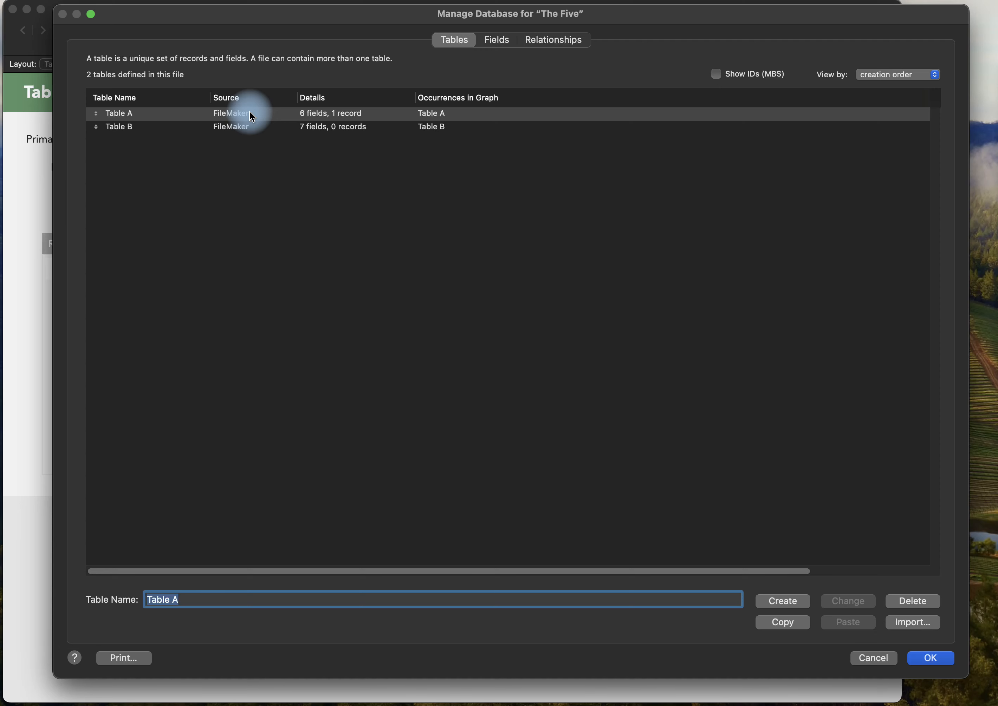
Examine the storage and auto-enter options of Table A's PrimaryKey field.
double_click(259, 112)
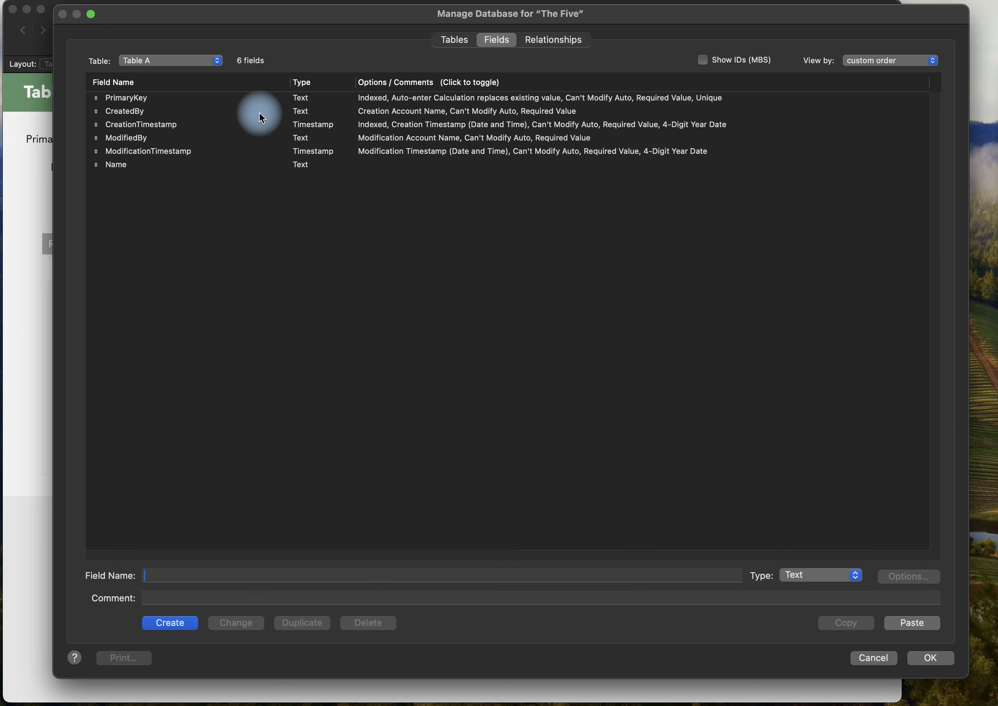
left_click(245, 100)
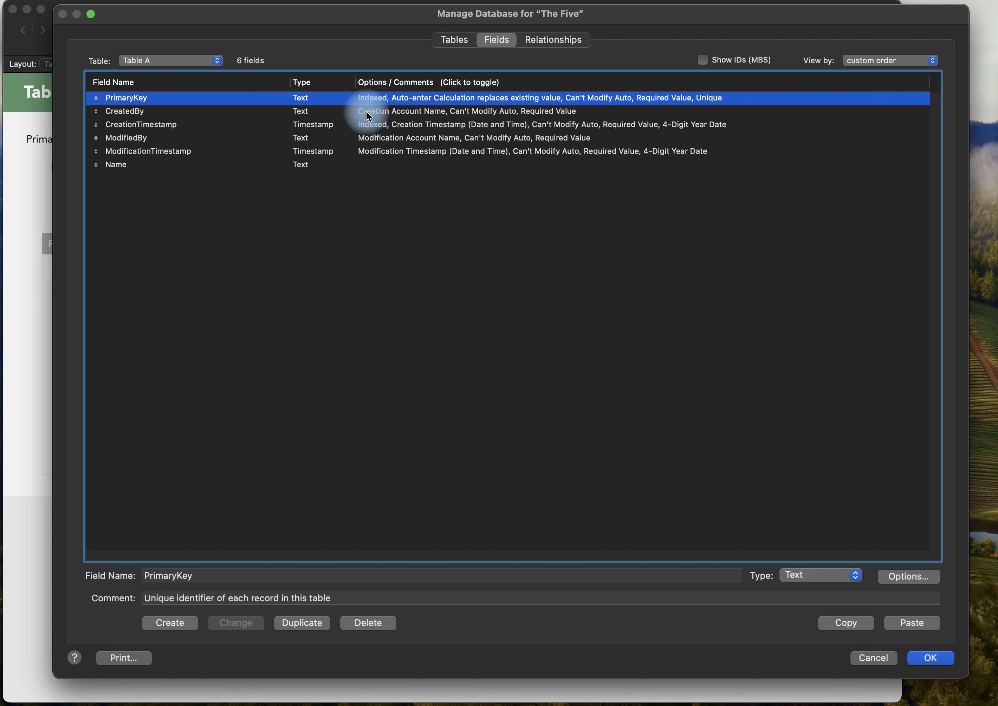
double_click(372, 99)
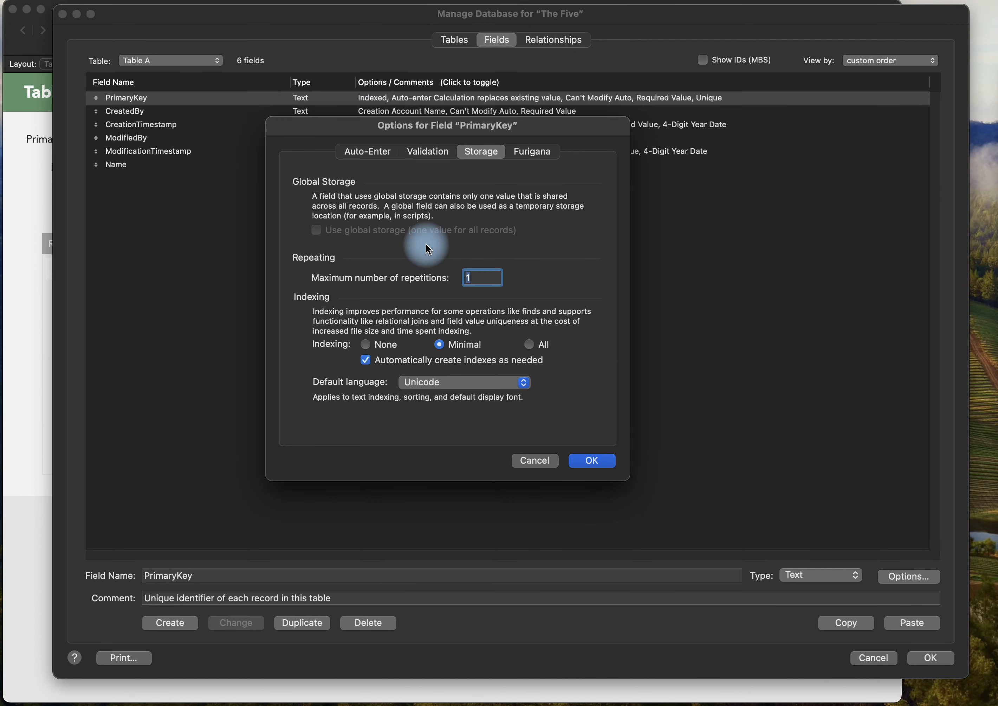
left_click(358, 157)
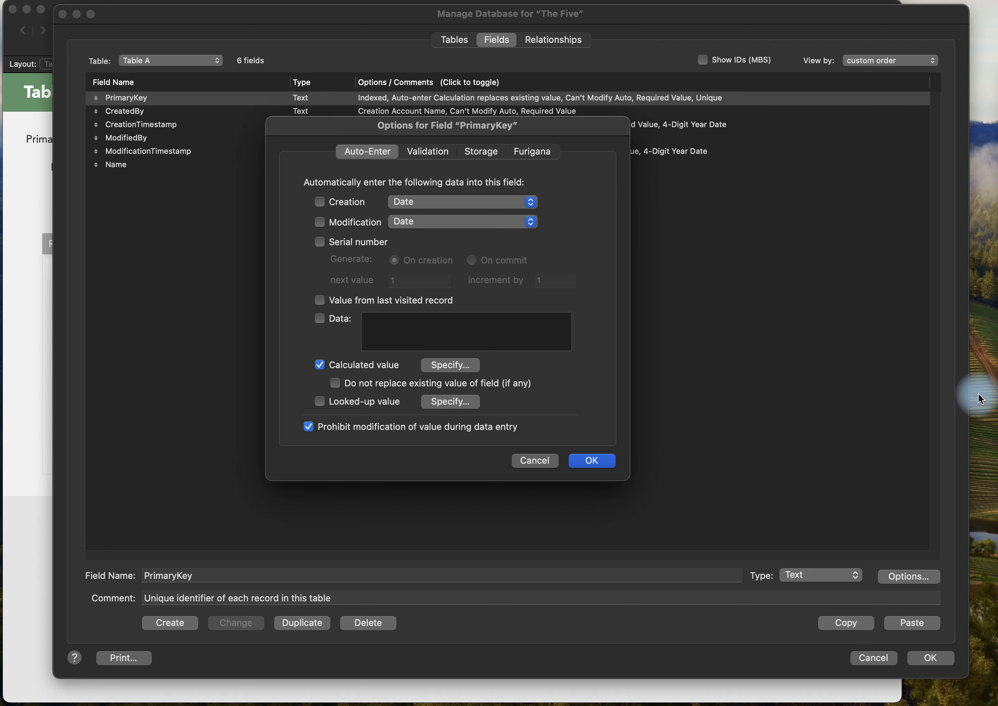
key("Return")
View the relationship between Table A and Table B in the relationships graph.
left_click(453, 42)
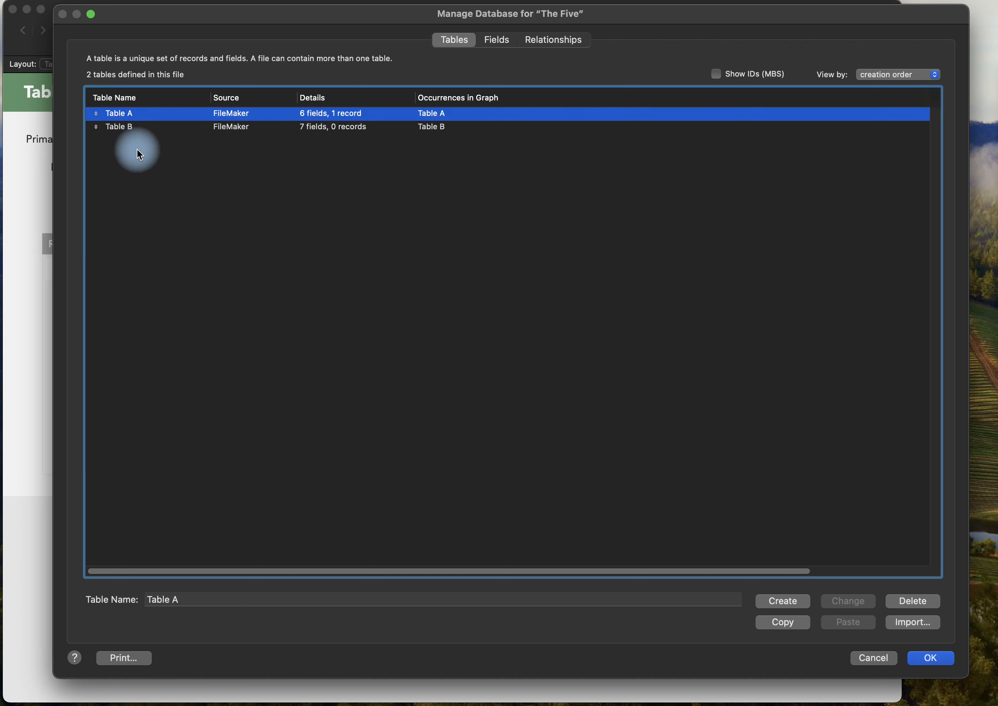
left_click(558, 39)
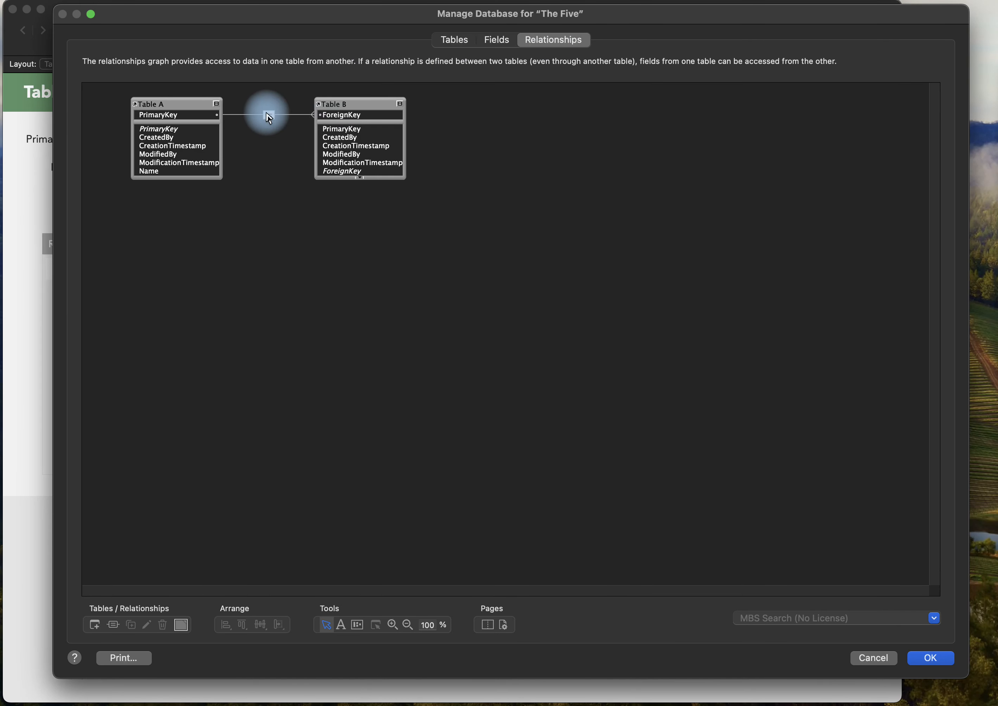
left_click(460, 41)
Review the auto-enter and validation requirements of Table A's PrimaryKey field, closing its options without changes.
double_click(223, 115)
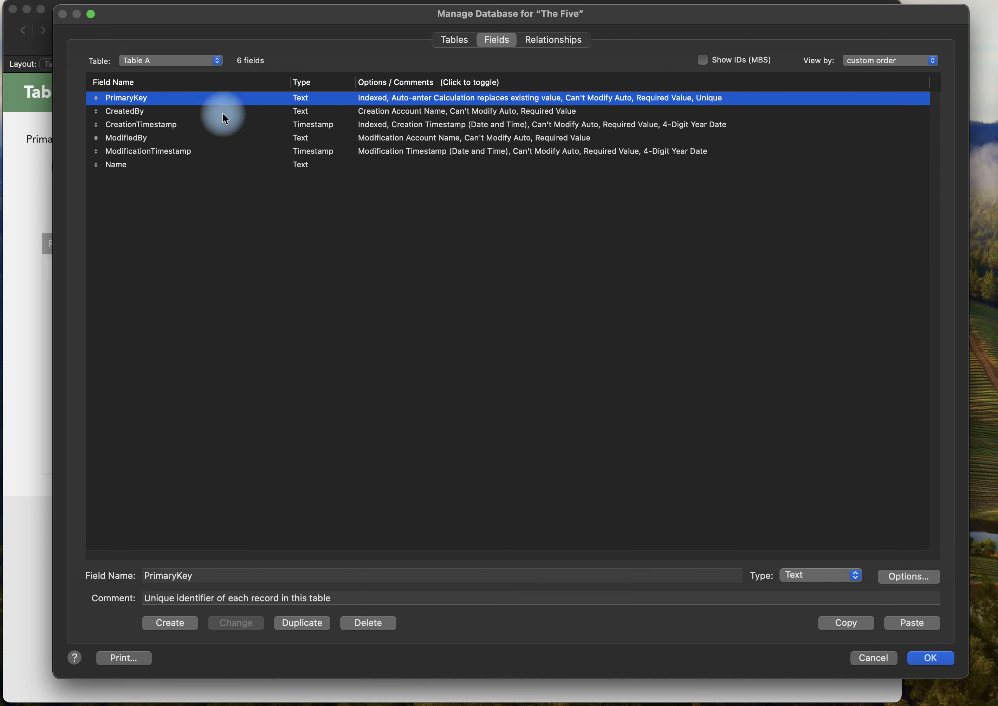
double_click(260, 102)
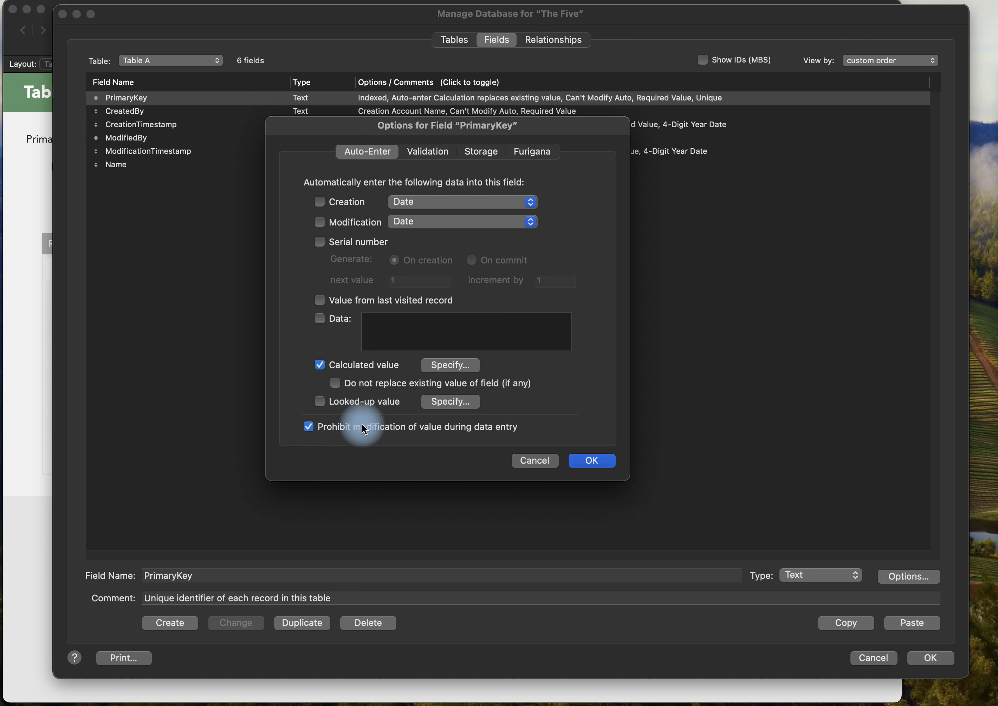
left_click(427, 152)
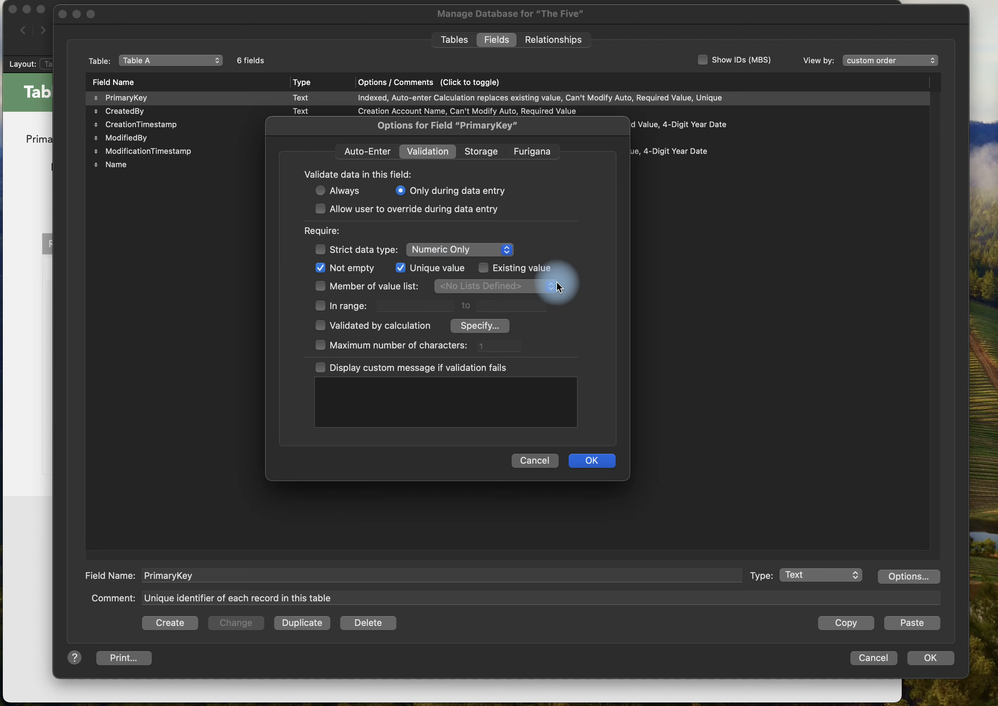
key("Escape")
Check the validation options of the CreationTimestamp and ModificationTimestamp fields, and close the database definition.
double_click(141, 124)
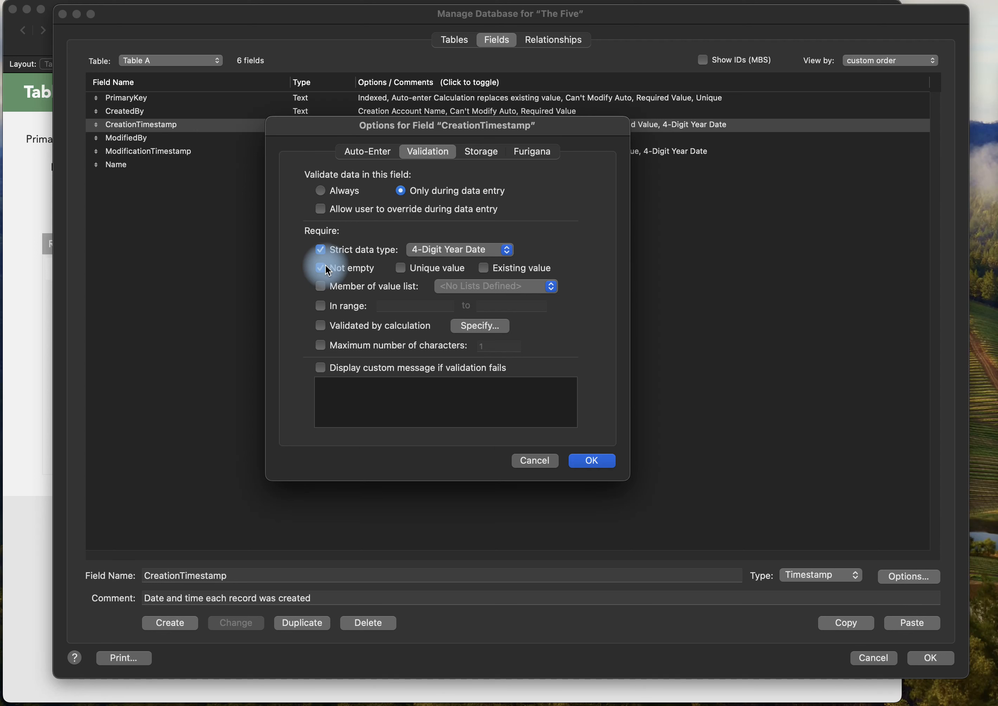
key("Escape")
double_click(165, 151)
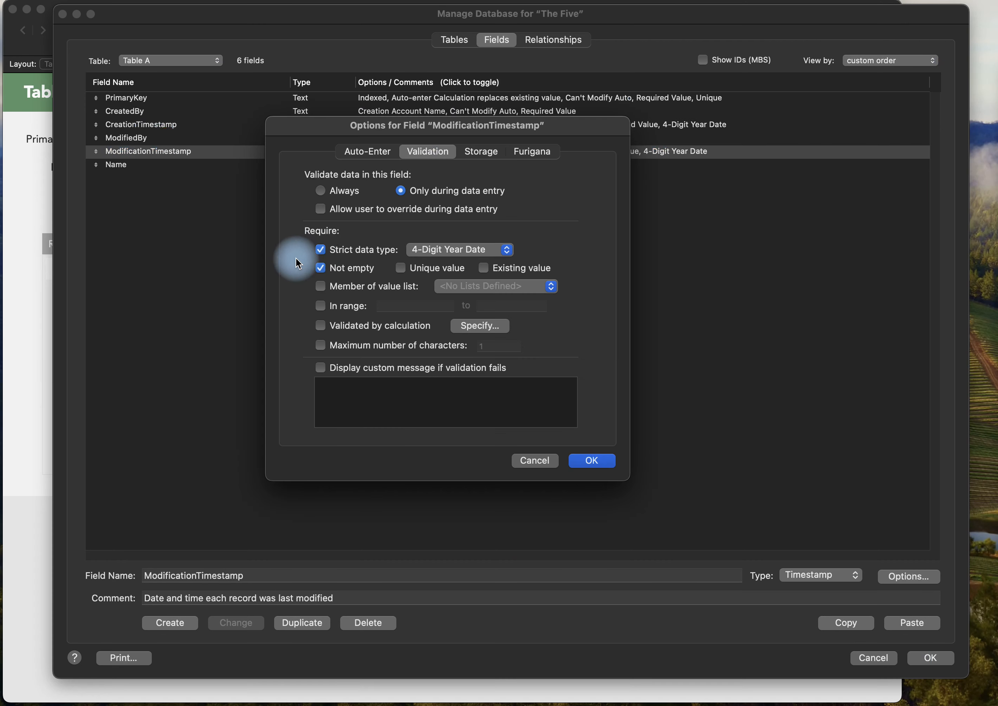
key("Escape")
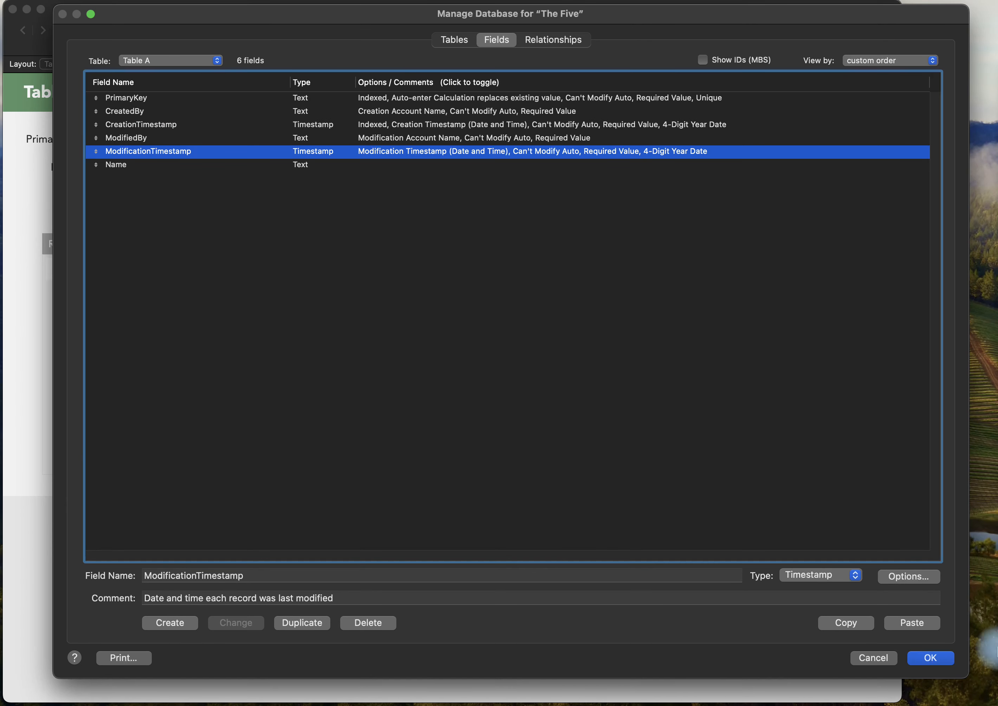
left_click(930, 659)
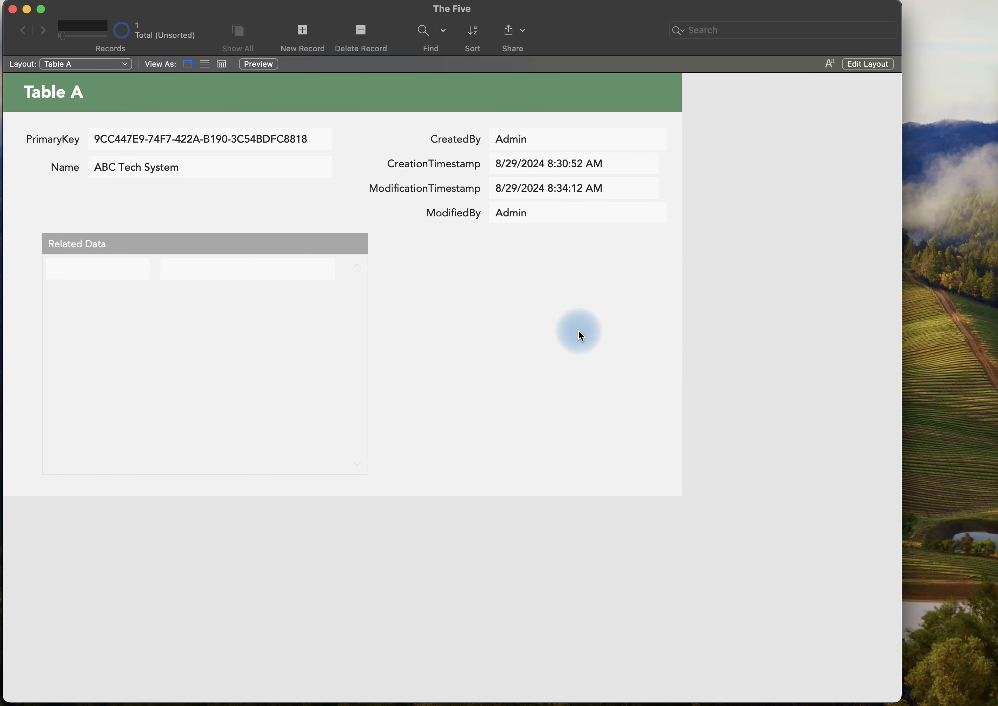
Add two related records, "red" and "green", to the Related Data portal of the ABC Tech System record and commit them.
left_click(258, 272)
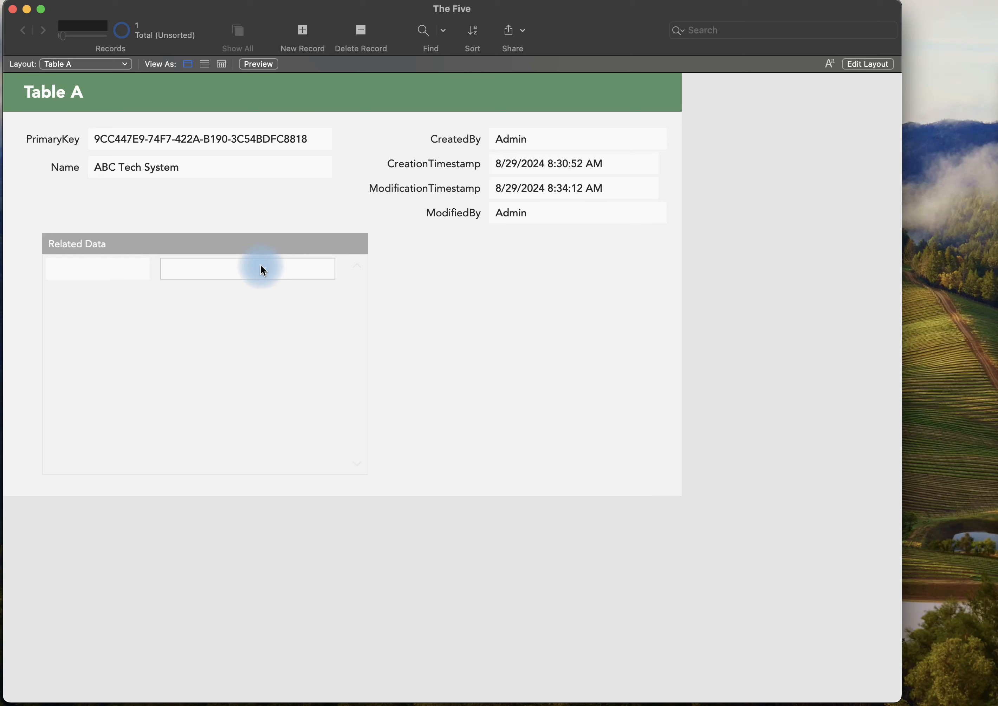
left_click(473, 313)
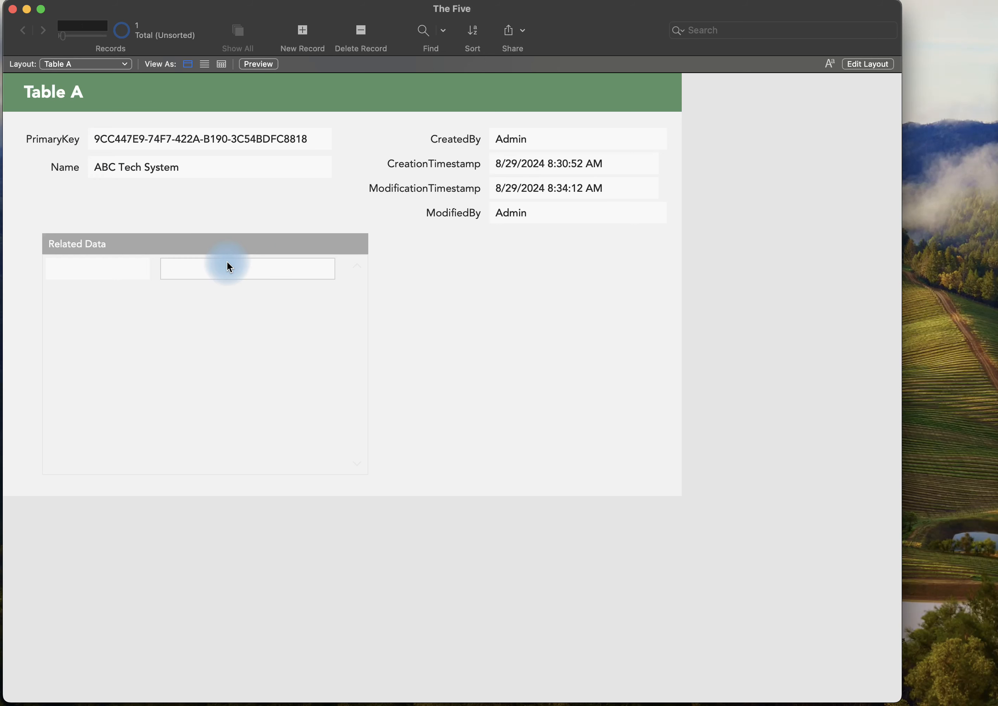
left_click(243, 266)
type("red")
key("Tab")
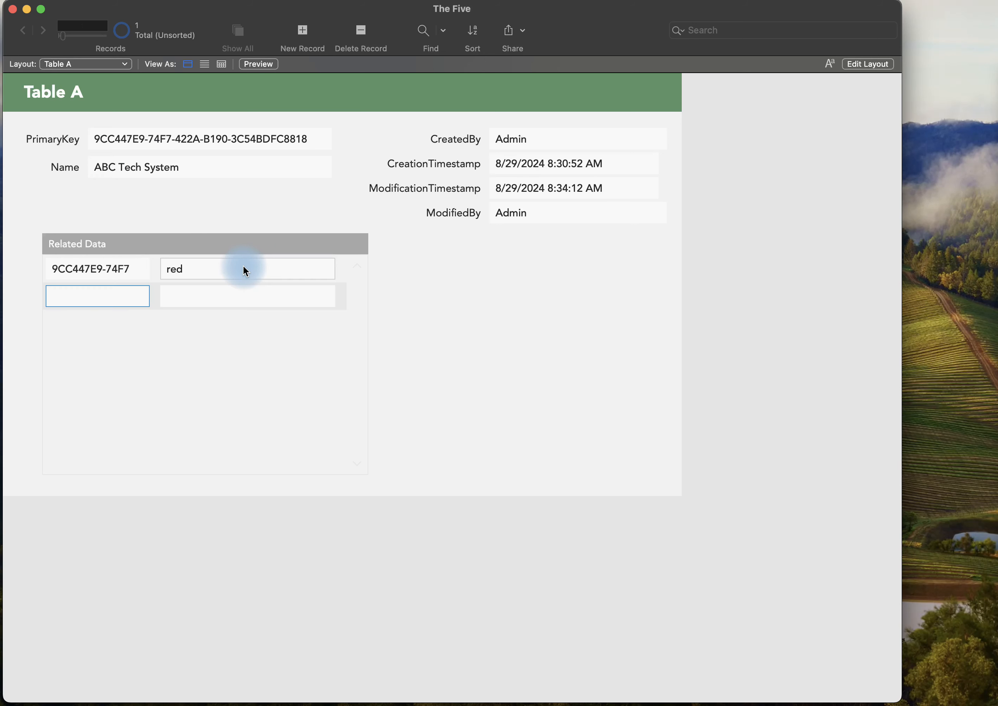
left_click(249, 303)
type("gre")
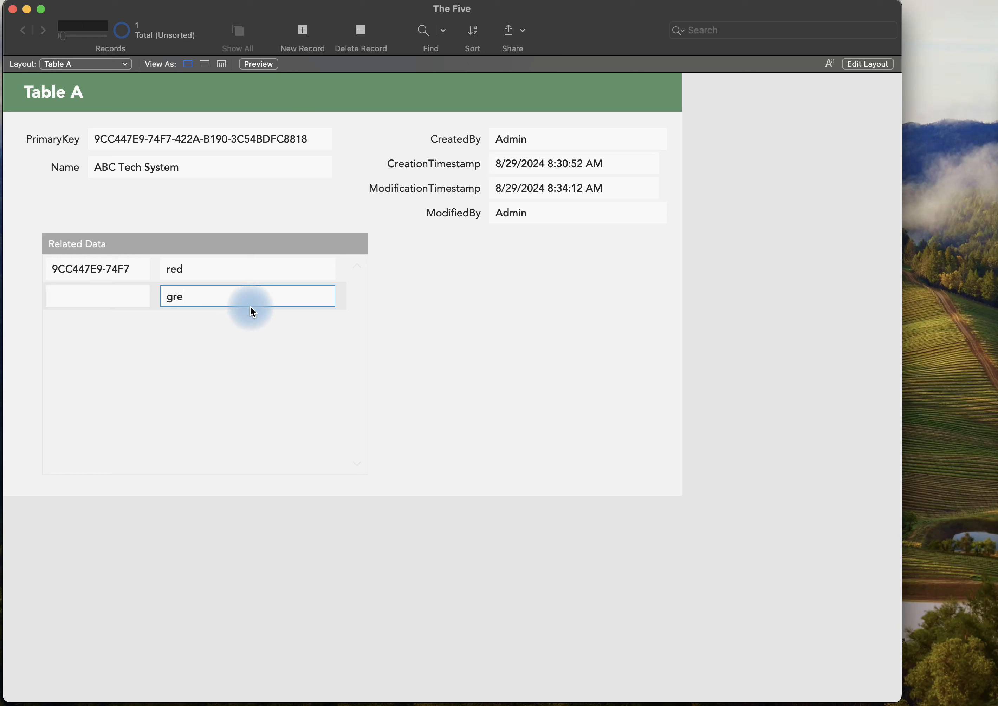
type("en")
left_click(416, 301)
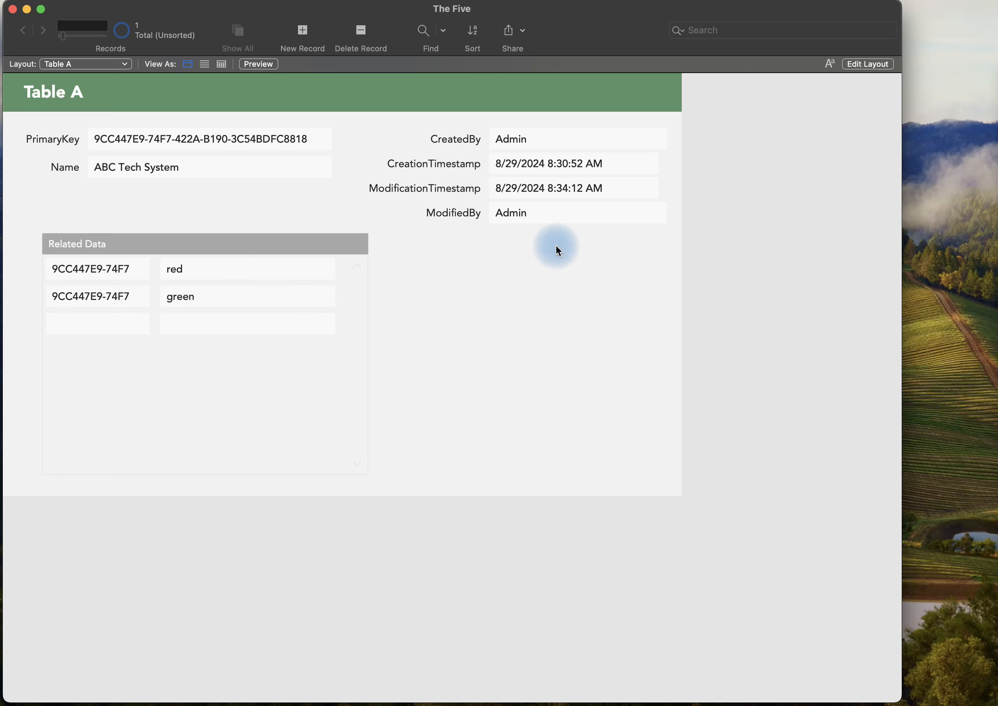
Start a records import from the file import test 1.tab, using Tab as the field delimiter.
left_click(215, 146)
left_click(0, 0)
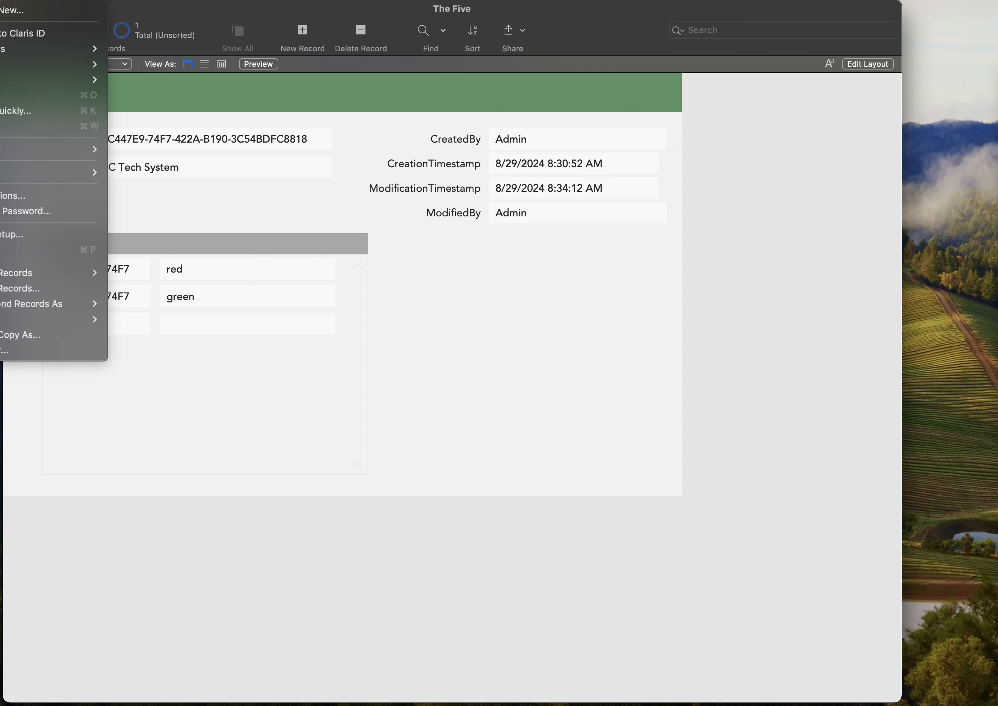
mouse_move(27, 273)
left_click(120, 273)
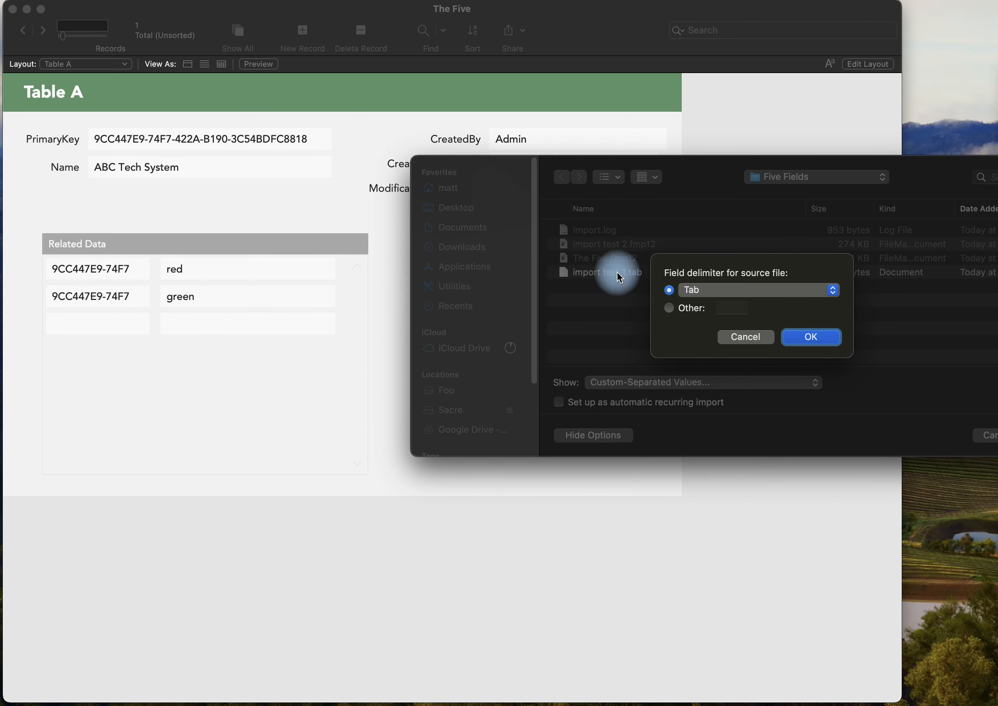
left_click(829, 336)
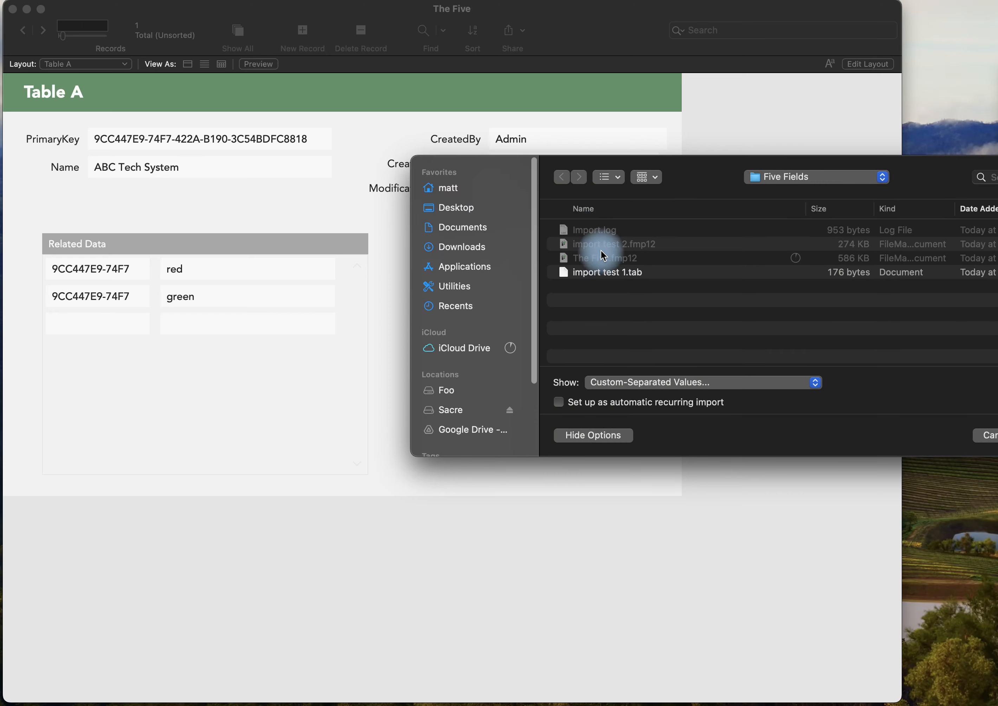
double_click(603, 272)
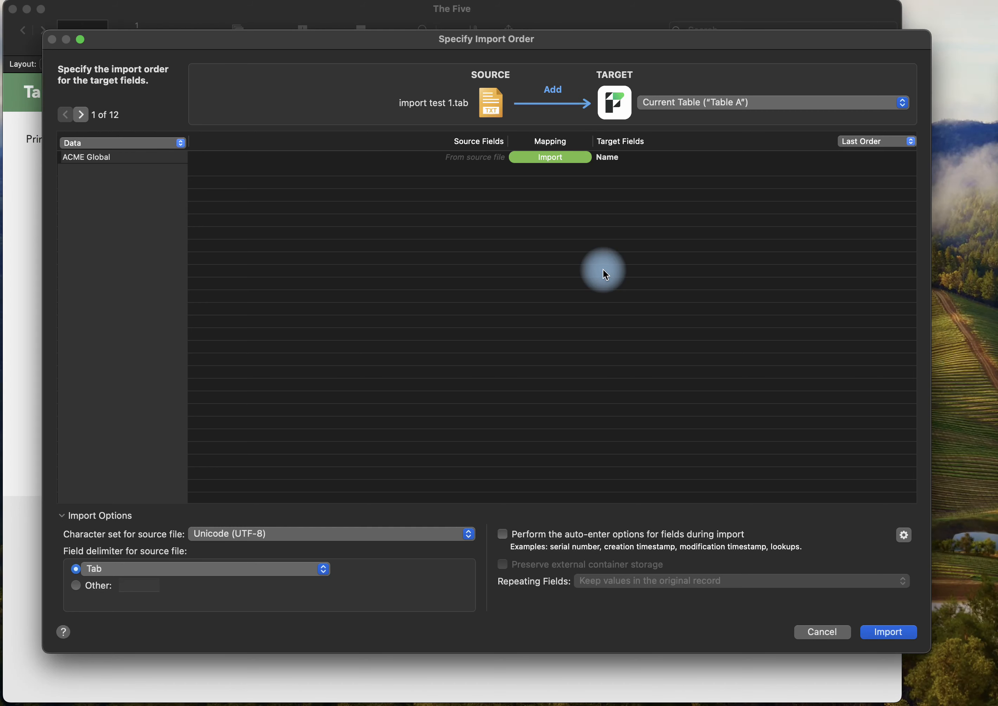
Turn off auto-enter options during import and import the source data into the Name field of Table A.
left_click(502, 535)
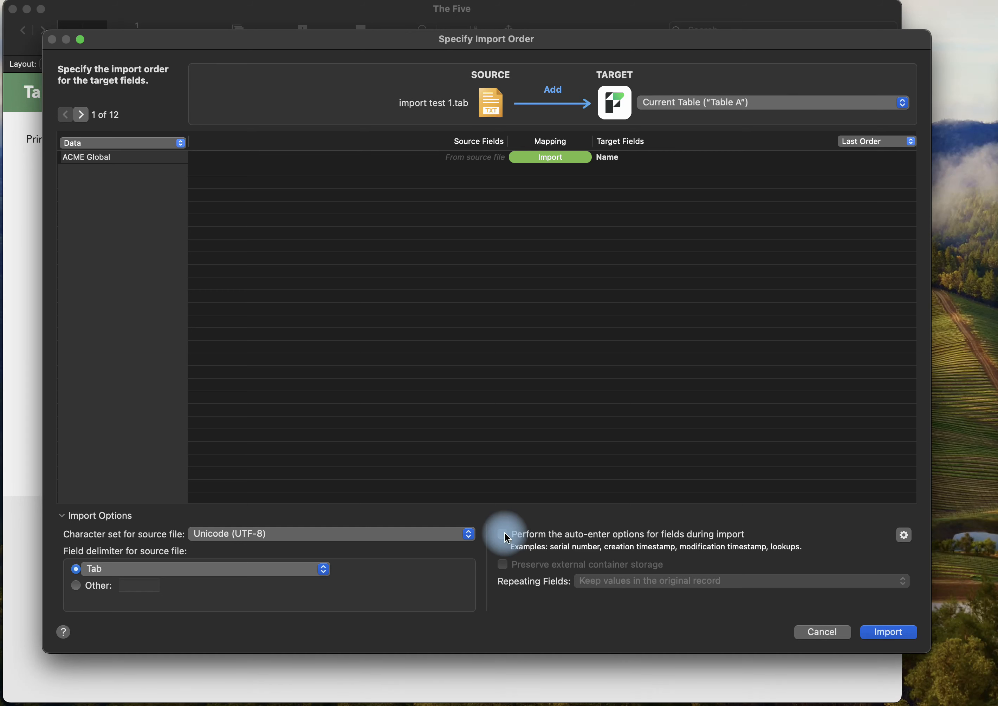
left_click(889, 632)
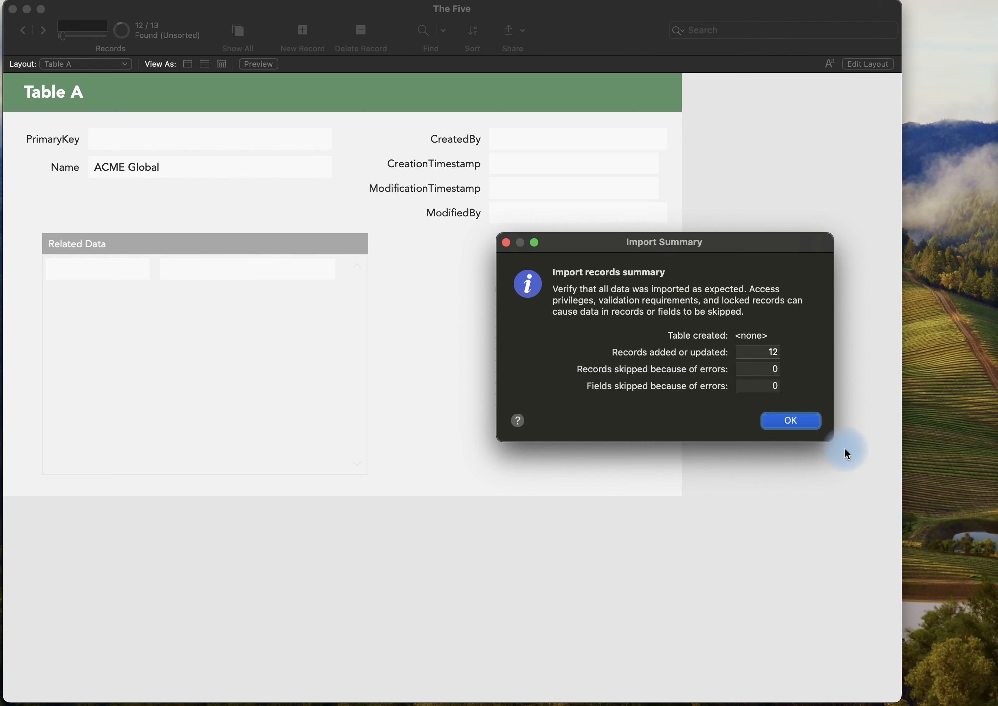
left_click(811, 420)
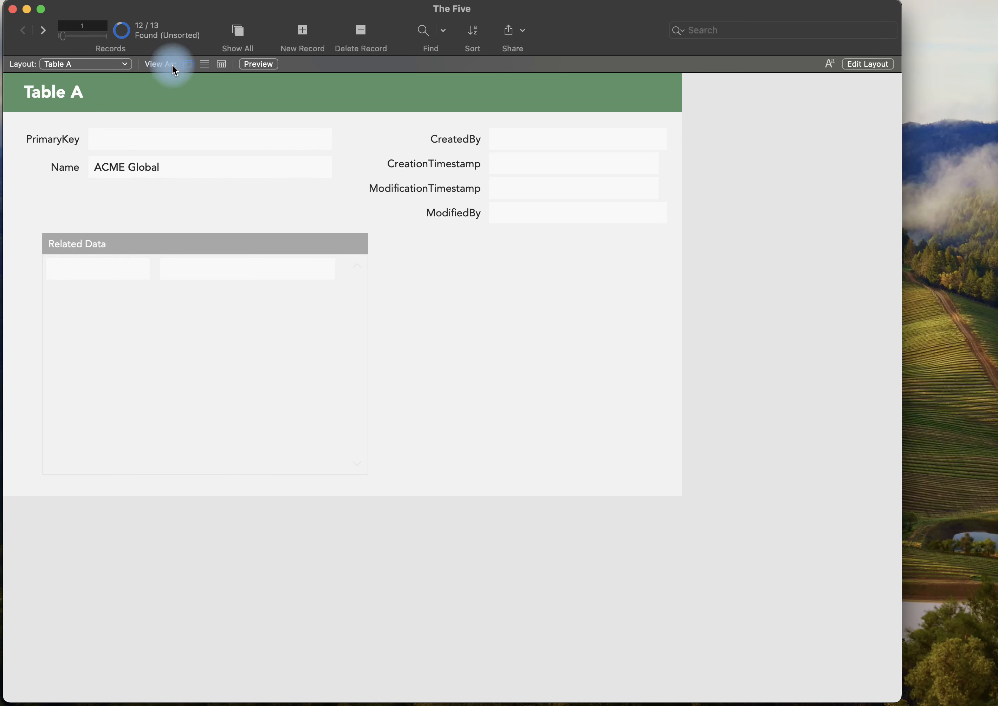
Go to the fourth imported record, change its Name to "Rethymno Bike Rental", and try to commit the record.
key("ctrl+Down")
key("ctrl+Down")
key("ctrl+Down")
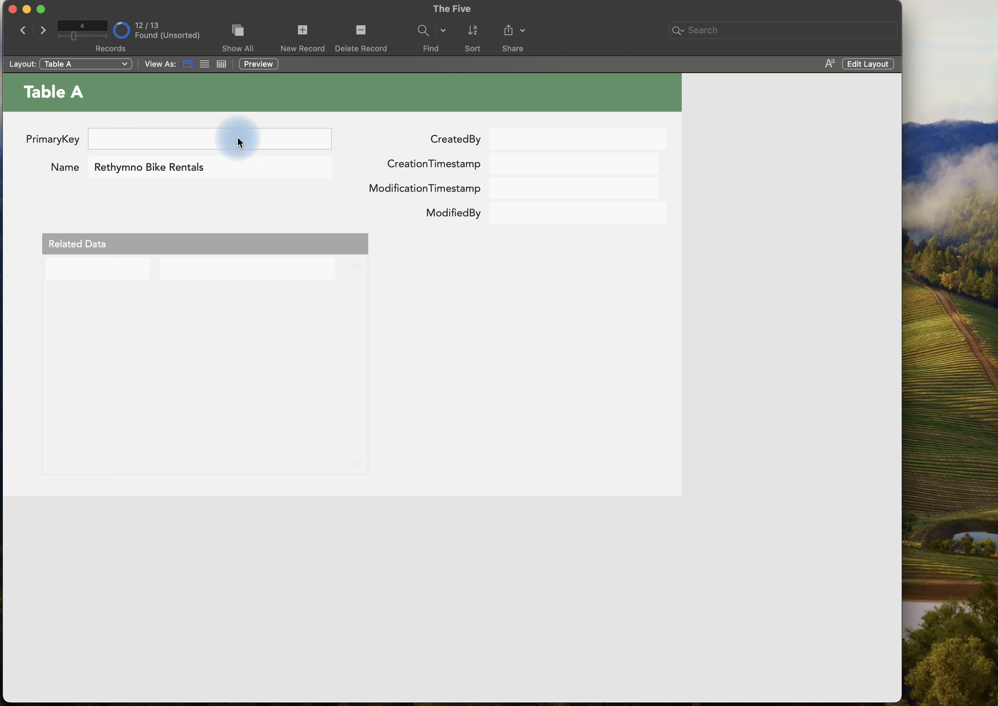
triple_click(291, 173)
key("Right")
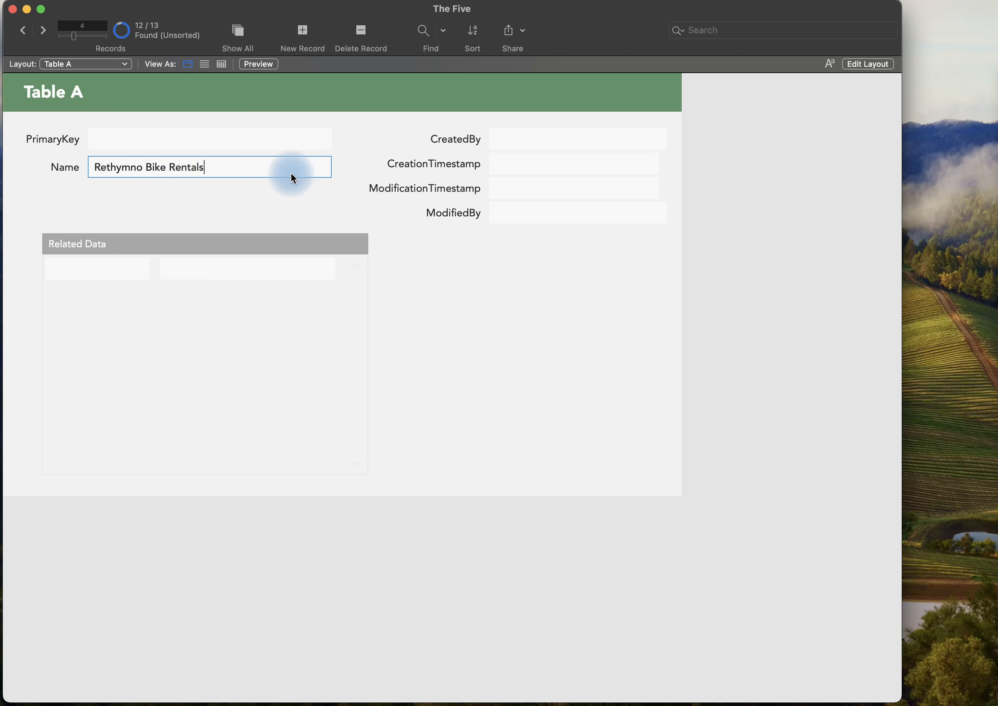
key("BackSpace")
left_click(299, 196)
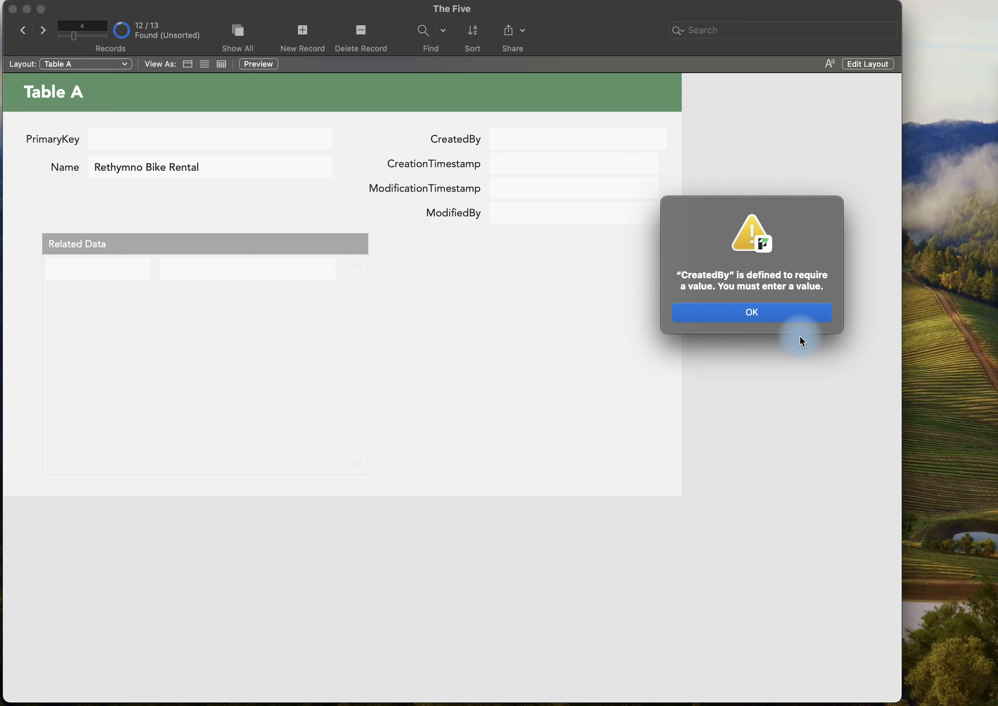
left_click(769, 314)
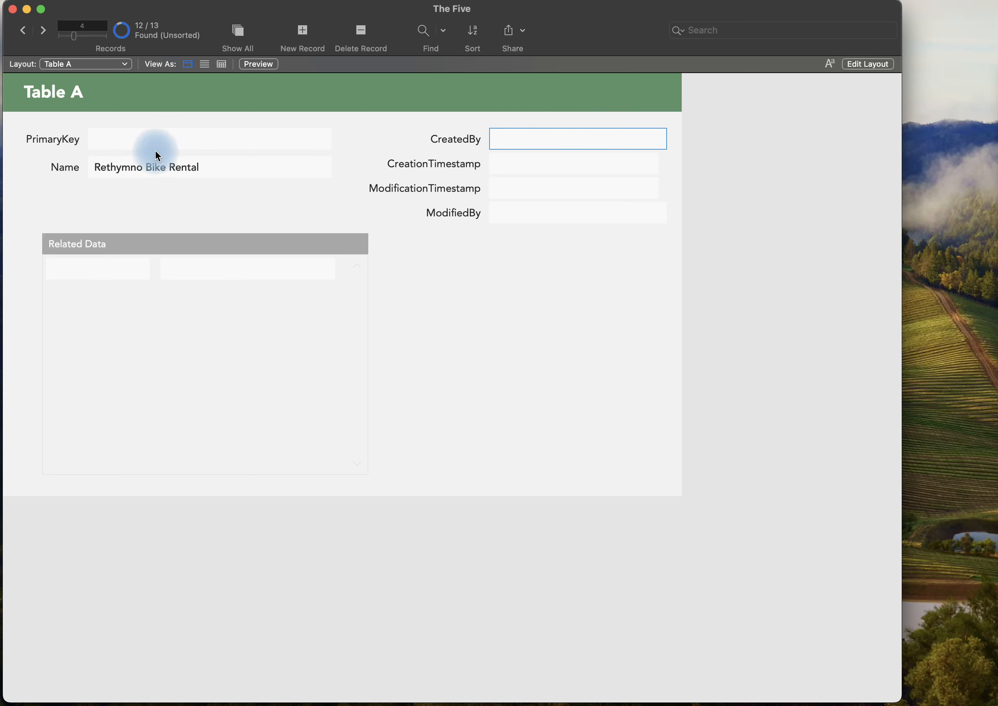
Try to add a related record "Test" in the Related Data portal of the Rethymno Bike Rental record and commit it.
left_click(218, 268)
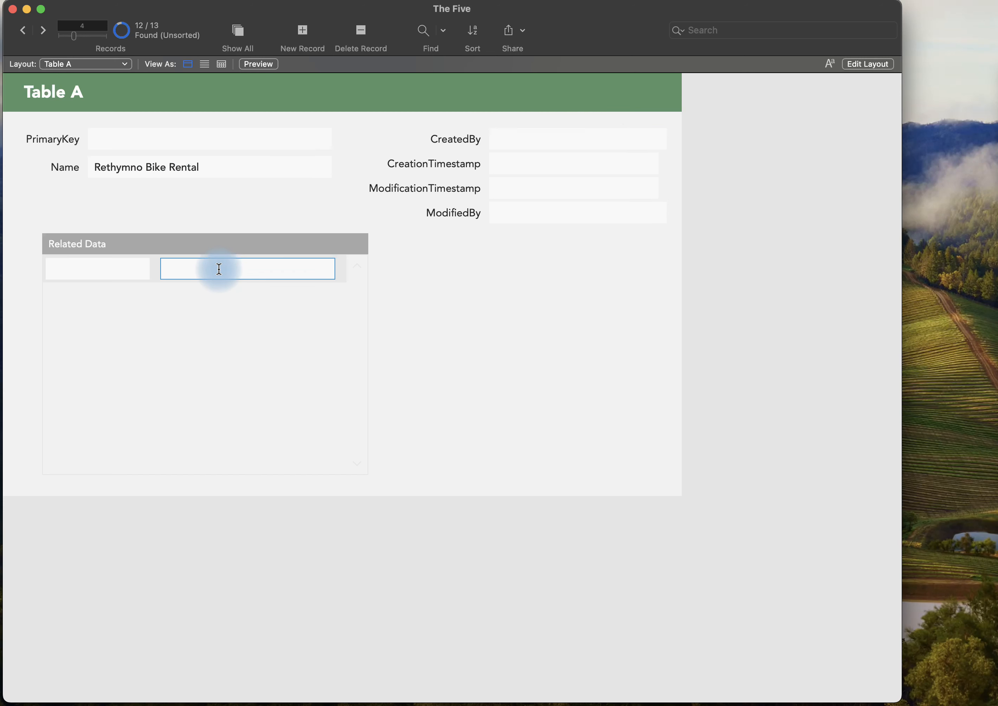
type("Test")
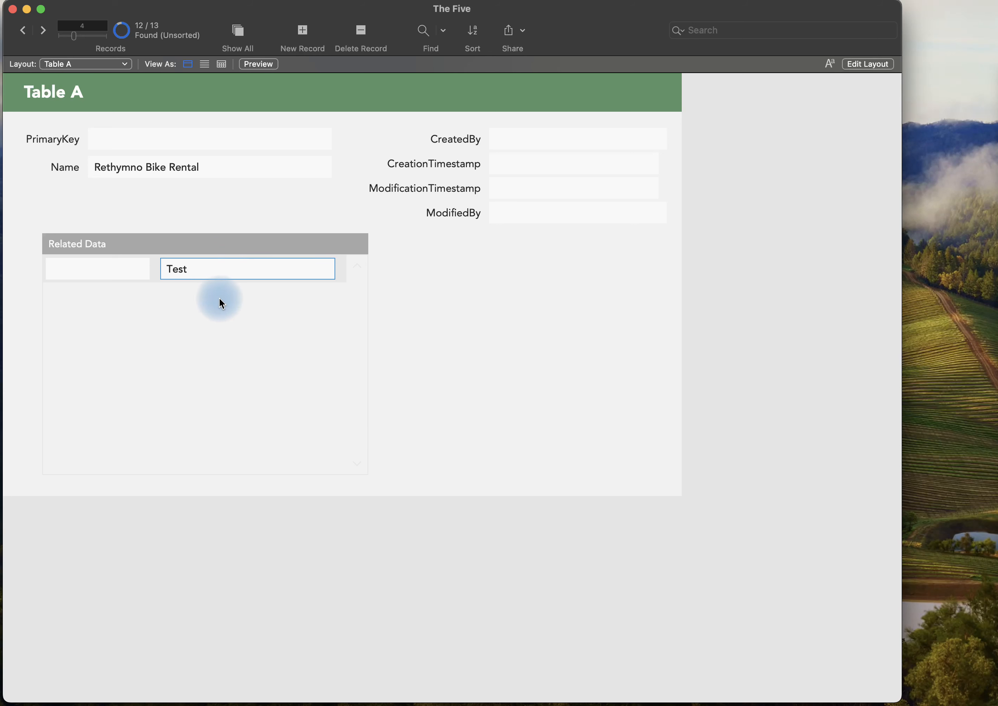
left_click(220, 297)
key("Return")
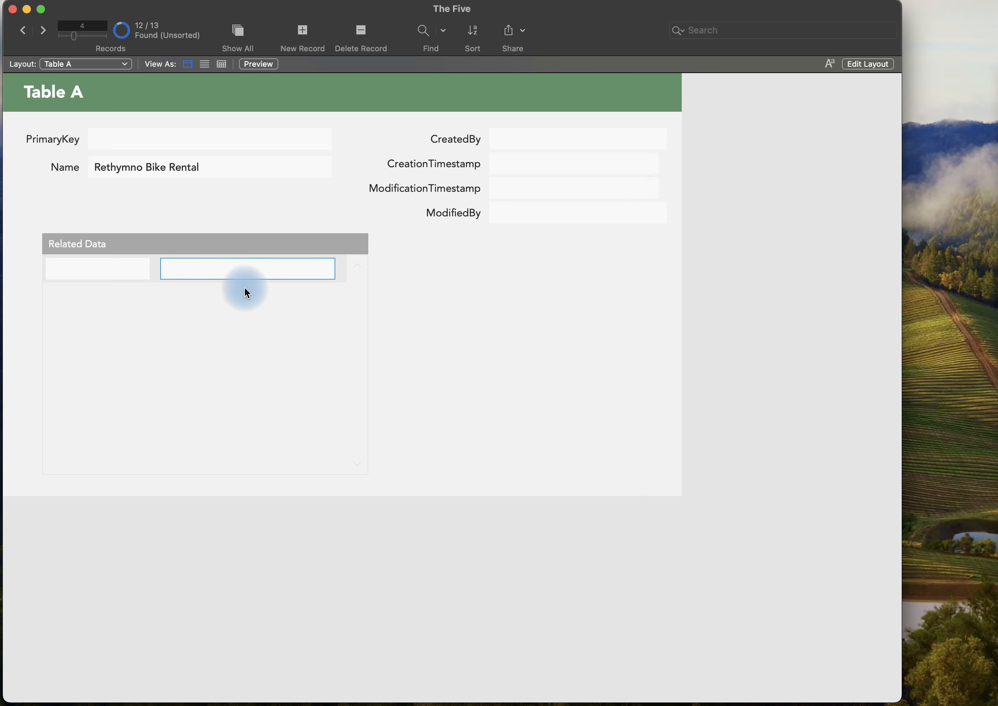
left_click(403, 295)
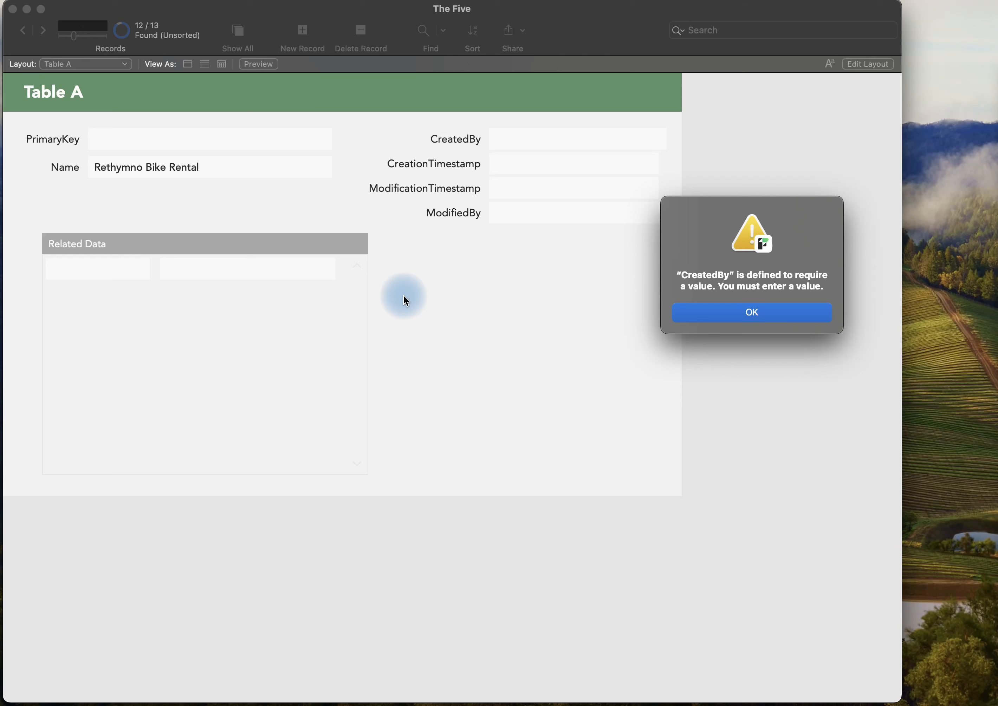
key("Return")
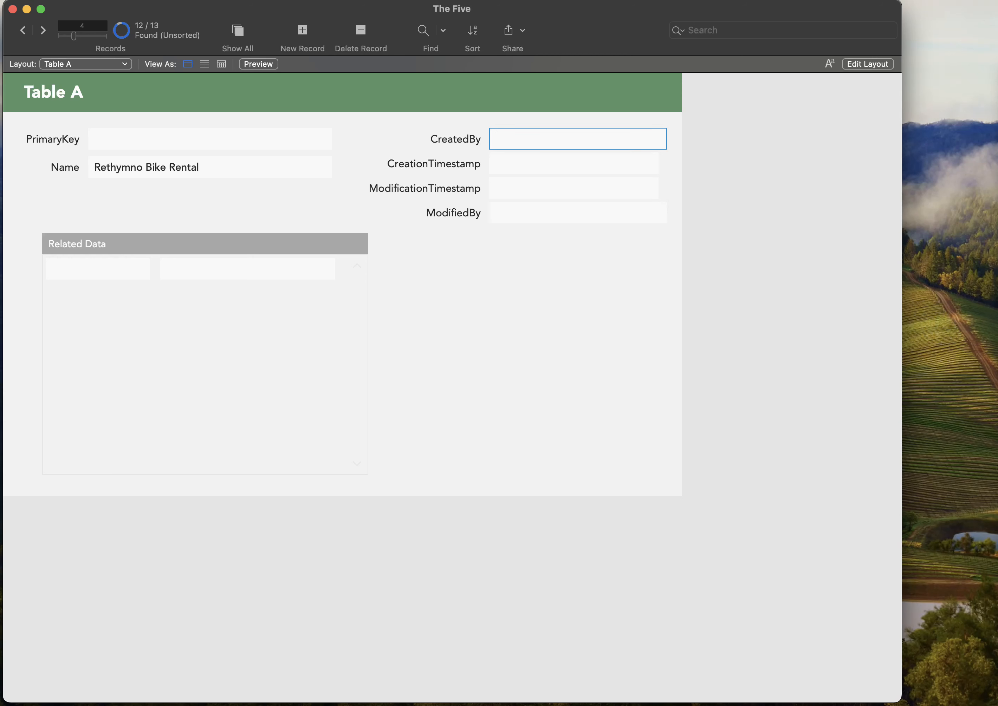
left_click(545, 340)
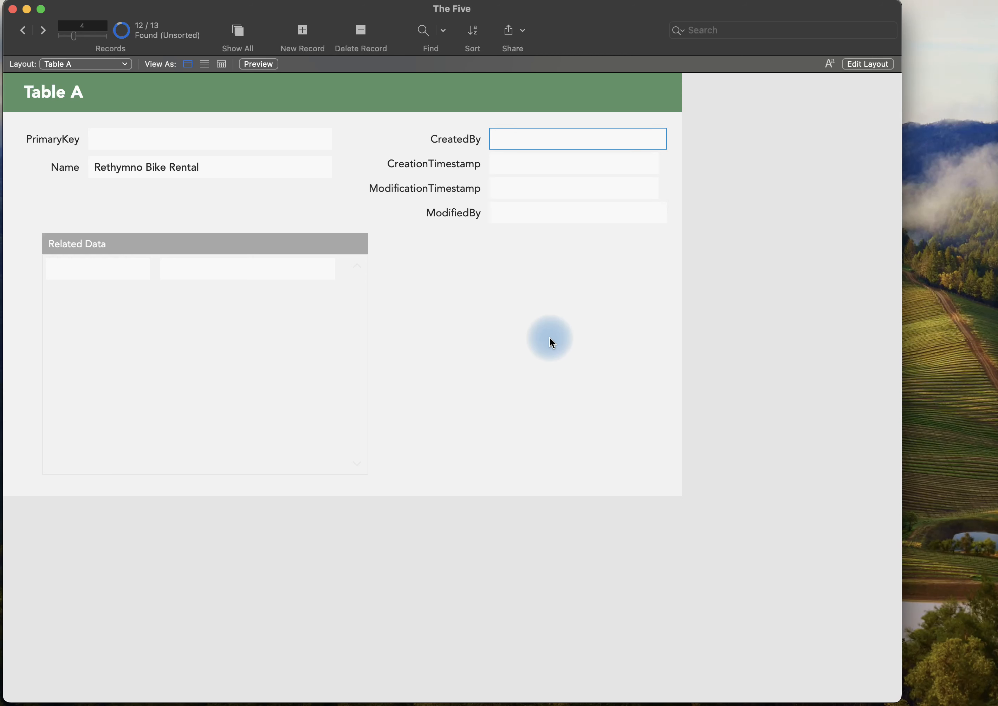
Revert all uncommitted changes to the Rethymno Bike Rental record.
left_click(731, 312)
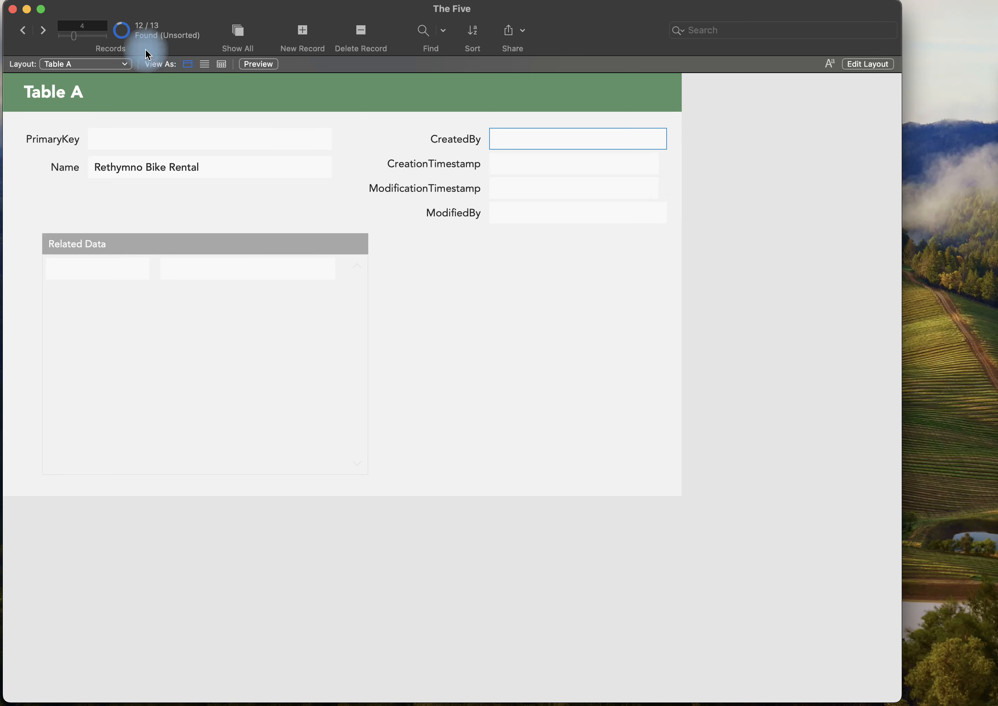
left_click(150, 0)
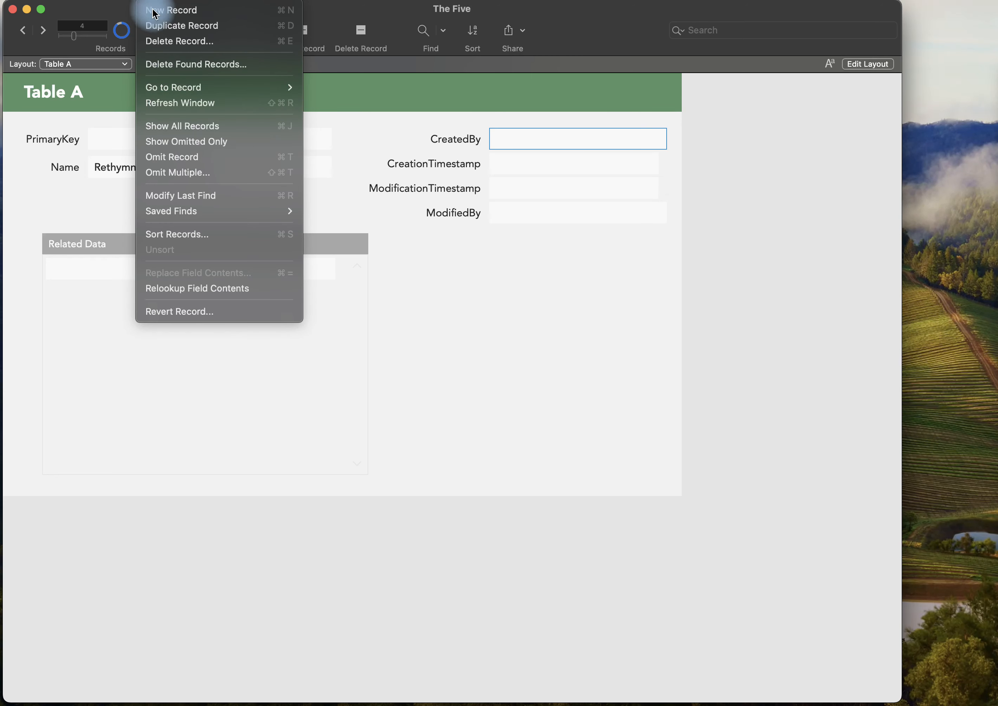
left_click(215, 315)
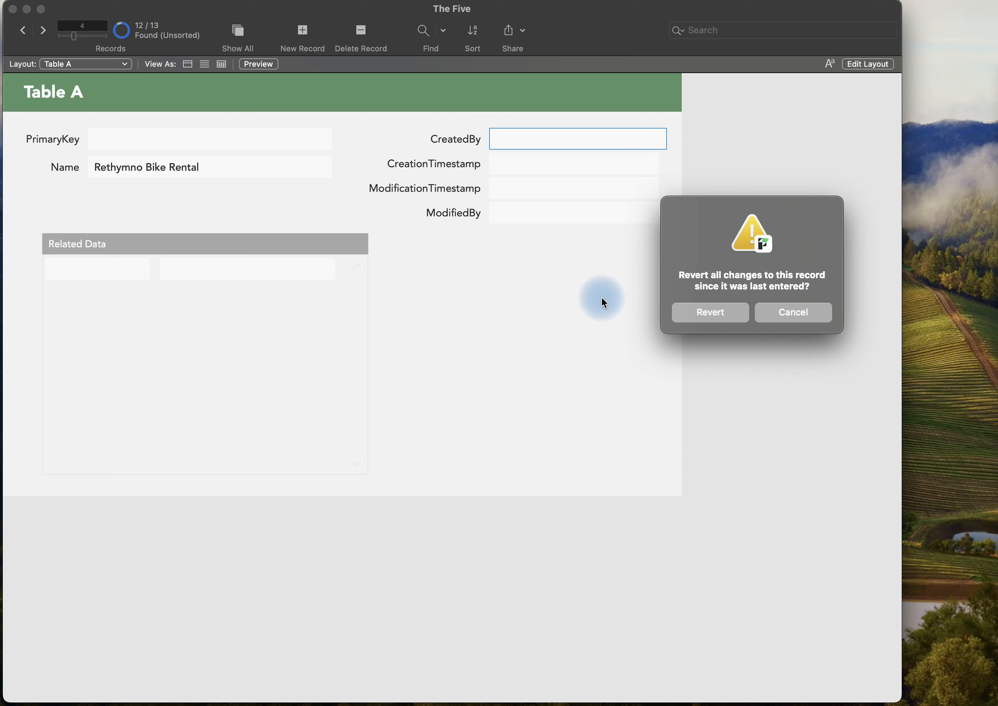
left_click(712, 314)
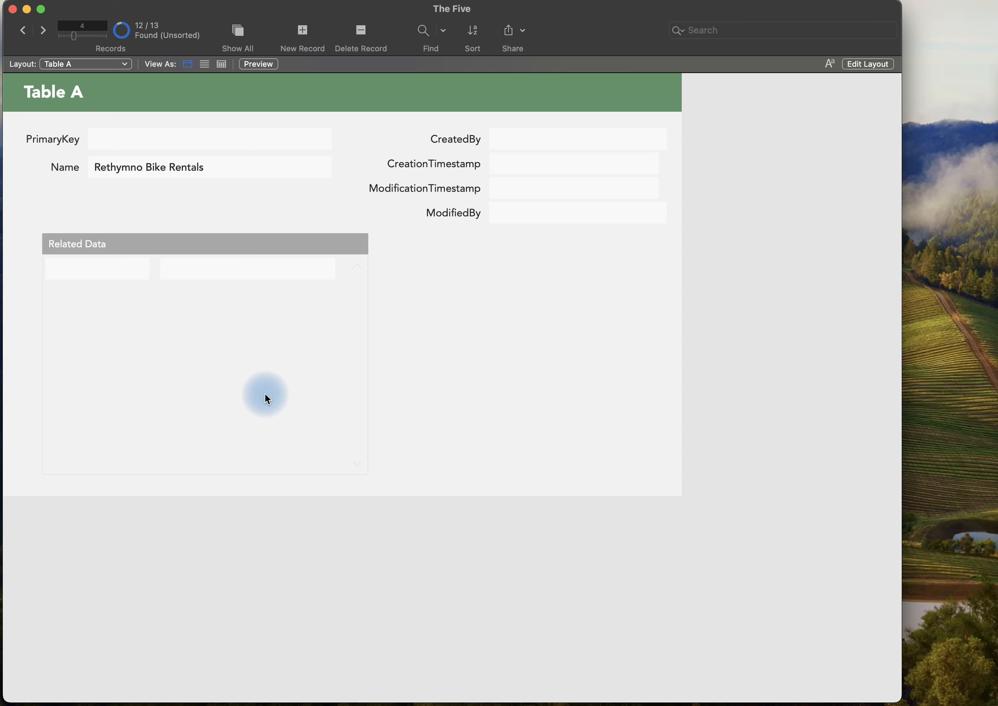
Examine the validation, auto-enter and storage options of Table A's PrimaryKey field in the database definitions.
key("super+shift+d")
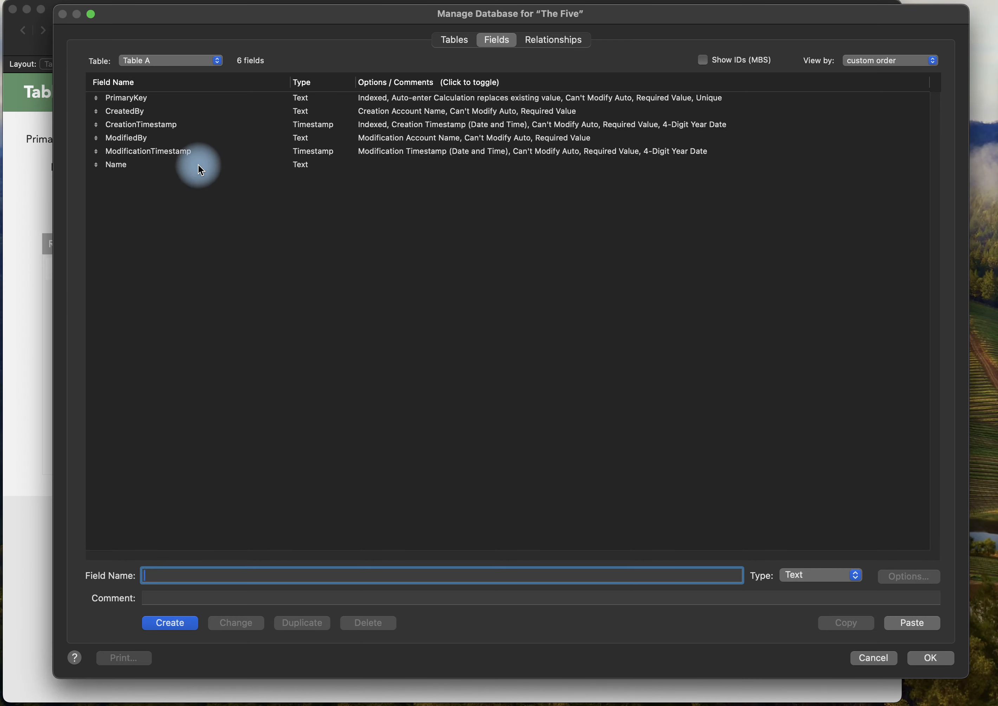
double_click(177, 98)
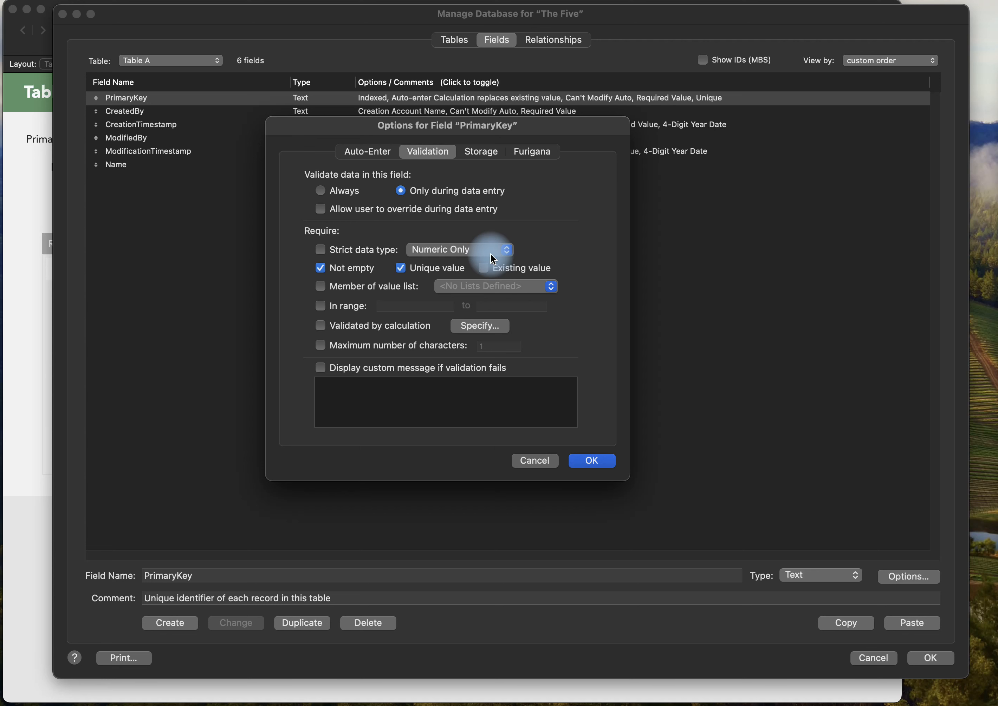
left_click(374, 154)
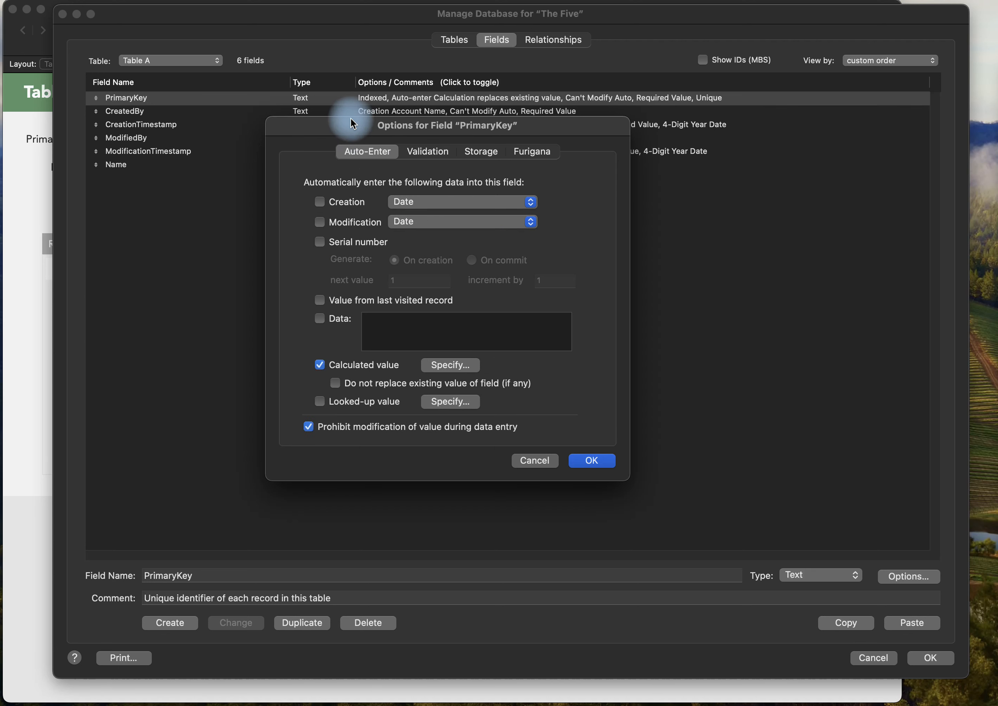
left_click(464, 158)
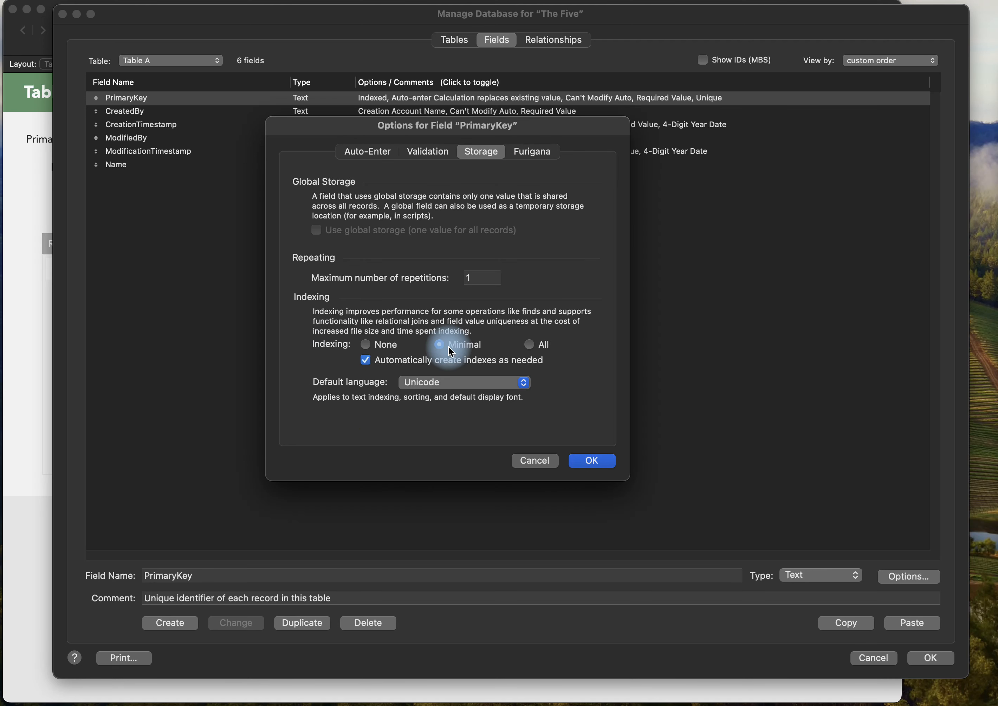
key("Return")
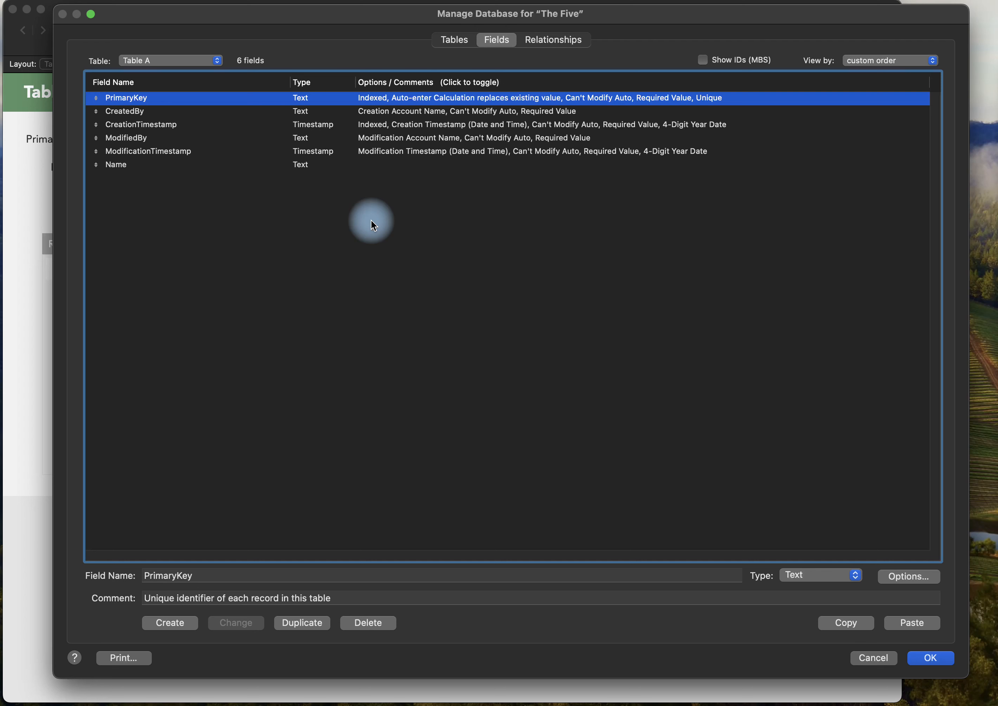
Remove the Not empty and Unique value validation requirements from the PrimaryKey field.
left_click(408, 115)
left_click(413, 101)
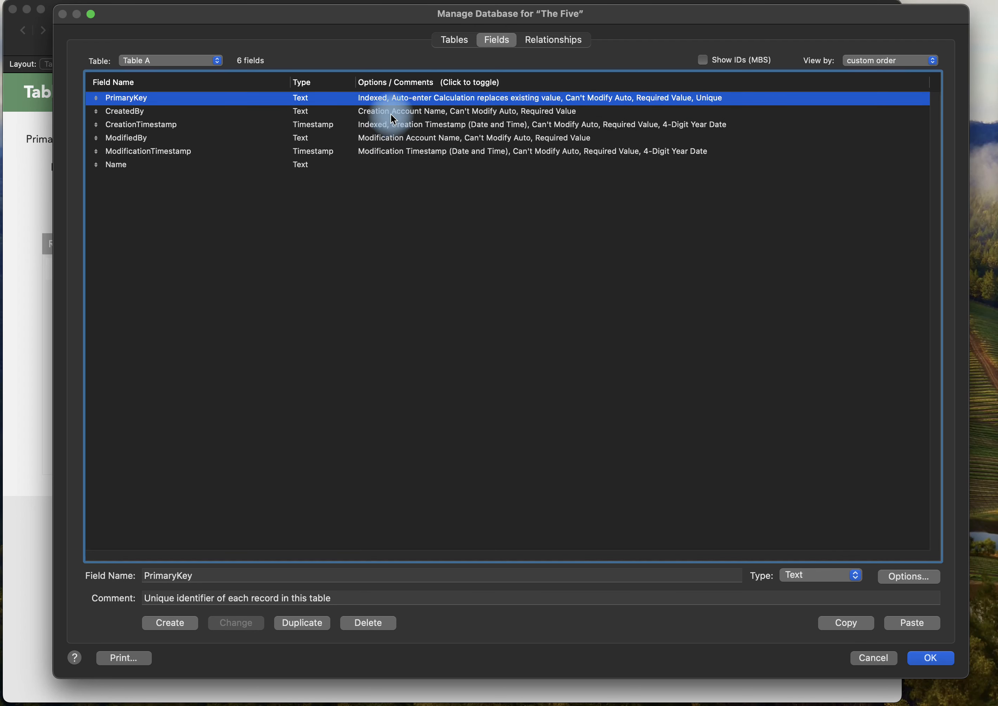
double_click(395, 102)
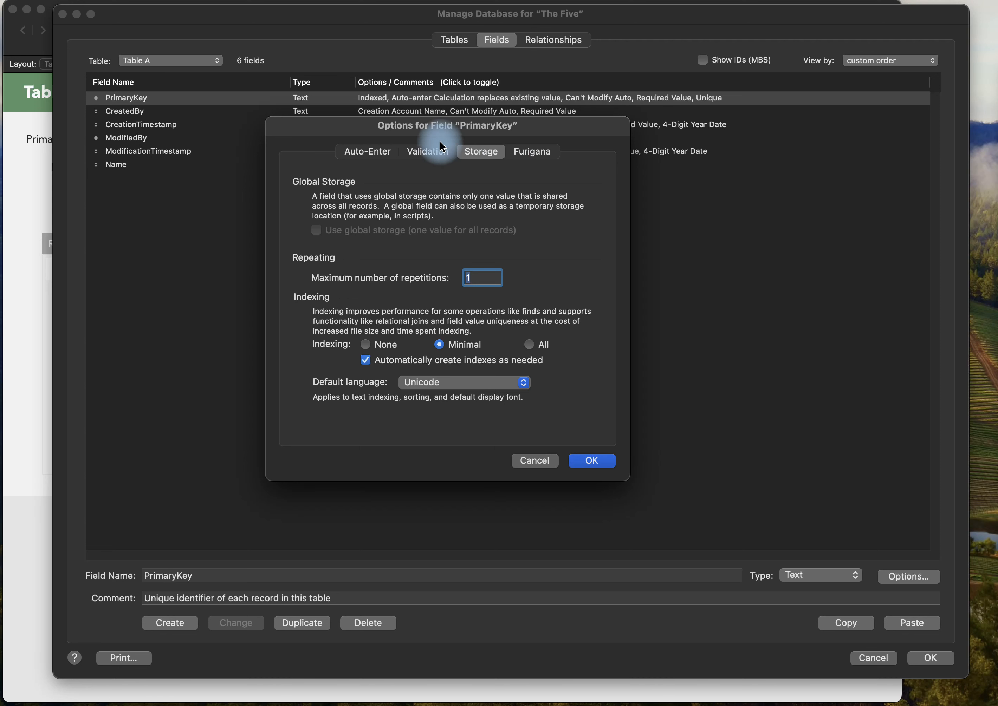
left_click(436, 153)
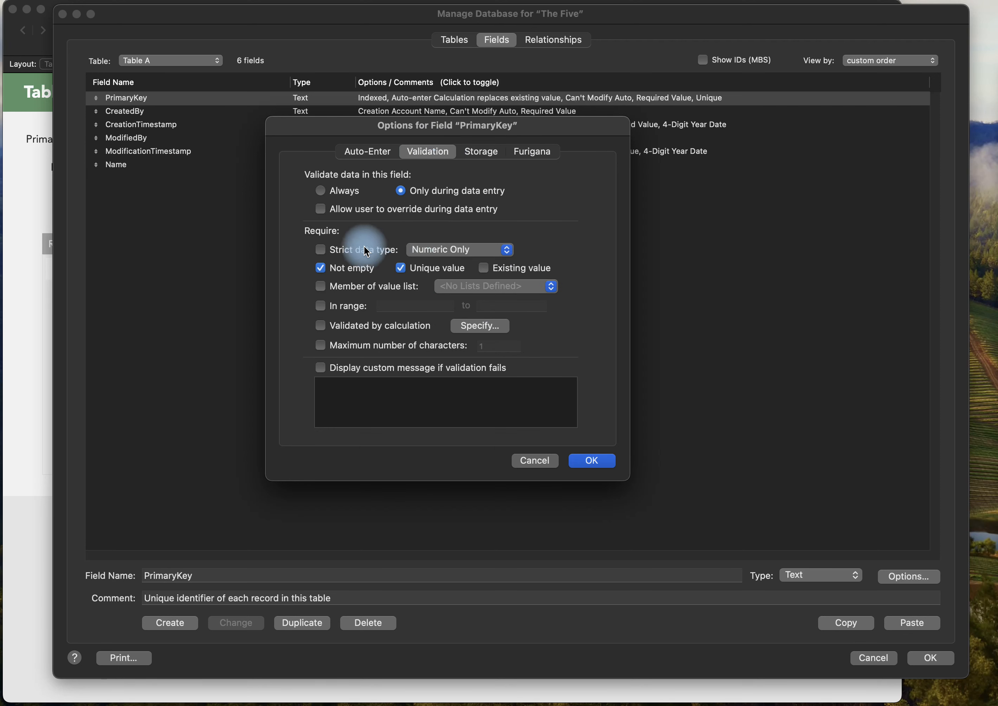
left_click(355, 268)
left_click(404, 269)
key("Return")
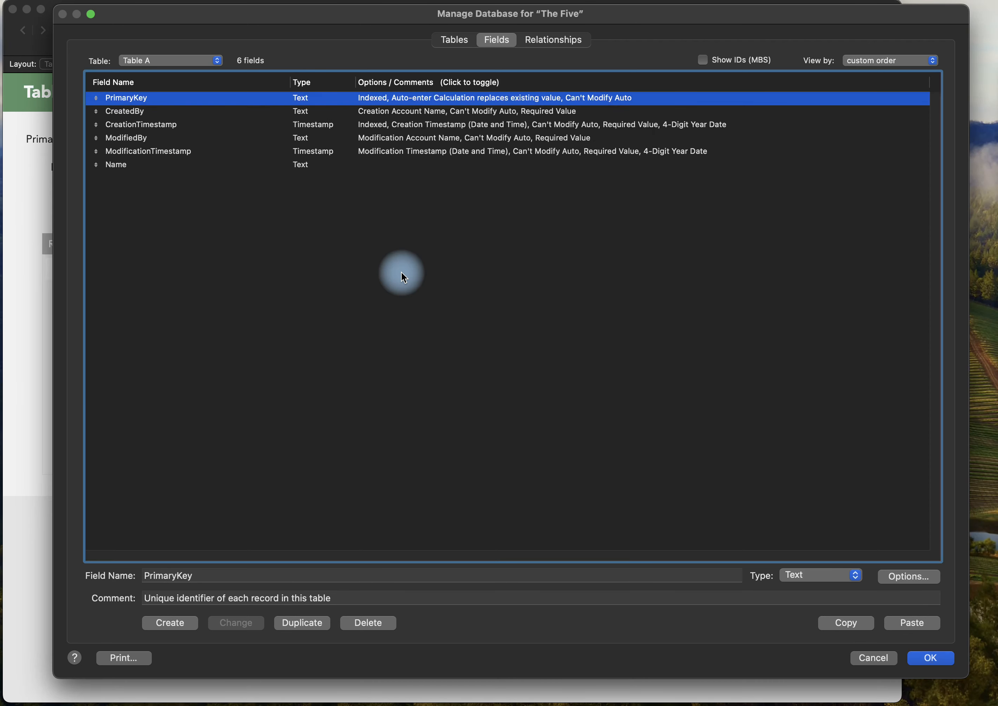
Remove the Not empty validation requirement from the CreatedBy and CreationTimestamp fields.
double_click(151, 111)
left_click(316, 269)
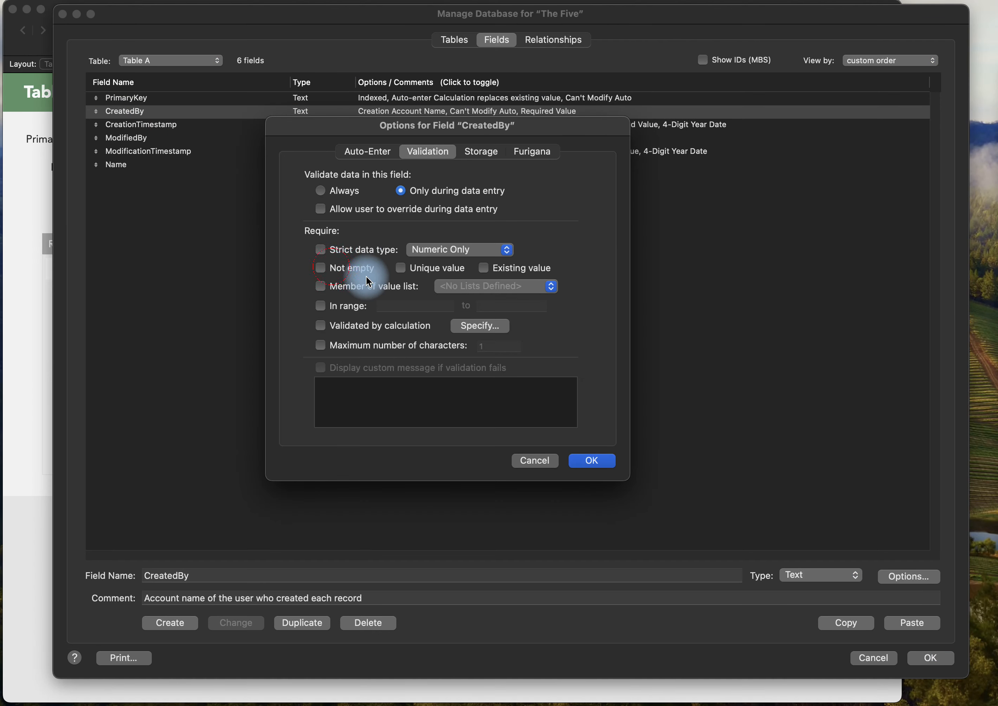
key("Return")
double_click(172, 124)
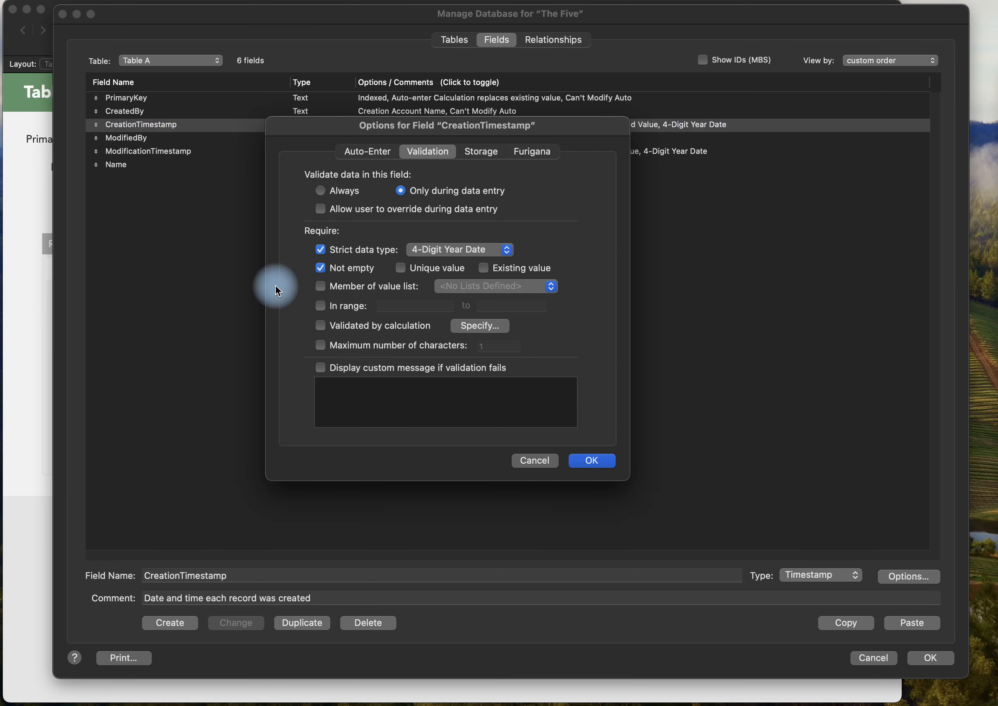
left_click(333, 270)
key("Return")
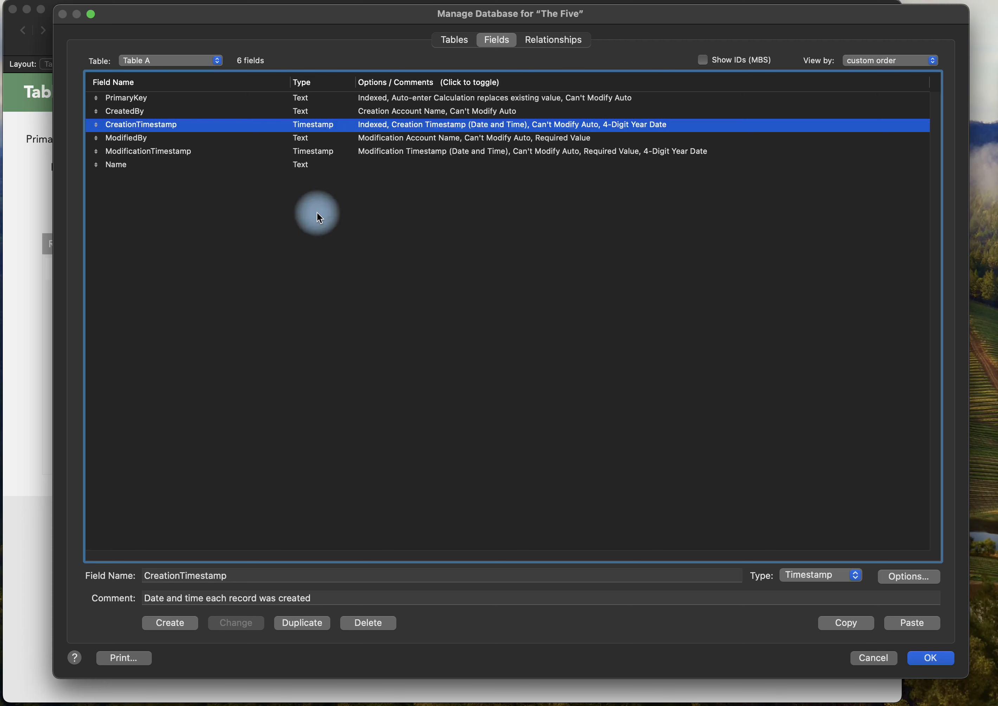
Check the ModifiedBy field's options and save the field definition changes.
double_click(152, 138)
key("Return")
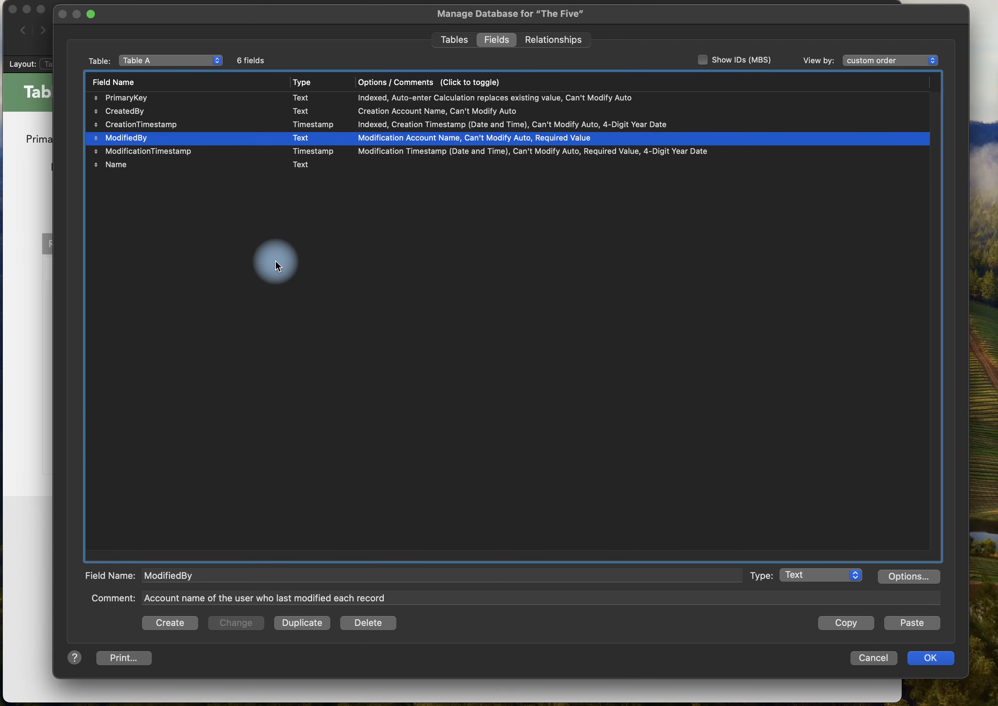
left_click(930, 658)
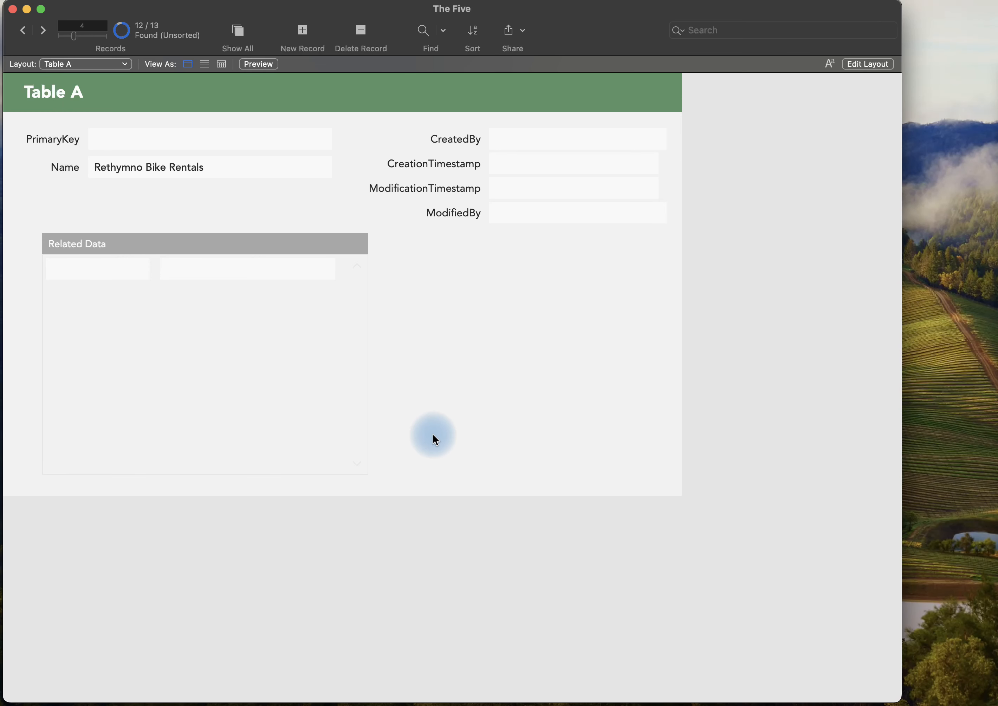
Create a new record in Table A and commit it with the Name field left empty.
key("super+n")
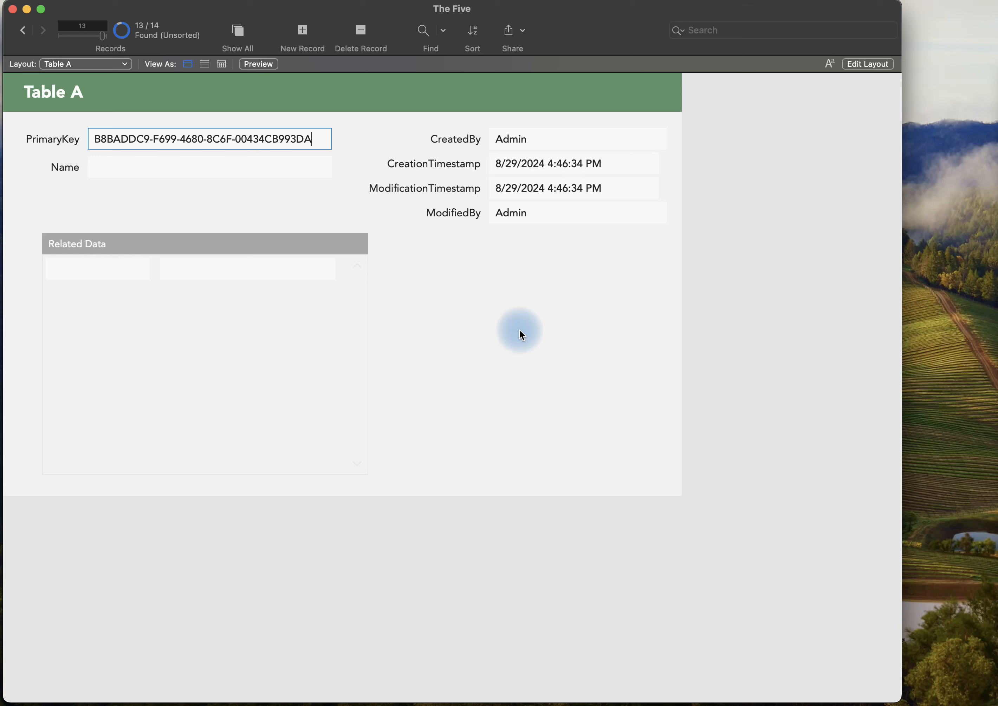
left_click(712, 229)
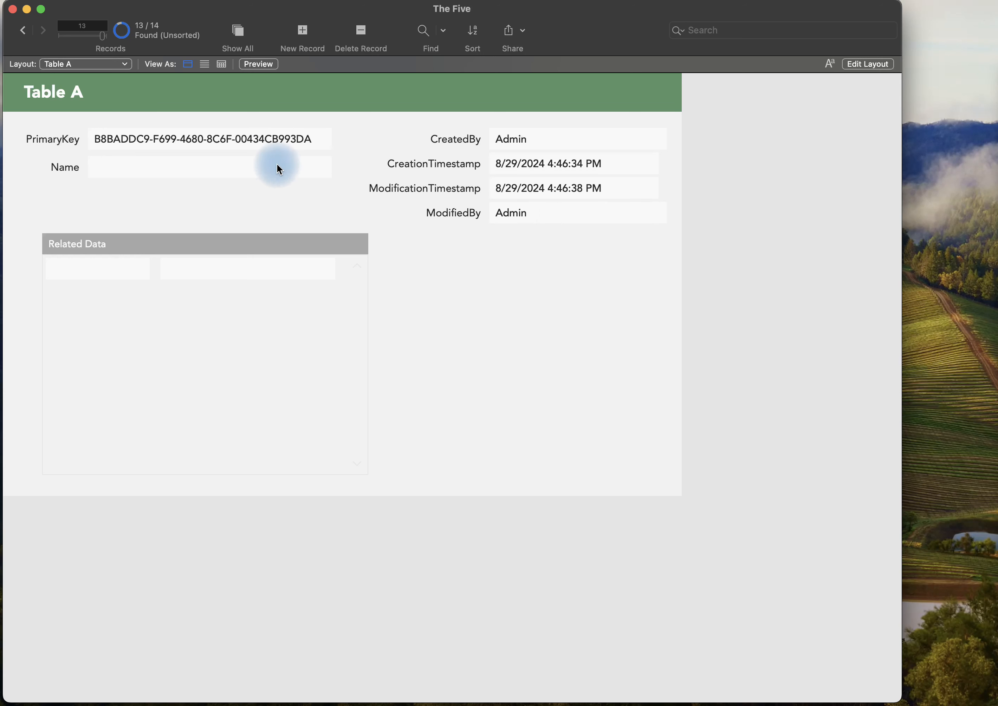
Import the tab-delimited file import test 1.tab into the Name field of Table A without performing auto-enter options.
left_click(1, 1)
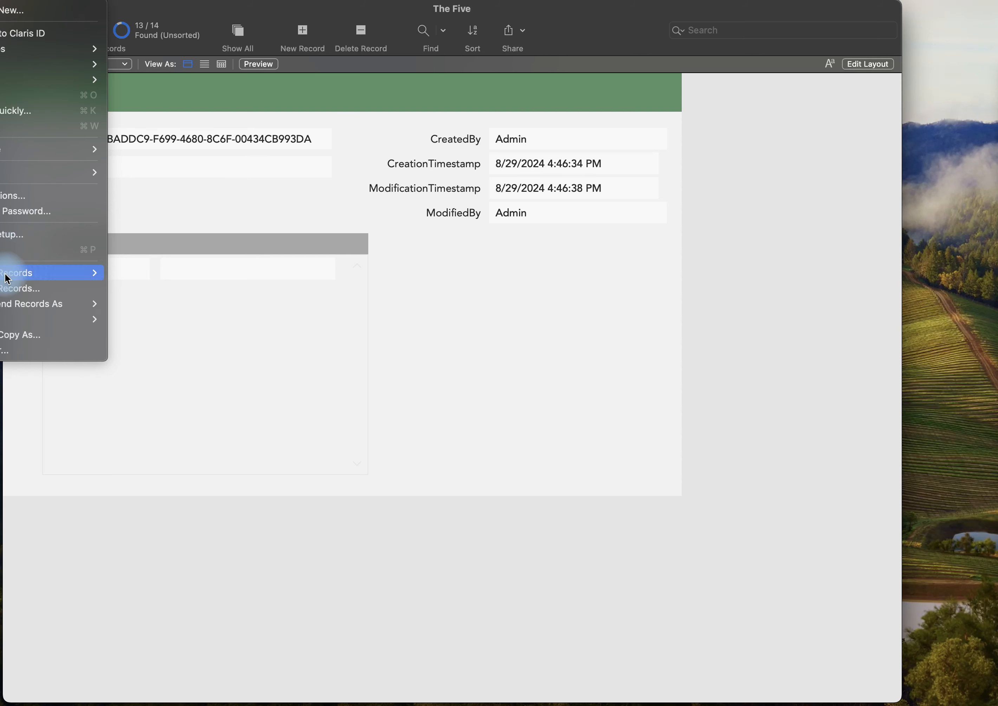
left_click(115, 275)
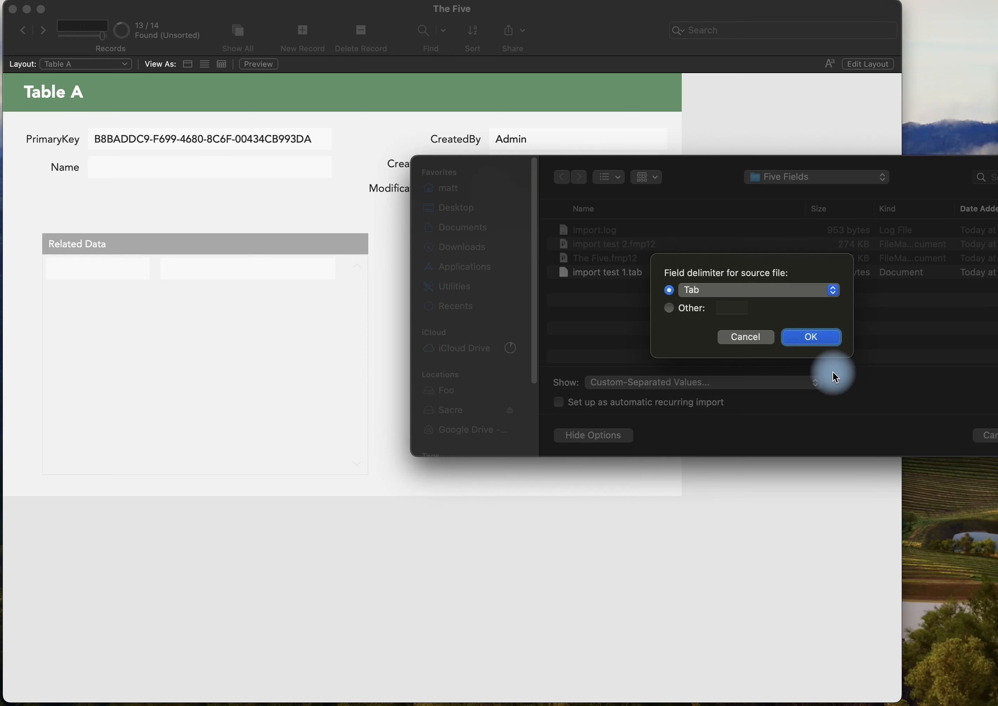
key("Return")
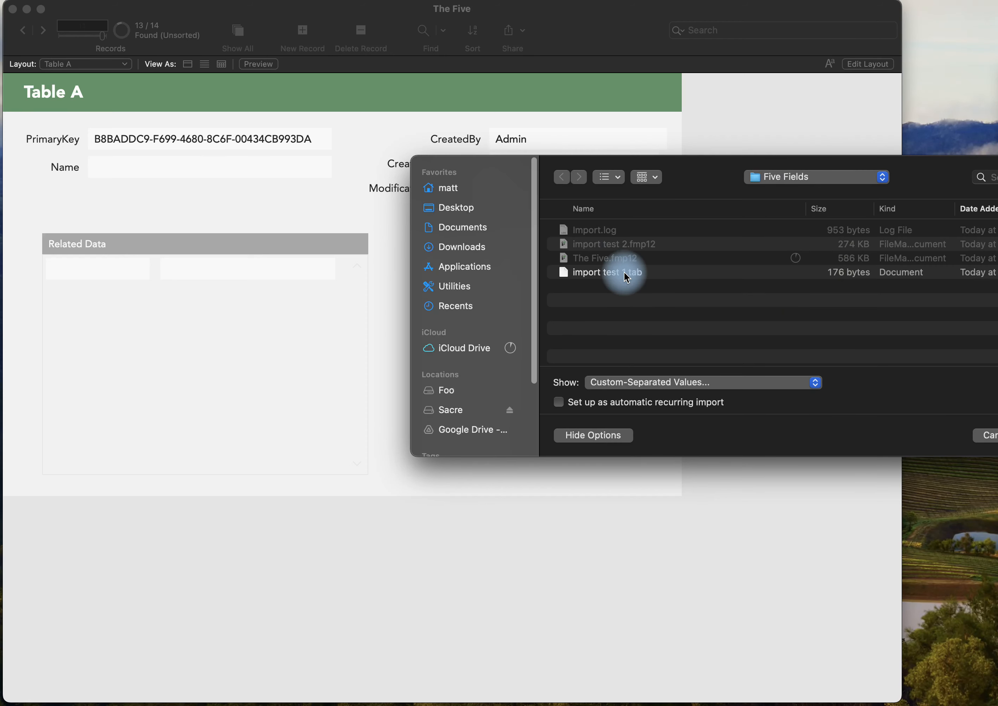
left_click(623, 272)
double_click(623, 273)
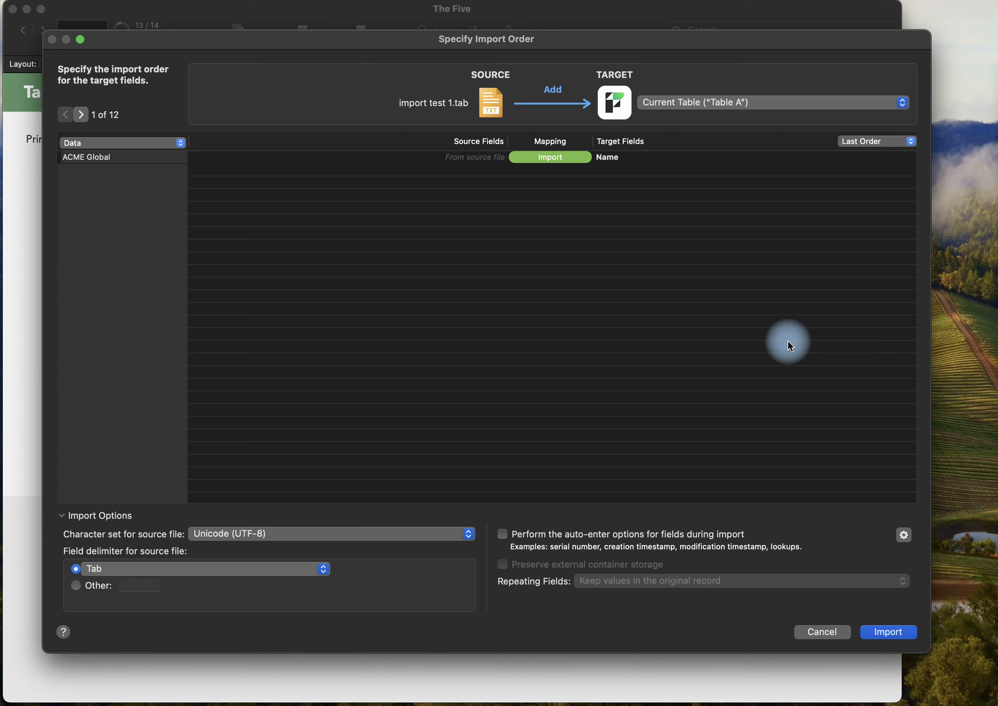
left_click(885, 631)
left_click(791, 421)
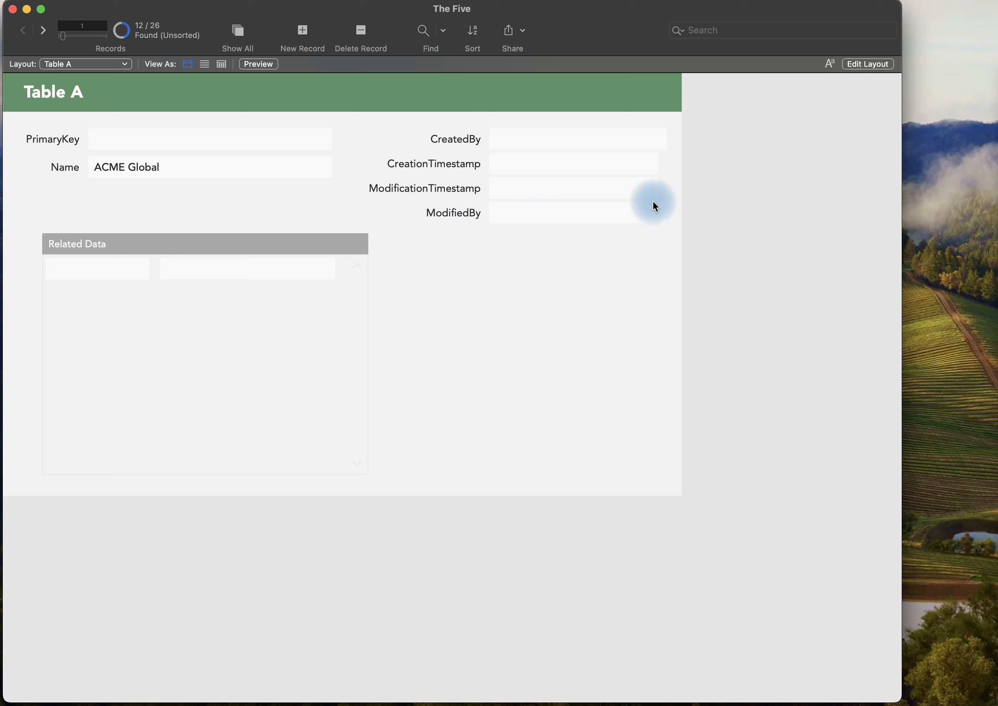
Try to edit the Name of the first imported record, ACME Global, and commit the record.
left_click(239, 171)
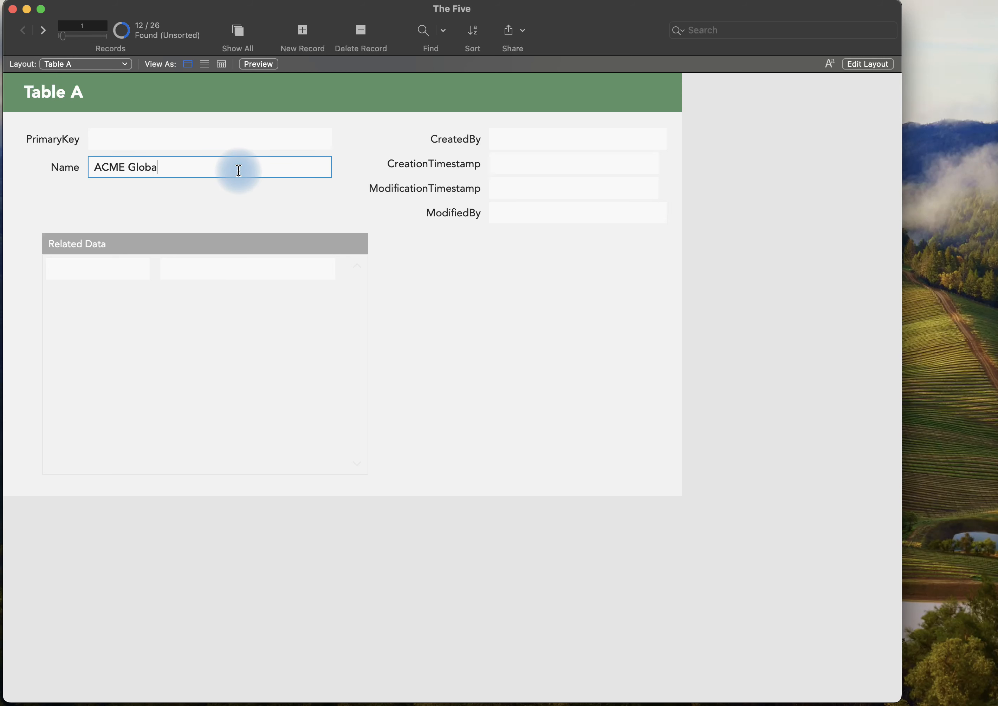
key("Return")
key("Tab")
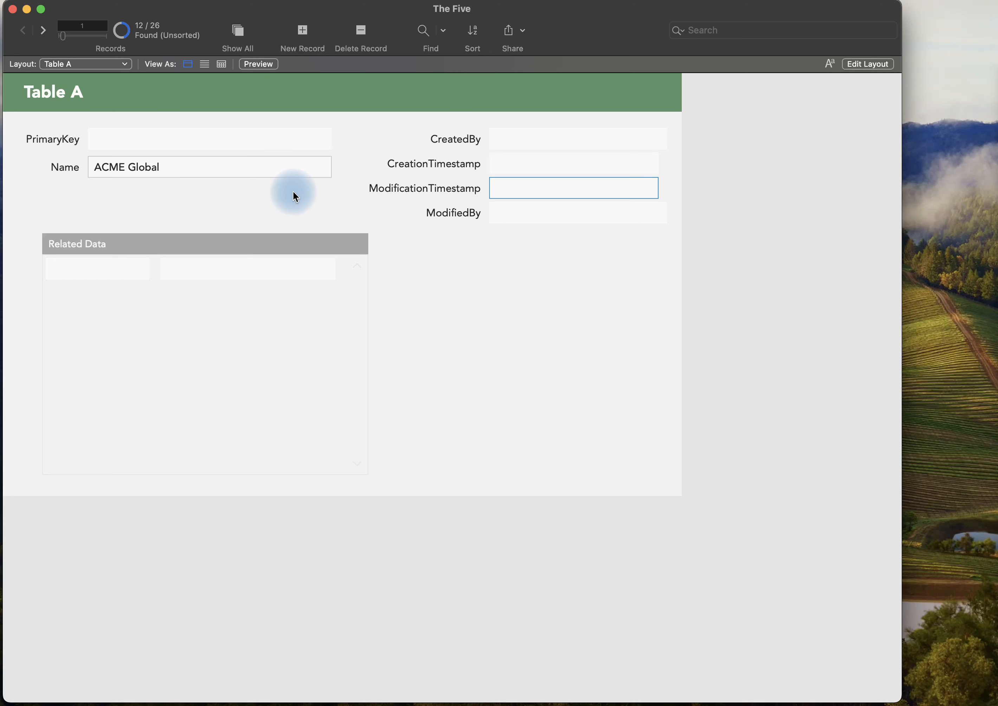
left_click(668, 209)
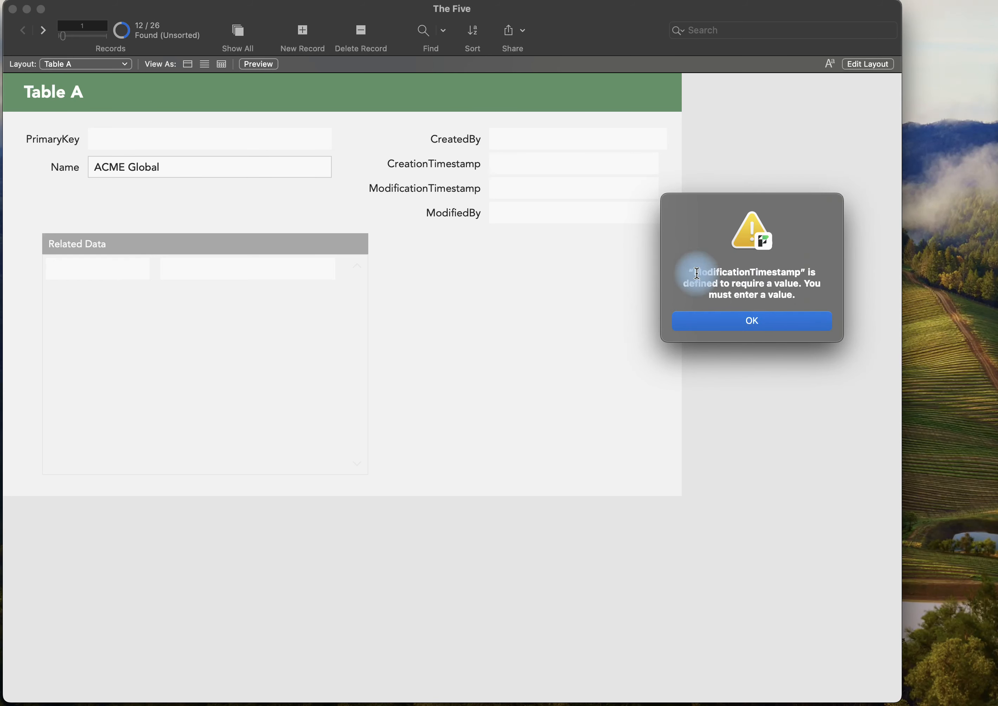
left_click(768, 321)
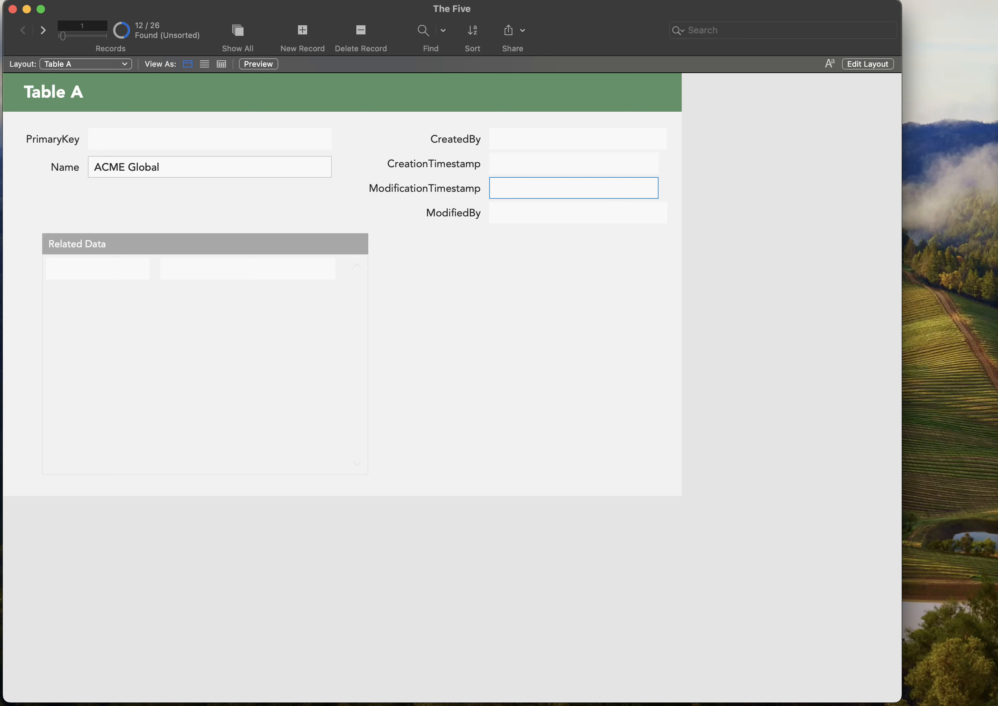
left_click(752, 314)
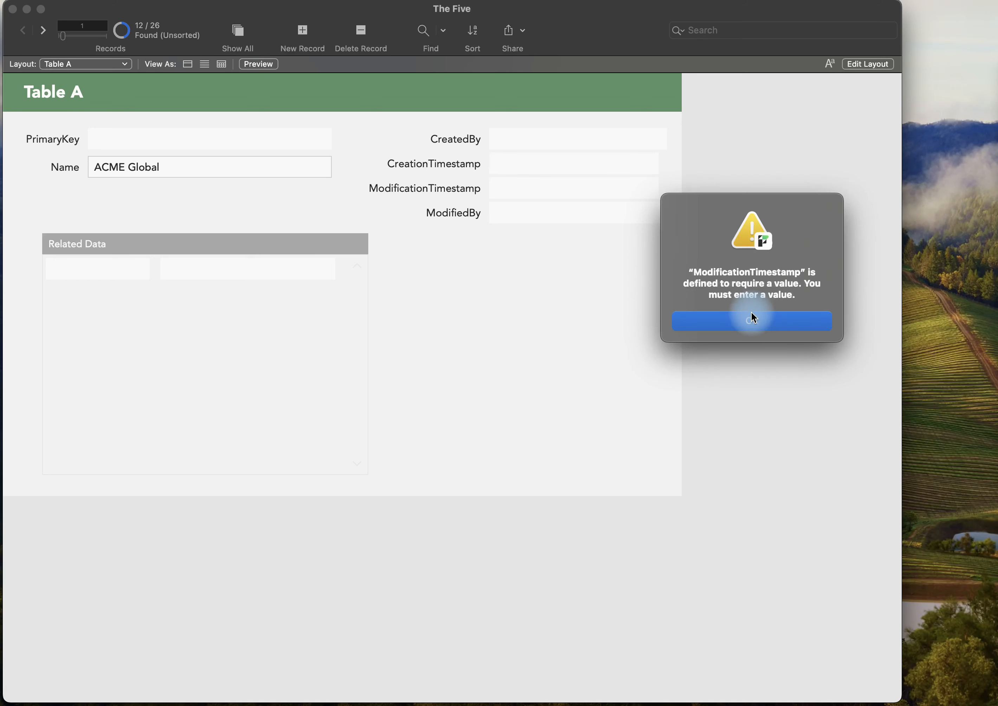
left_click(766, 329)
Revert all uncommitted changes to the ACME Global record.
left_click(167, 2)
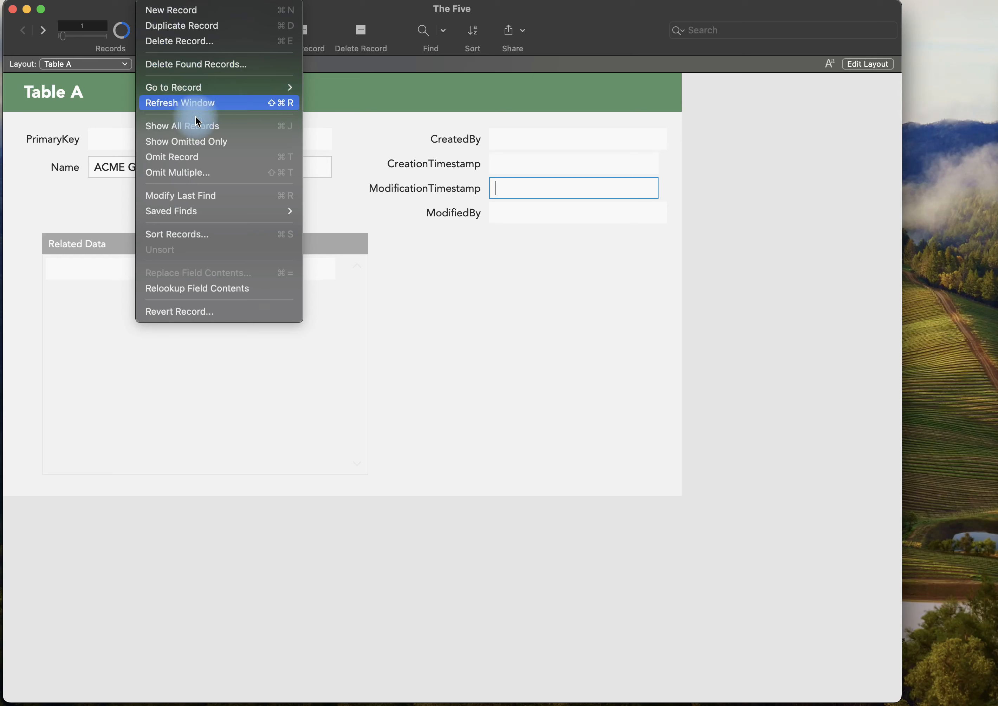
left_click(201, 311)
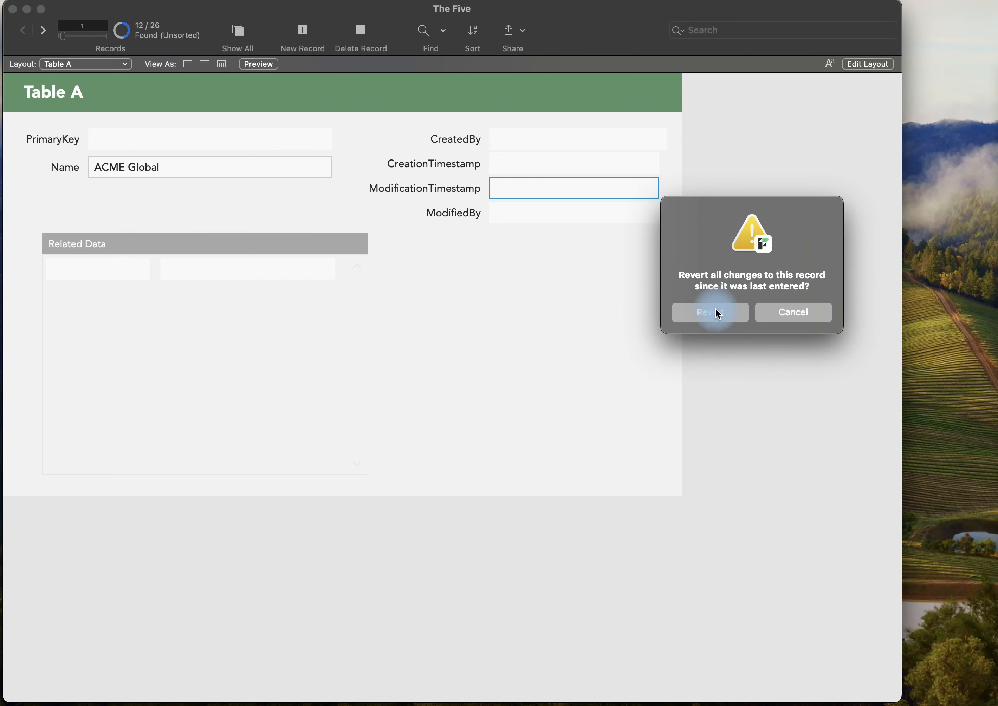
left_click(716, 313)
Examine the PrimaryKey field's validation requirements and its storage and indexing options in the database definitions.
key("super+shift+d")
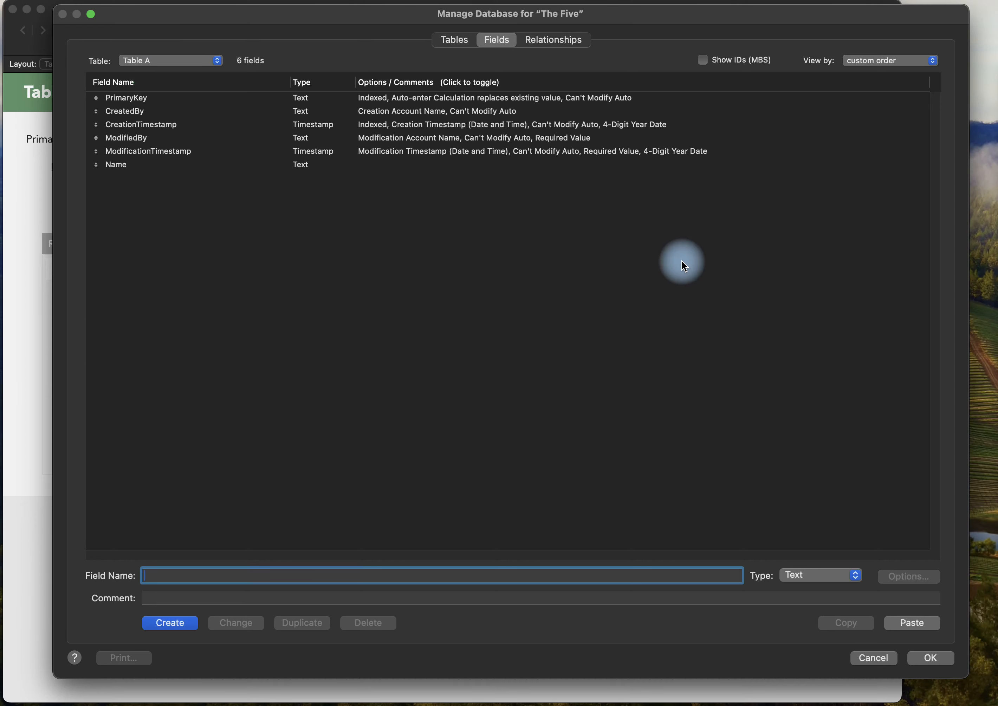
left_click(122, 100)
double_click(122, 99)
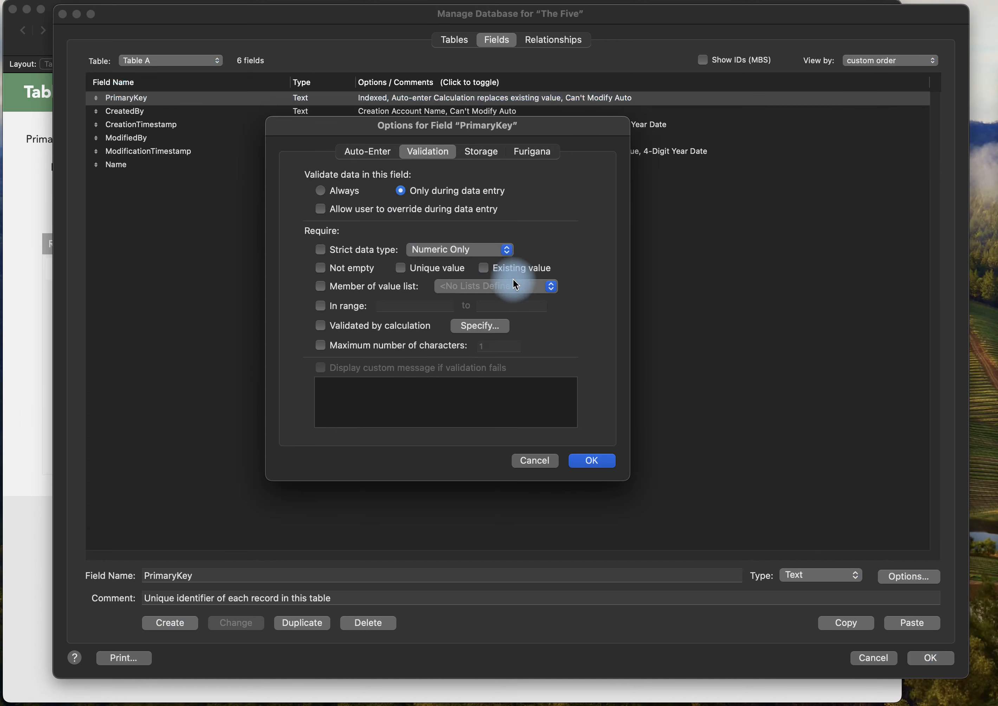
left_click(482, 154)
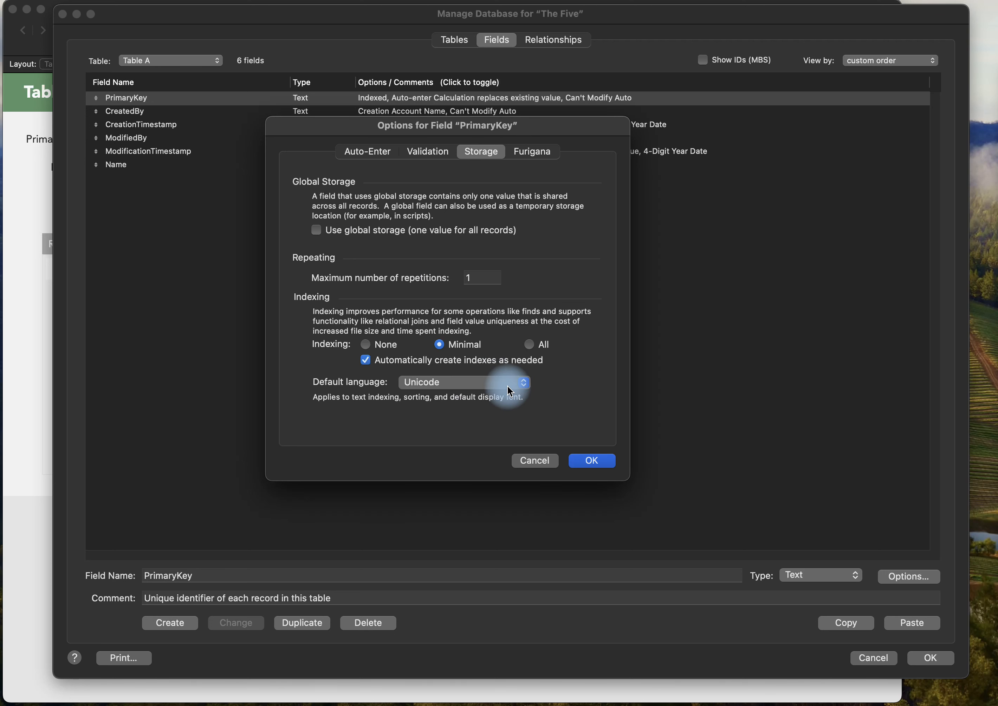
Examine the storage and indexing options of Table B's ForeignKey field, and close the database definitions.
key("Escape")
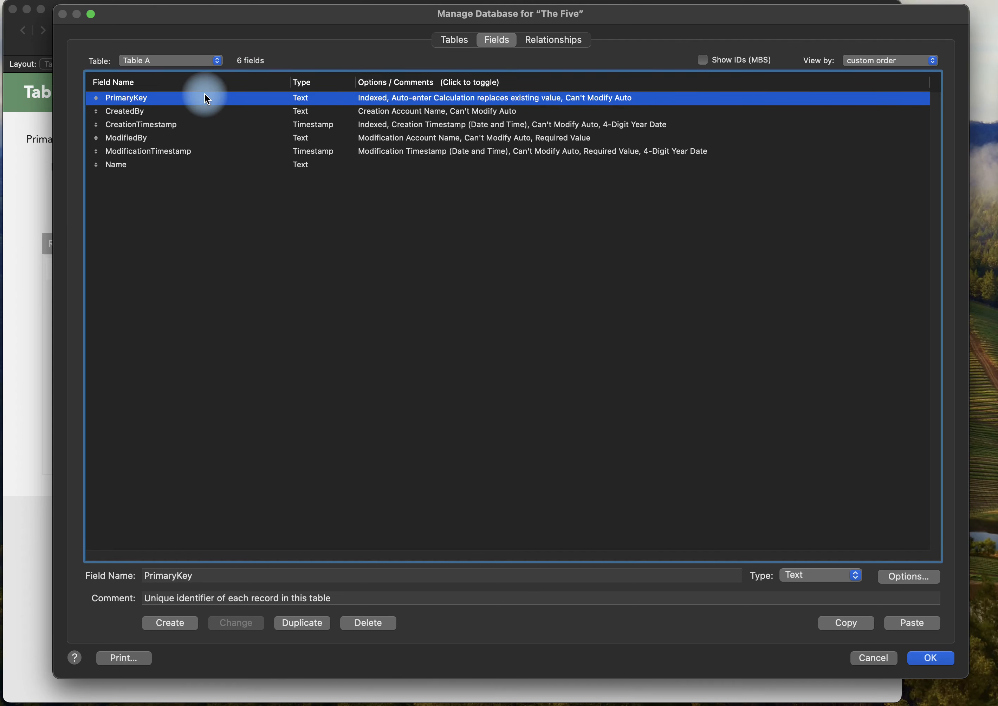
left_click(189, 61)
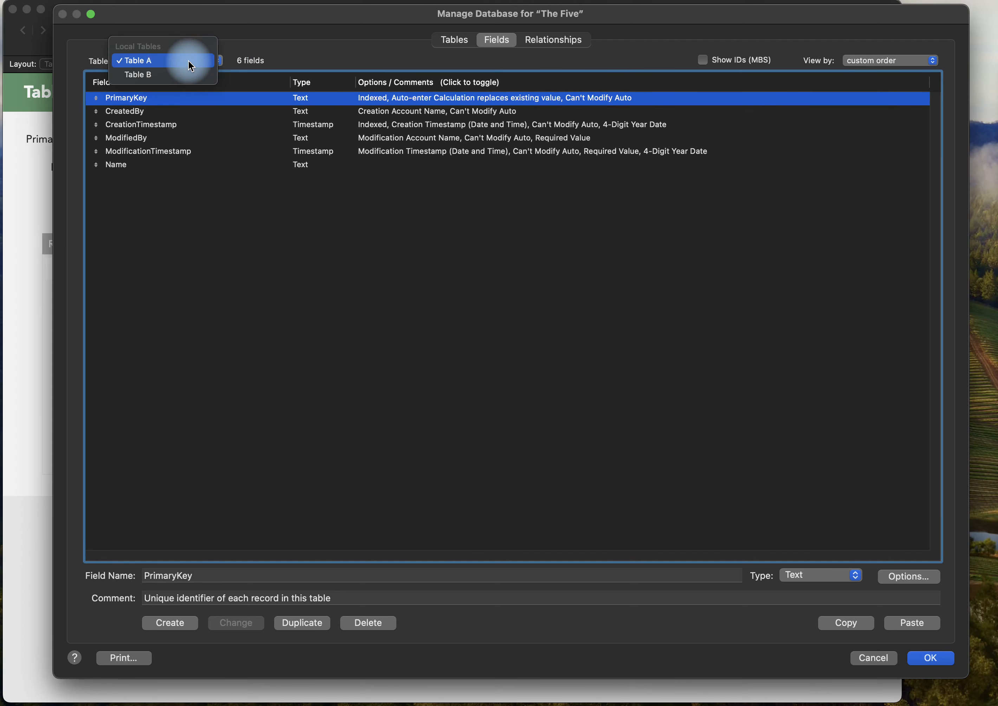
left_click(188, 76)
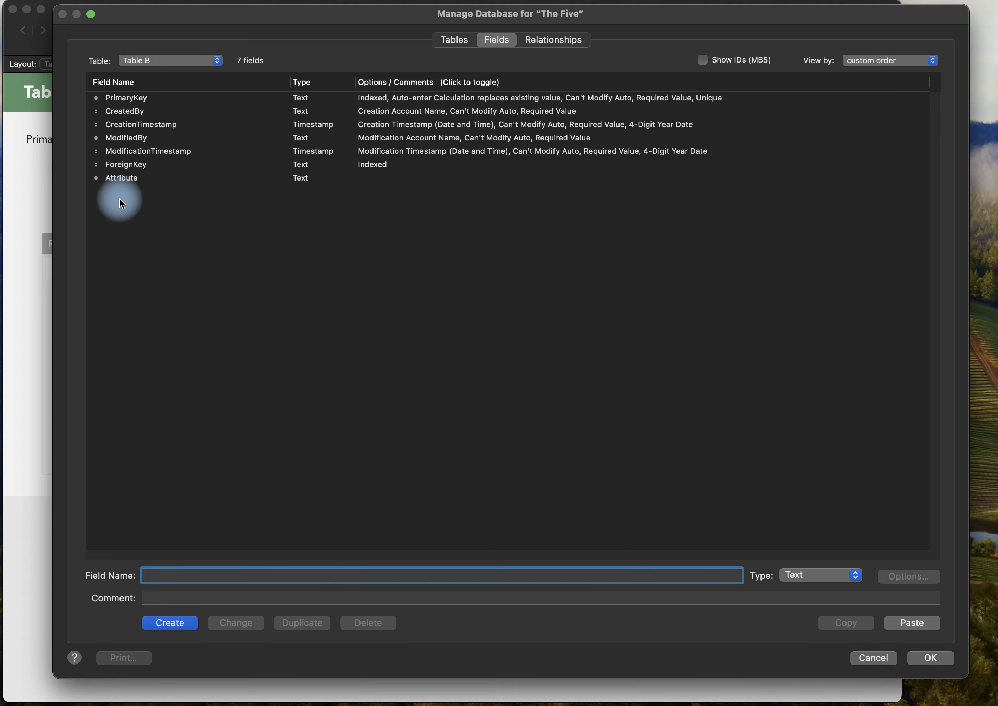
left_click(159, 165)
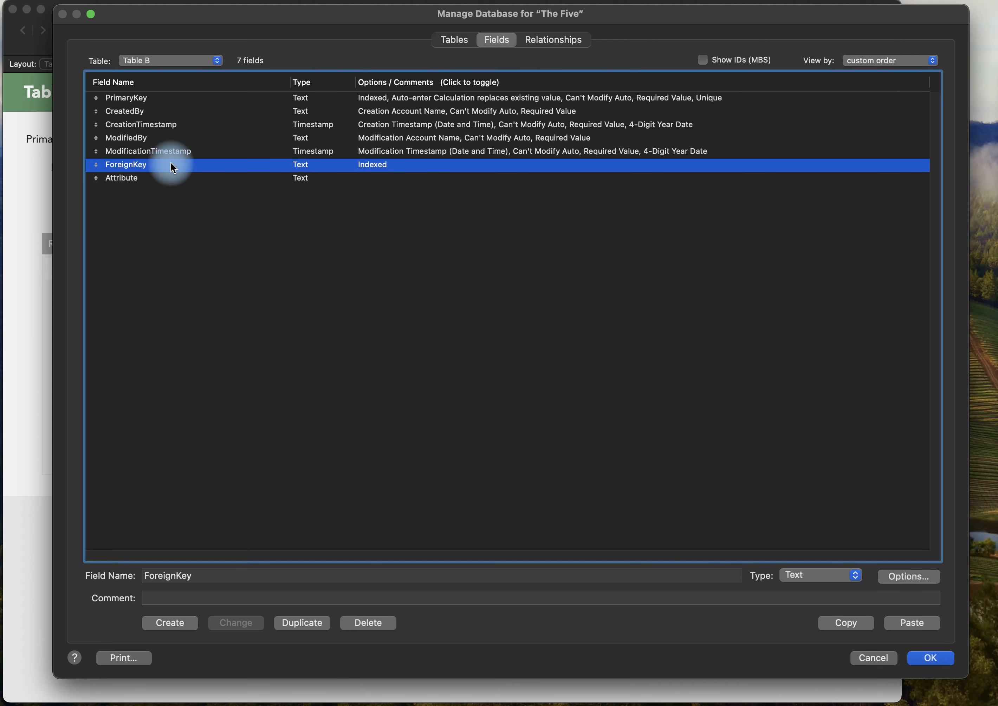
double_click(188, 164)
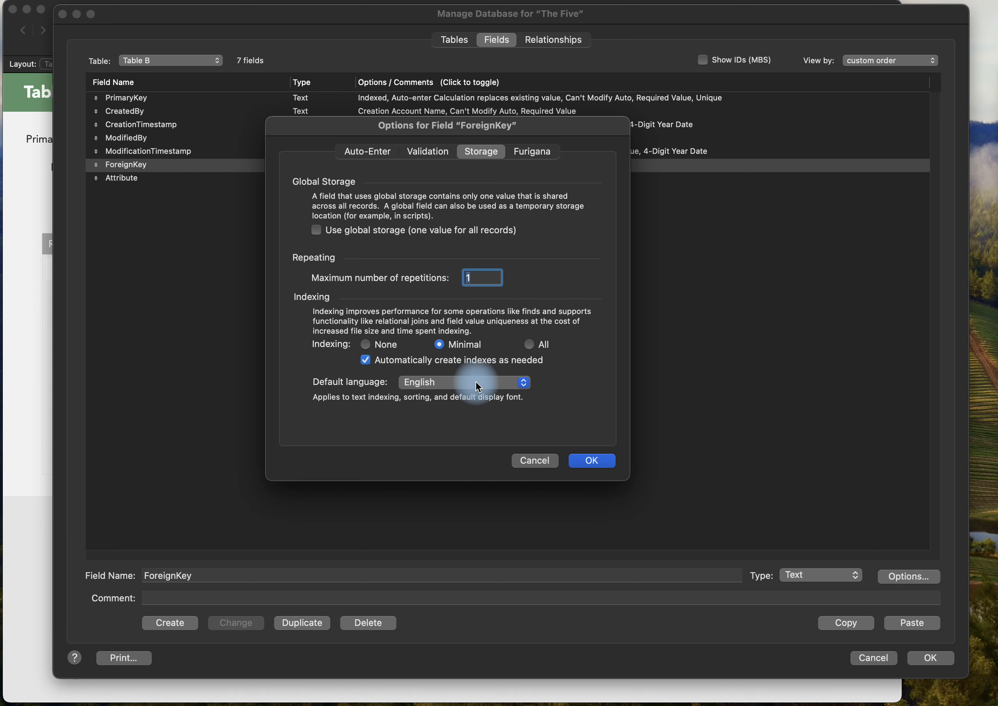
left_click(592, 461)
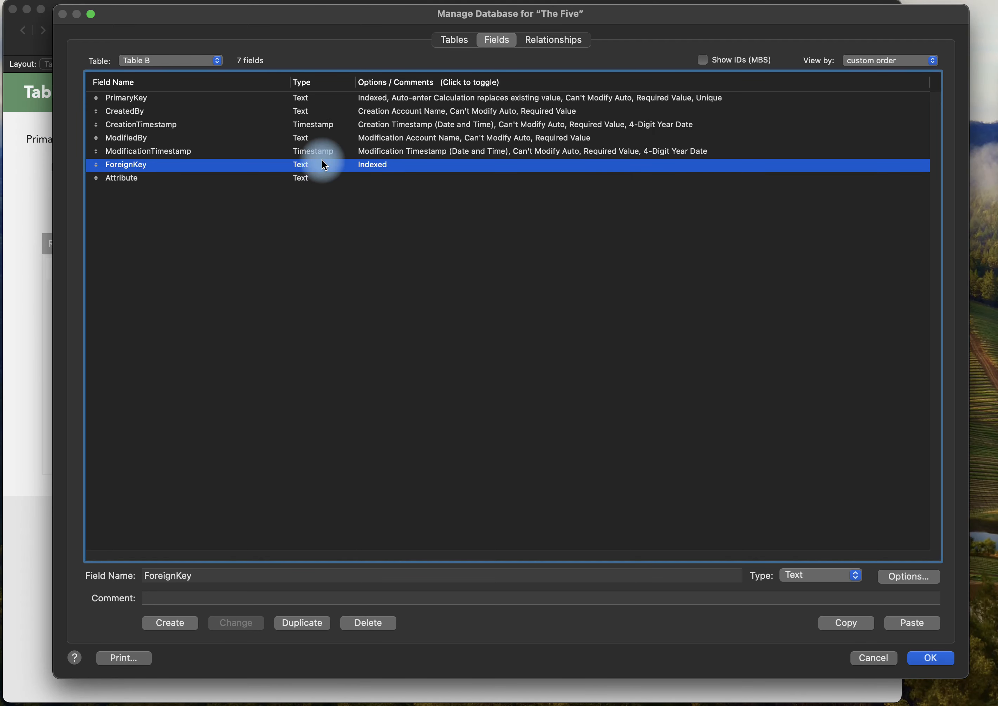
left_click(931, 660)
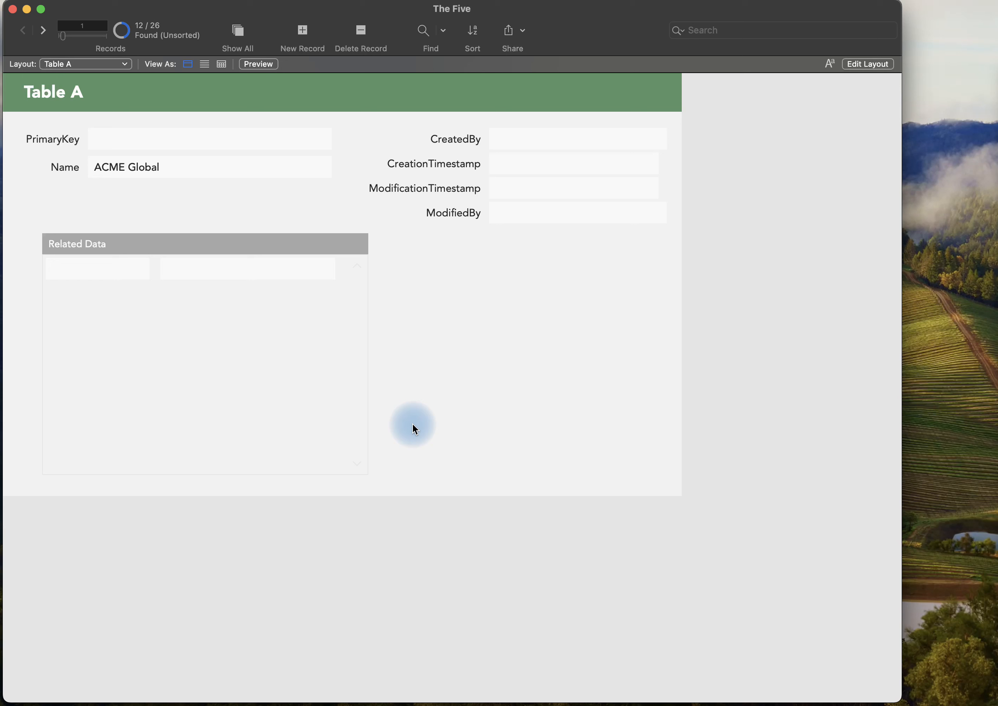
Create a new record in Table A with the Name "test".
key("super+n")
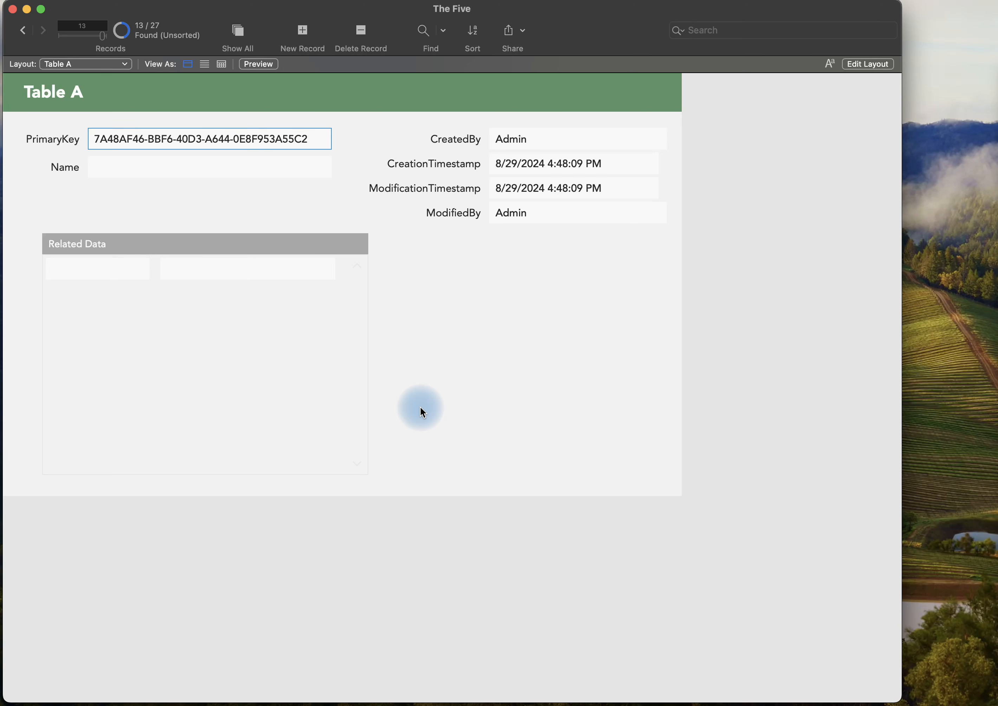
left_click(164, 169)
type("test")
Add two related records, "red" and "green", in the Related Data portal of the test record and commit them.
left_click(198, 279)
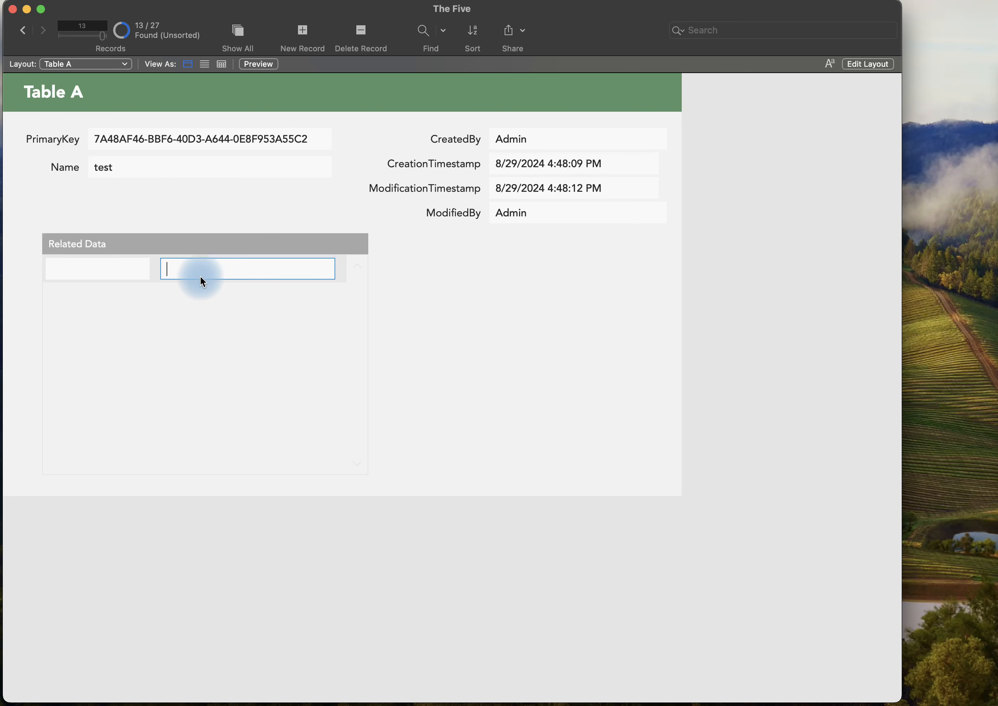
type("red")
left_click(252, 296)
left_click(245, 304)
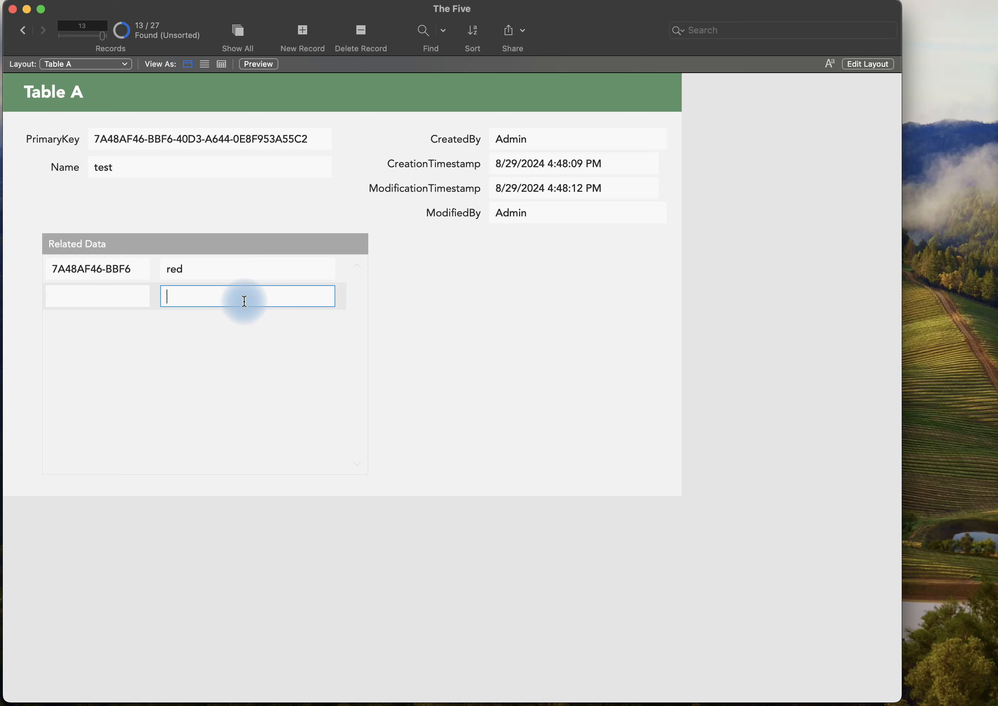
type("green")
key("Return")
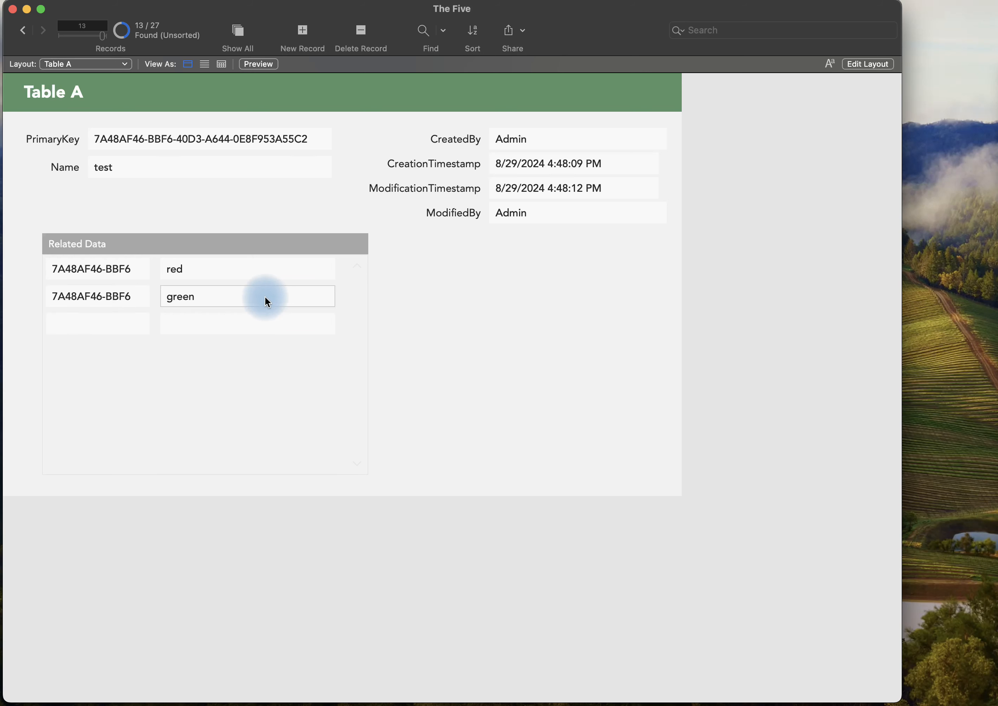
left_click(429, 350)
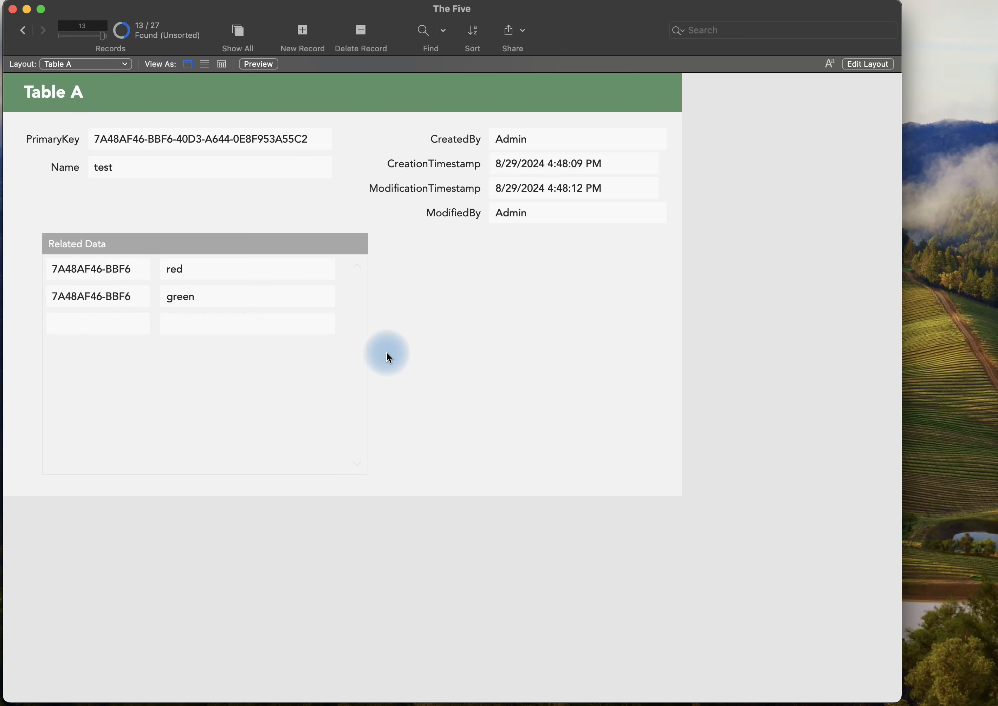
Change the second character of the Parent Key in Table B's first record to lowercase "c", commit, and return to the Table A layout.
left_click(94, 63)
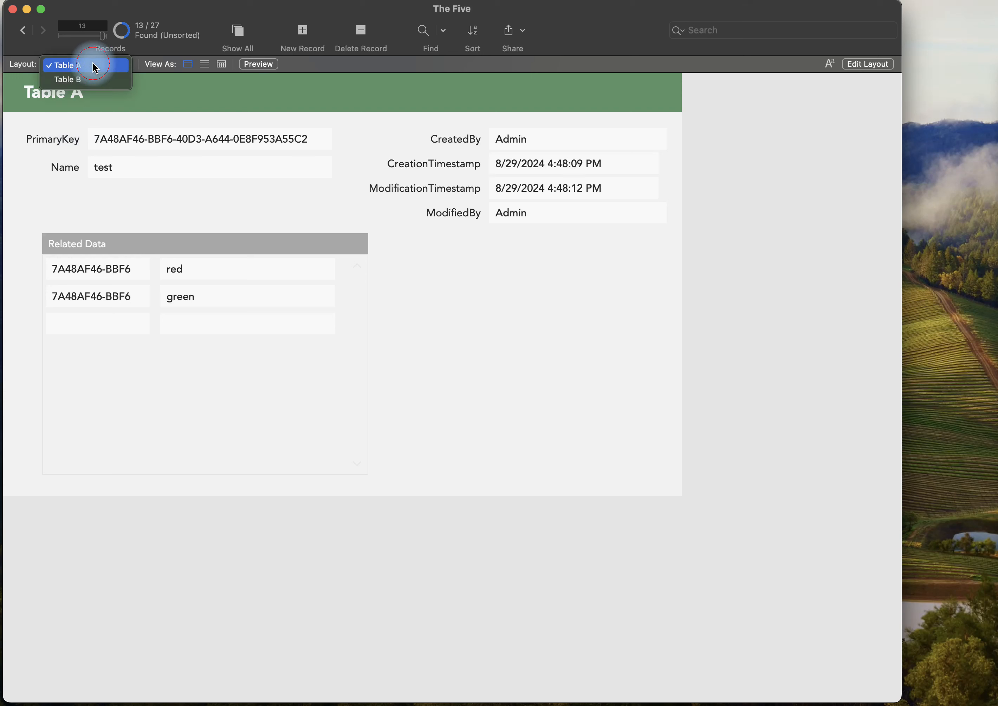
left_click(90, 81)
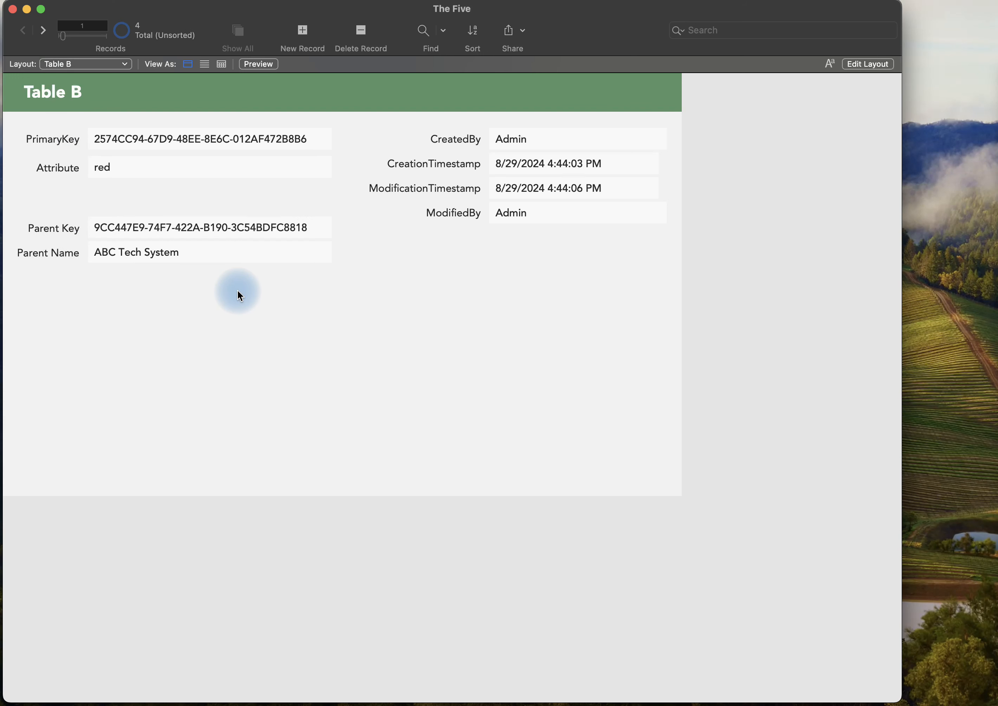
left_click(160, 220)
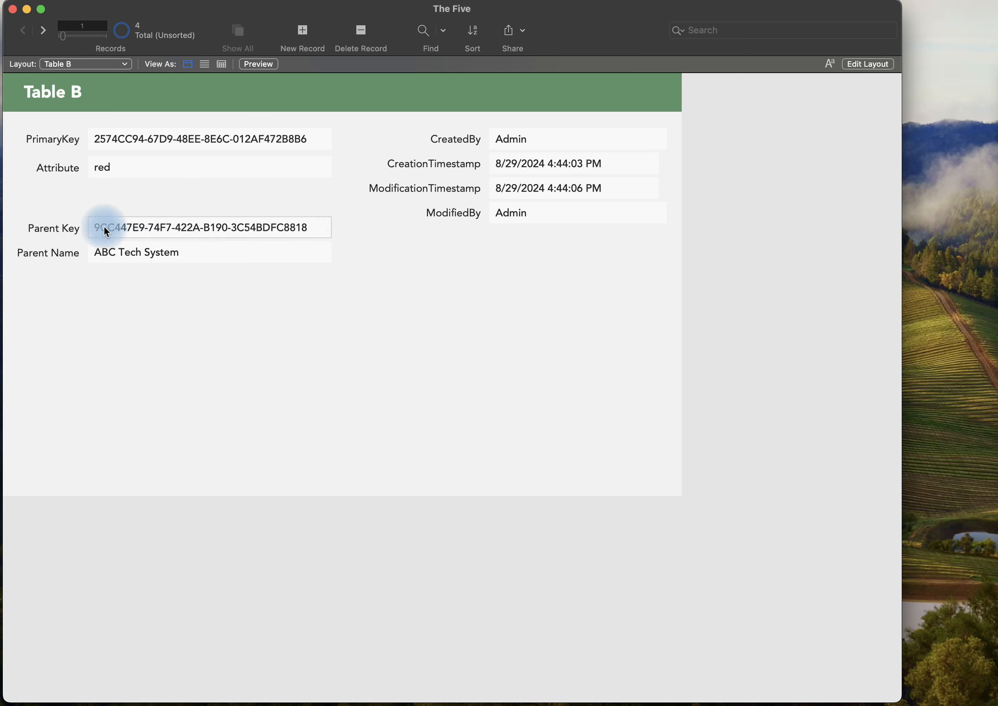
left_click_drag(100, 227, 108, 228)
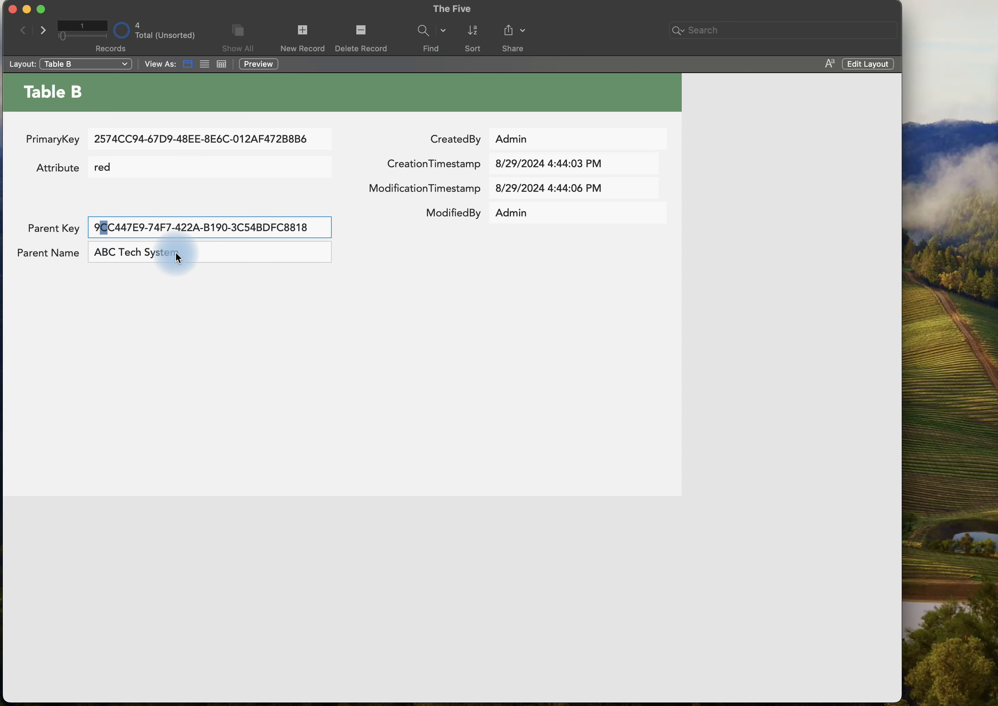
type("c")
left_click(188, 210)
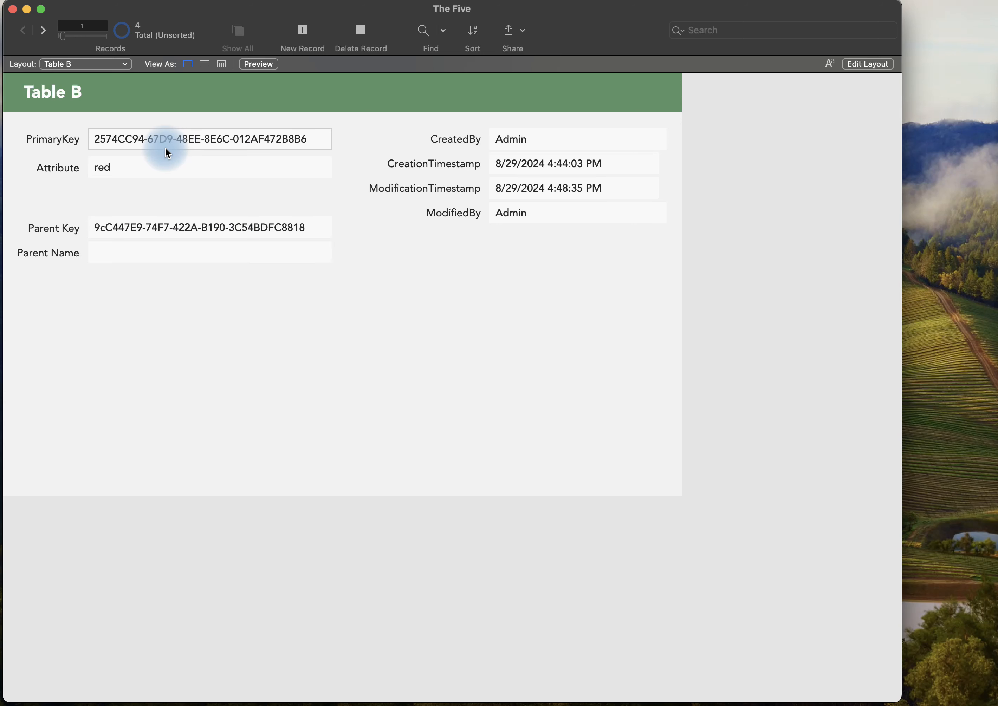
left_click(89, 70)
left_click(87, 52)
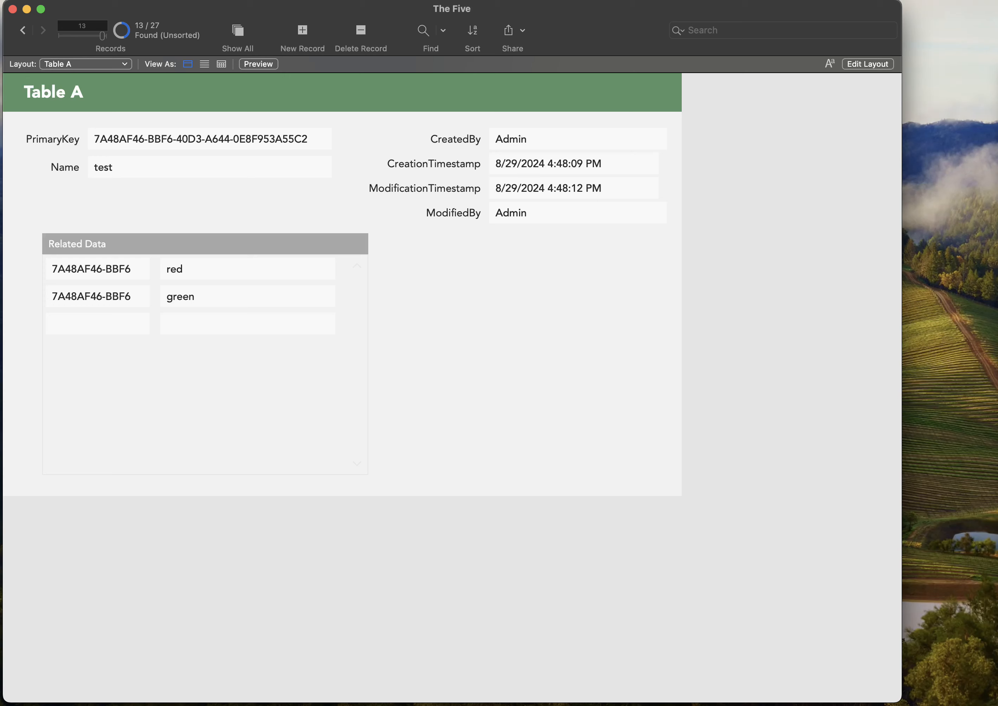
Change the default indexing language of Table B's ForeignKey field and save the database definitions.
key("super+shift+d")
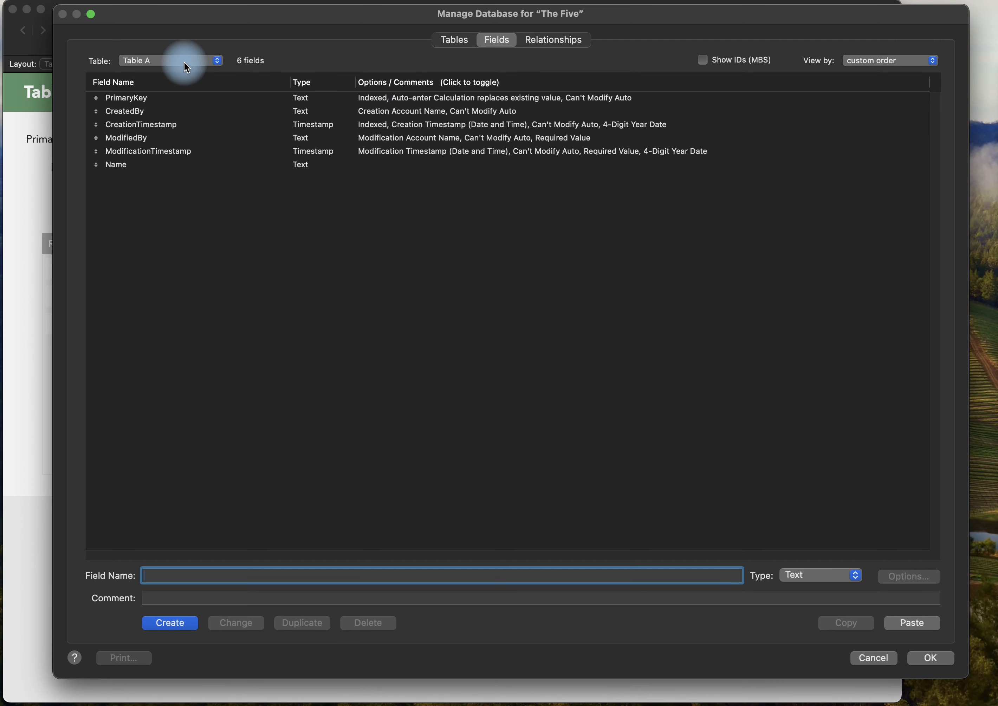
left_click(183, 61)
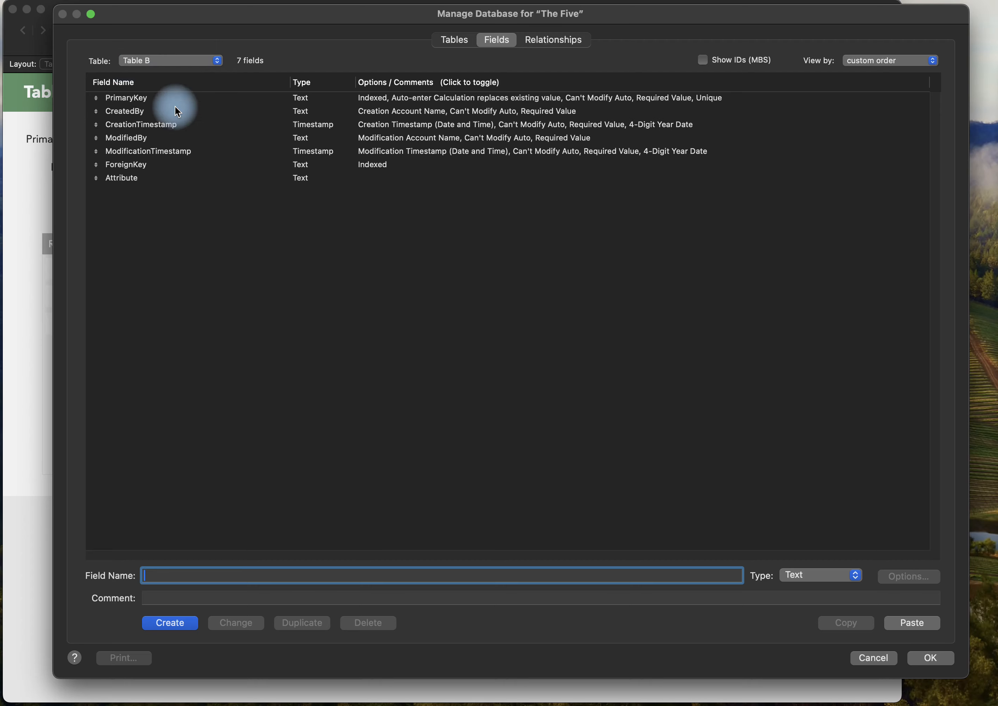
double_click(150, 164)
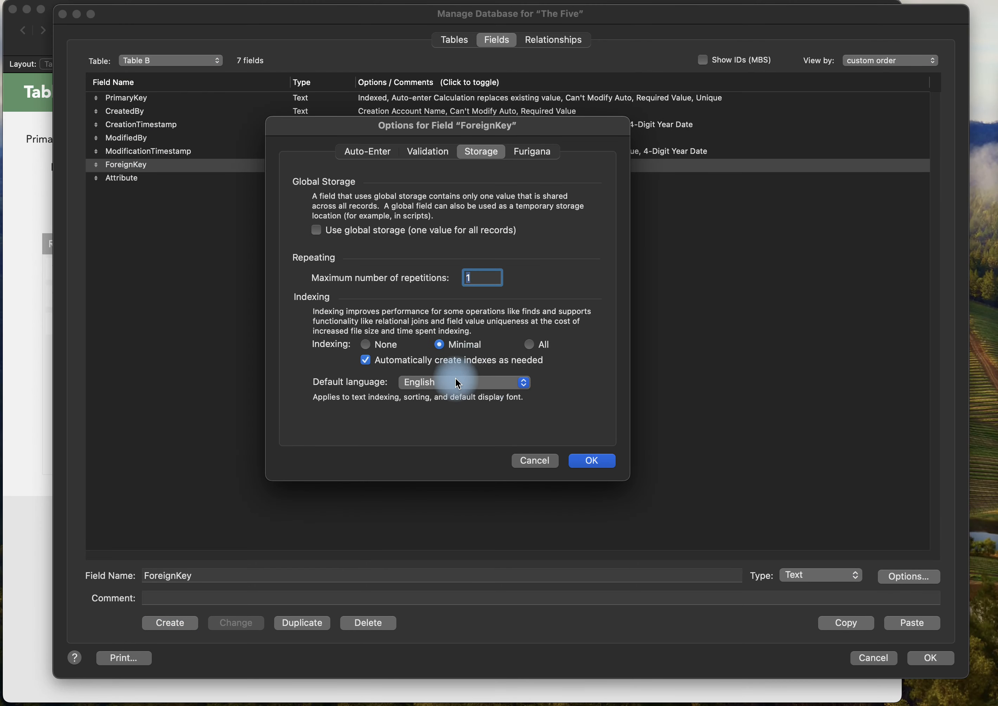
left_click(519, 386)
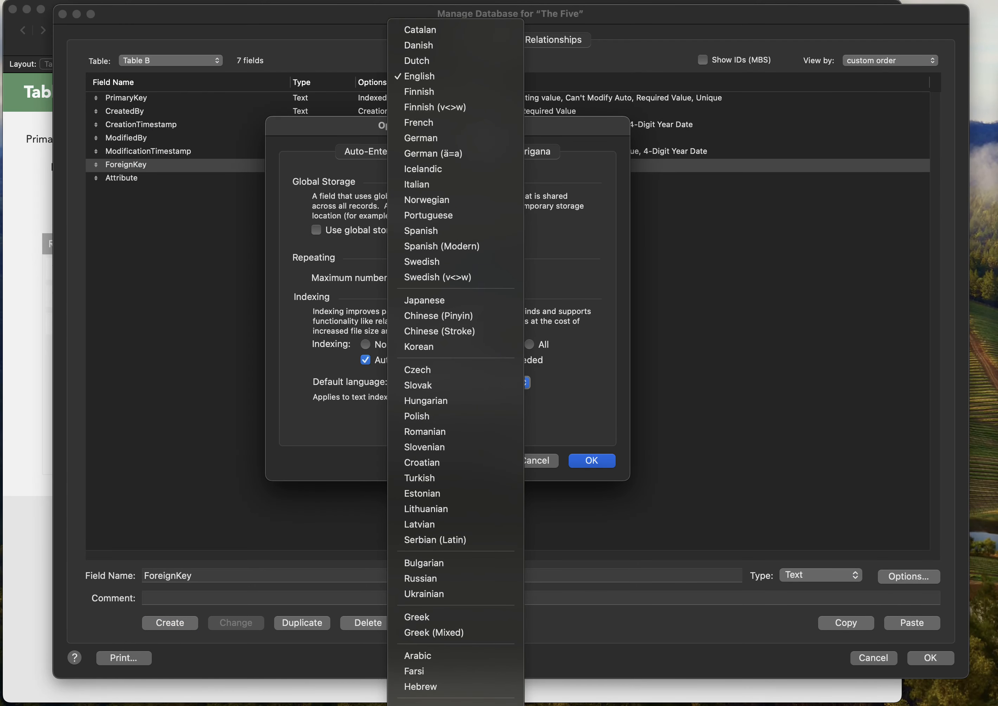
left_click(456, 705)
left_click(580, 462)
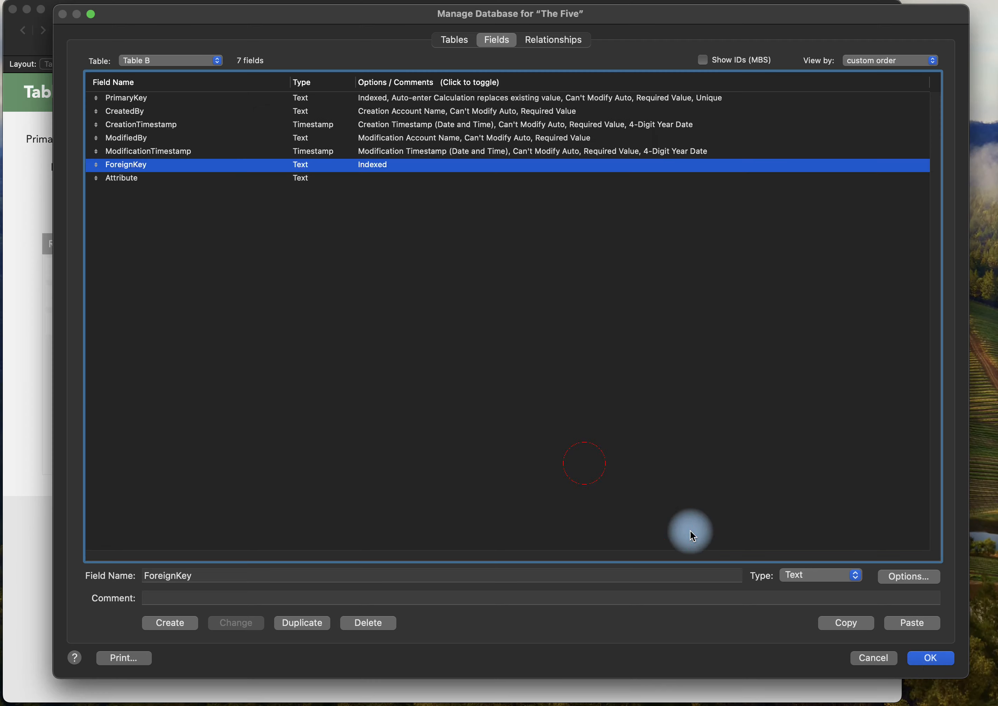
left_click(923, 664)
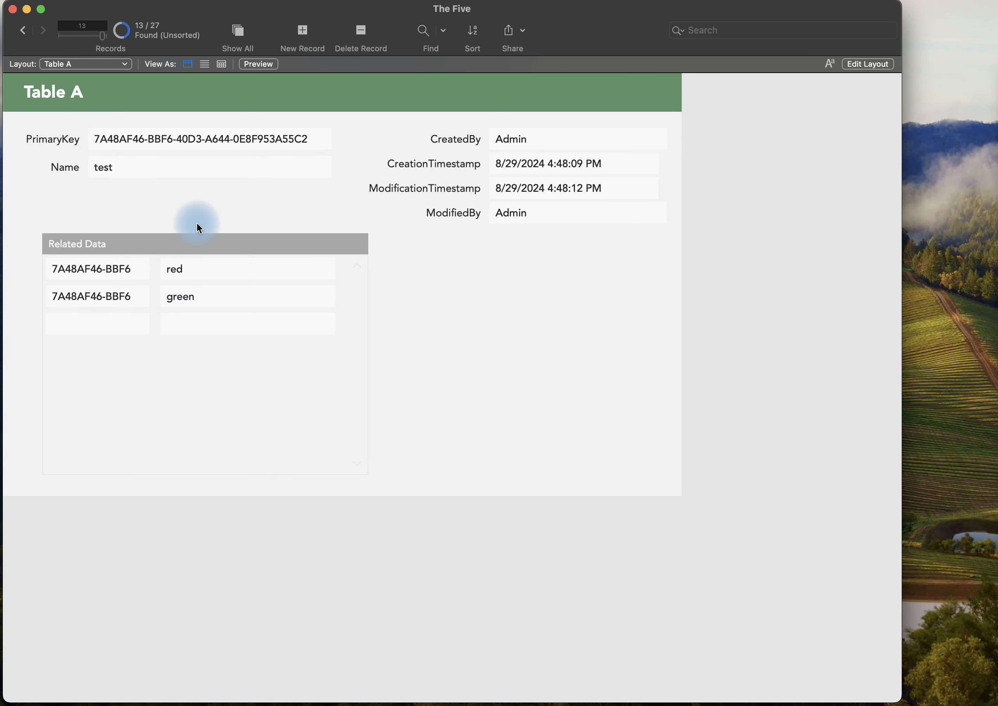
View the preceding record in Table A and return to the test record.
left_click(204, 213)
key("ctrl+Up")
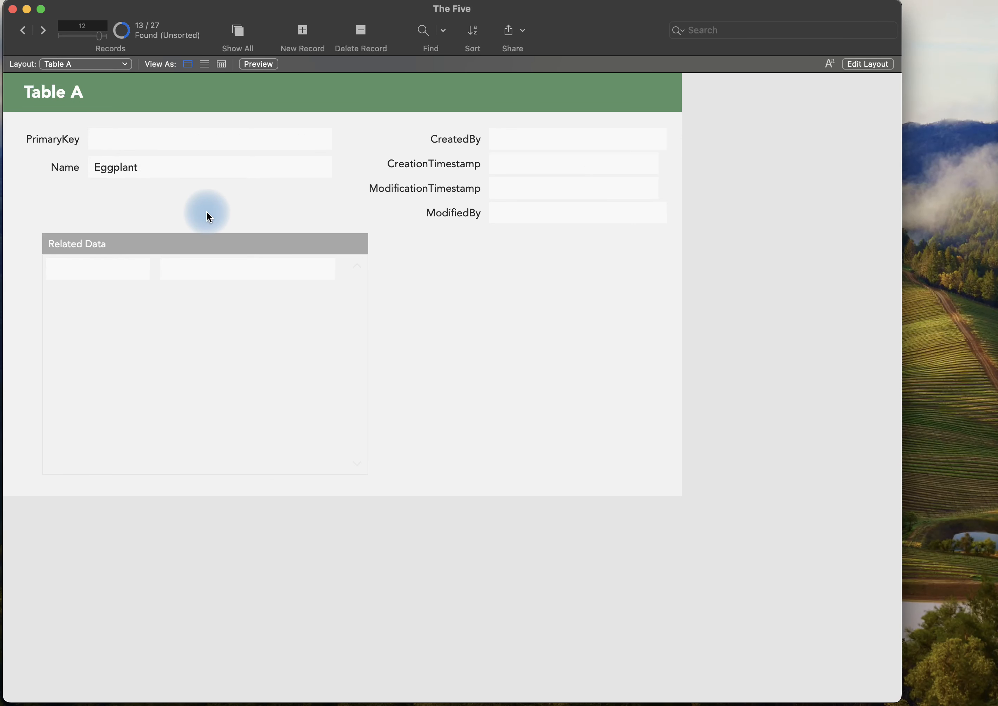
key("ctrl+Down")
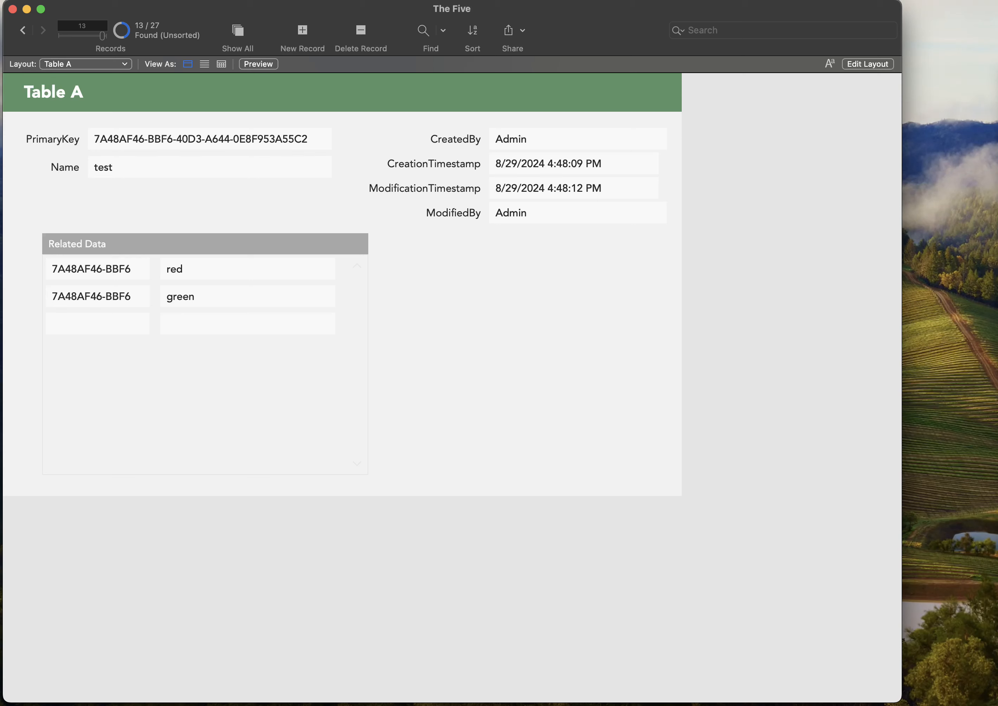
Examine the options of Table A's CreatedBy field and the auto-enter choices of its CreationTimestamp field in the database definitions.
key("super+shift+d")
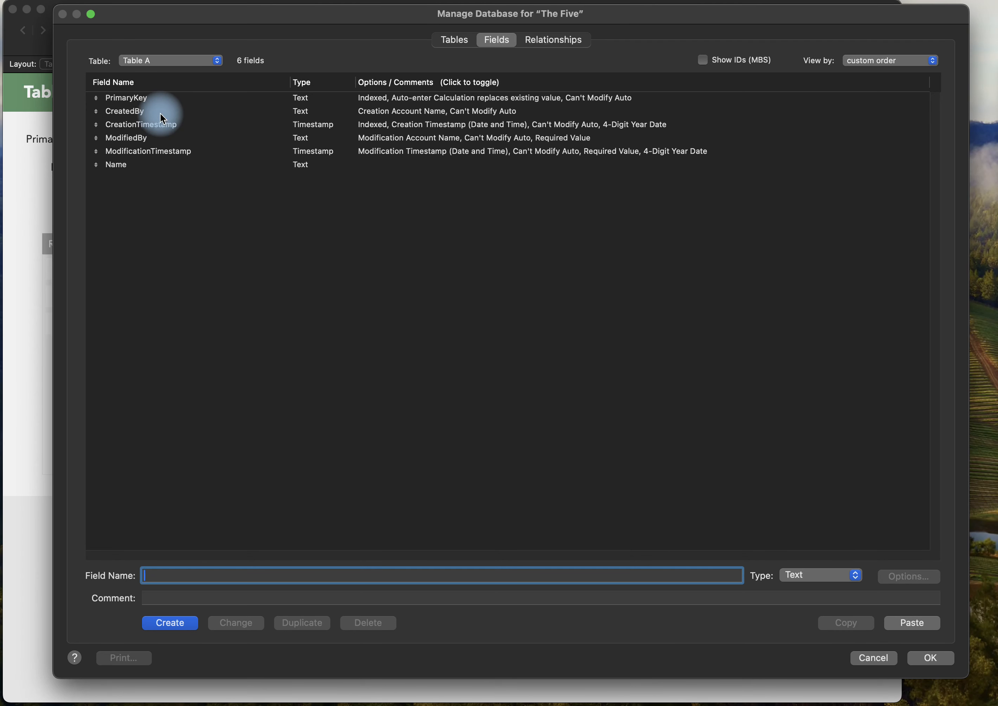
double_click(162, 112)
key("Escape")
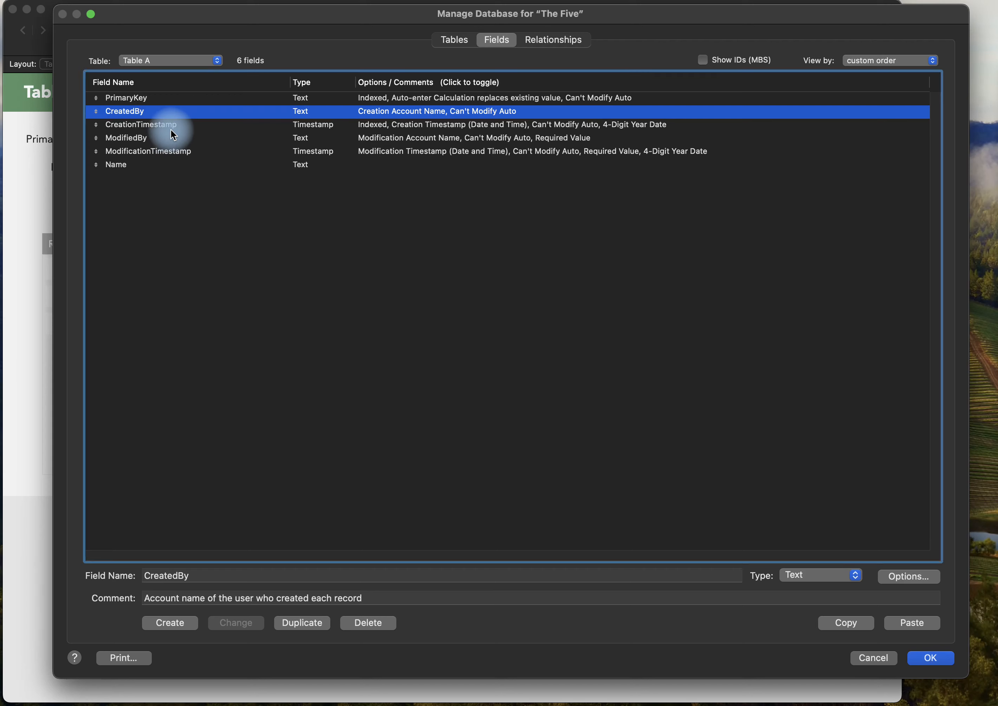
double_click(171, 128)
left_click(379, 159)
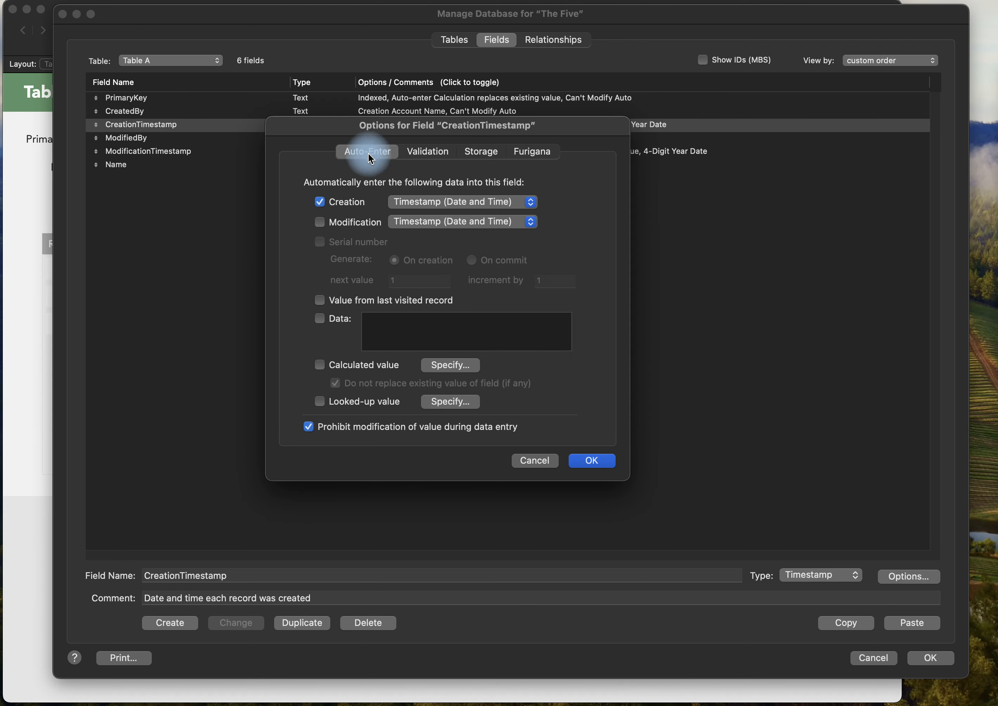
left_click(470, 202)
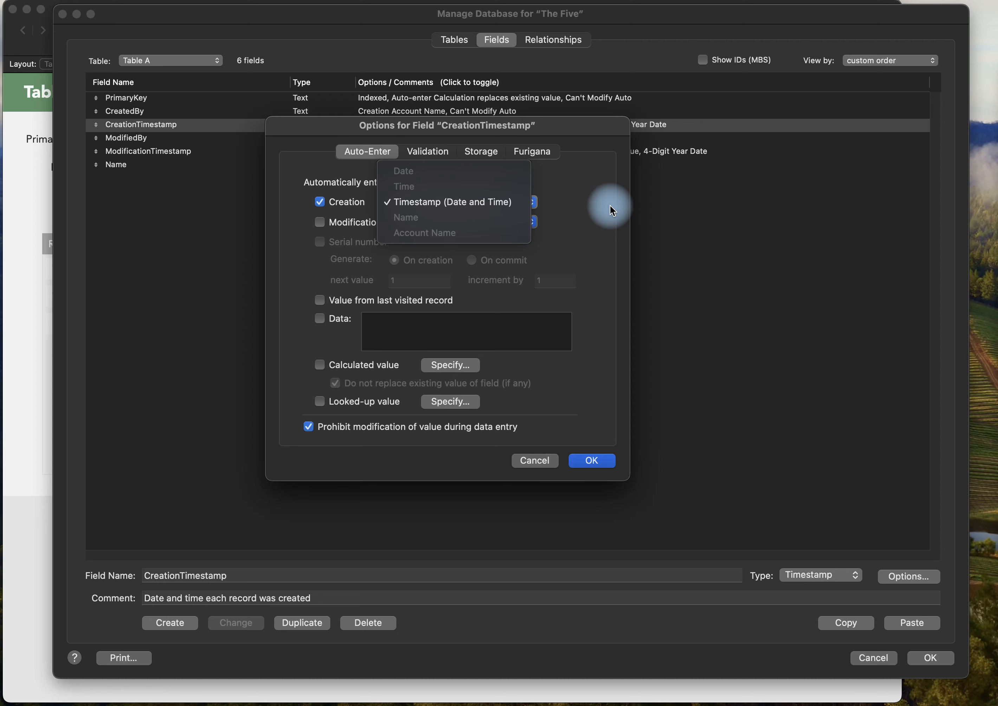
key("Escape")
key("Escape")
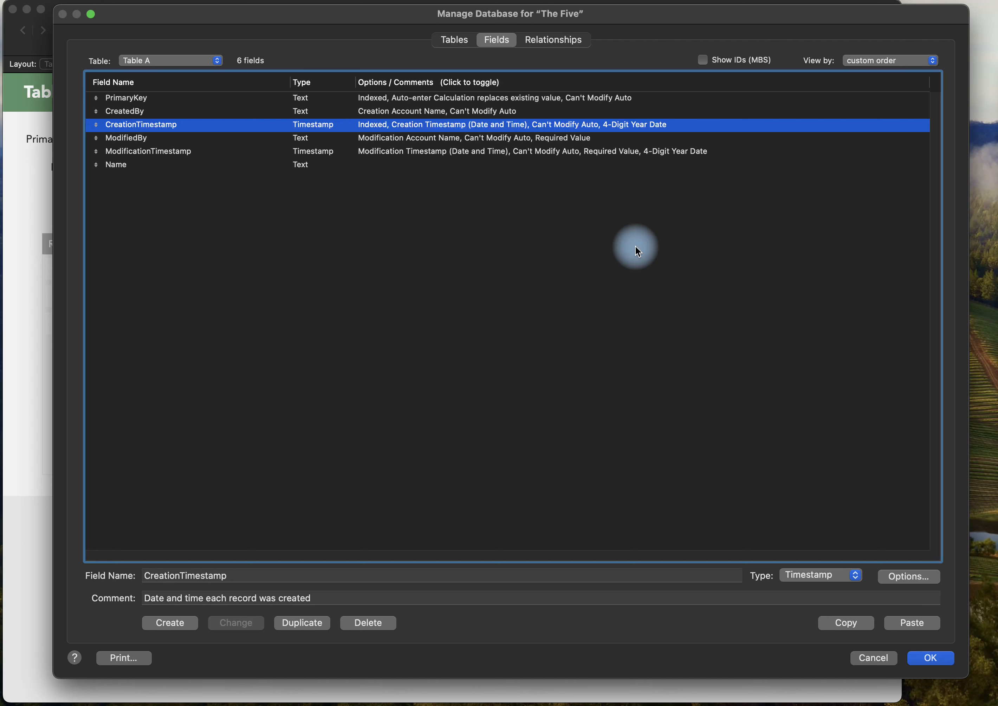
double_click(379, 125)
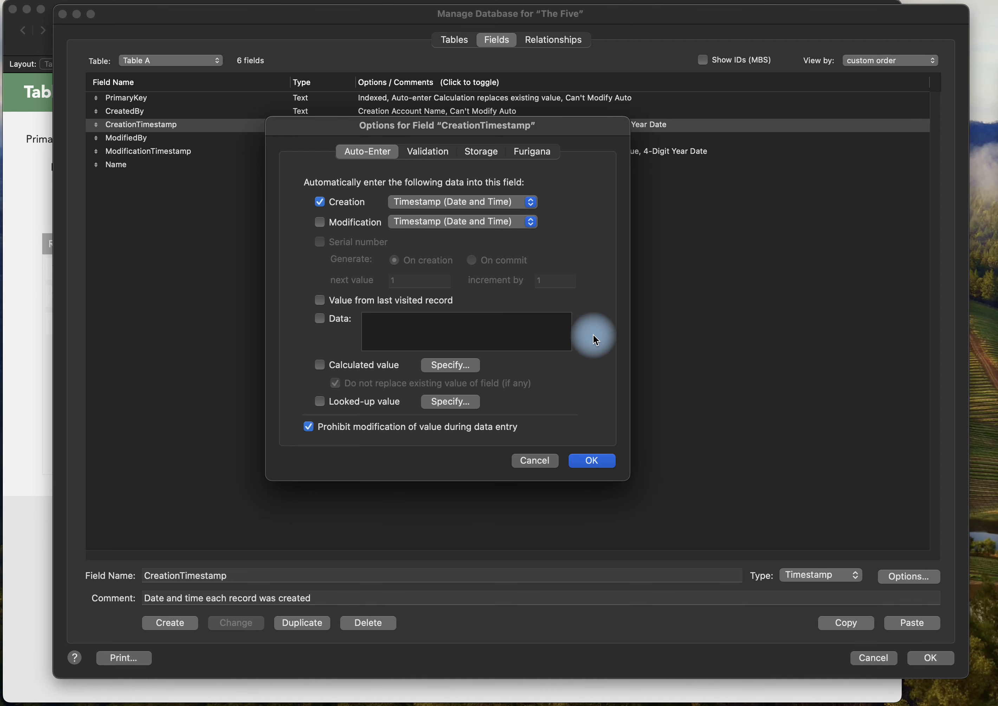
key("Return")
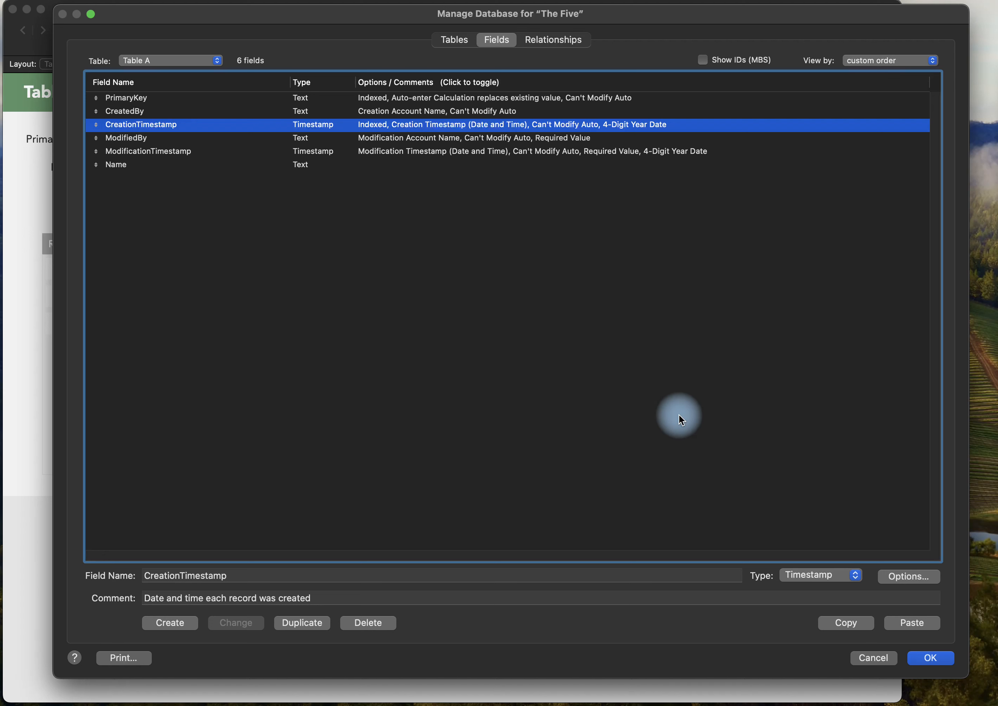
Display the field definitions of Table B for review.
left_click(209, 60)
left_click(200, 74)
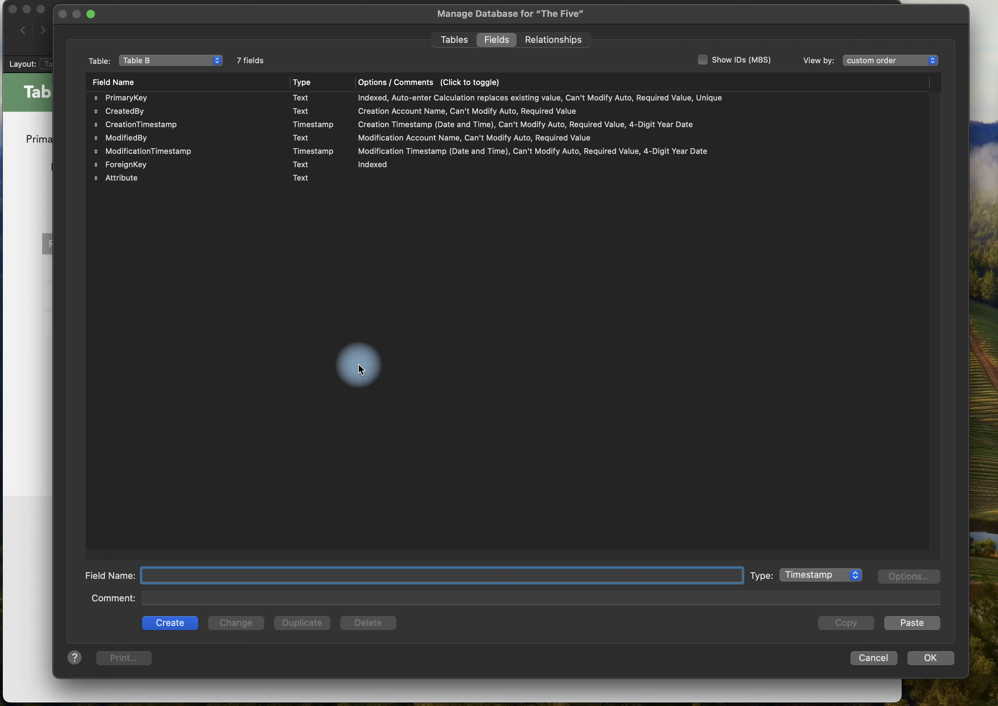
left_click(335, 285)
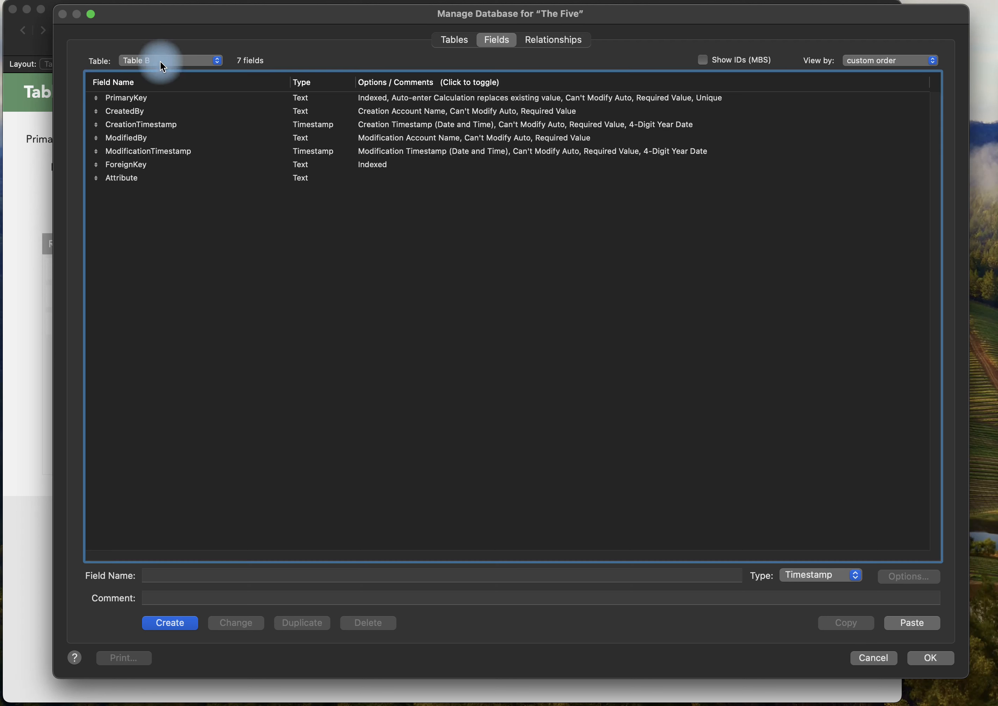
Review Table B's CreatedBy field in the field definitions and close the database definitions.
left_click(168, 61)
left_click(167, 61)
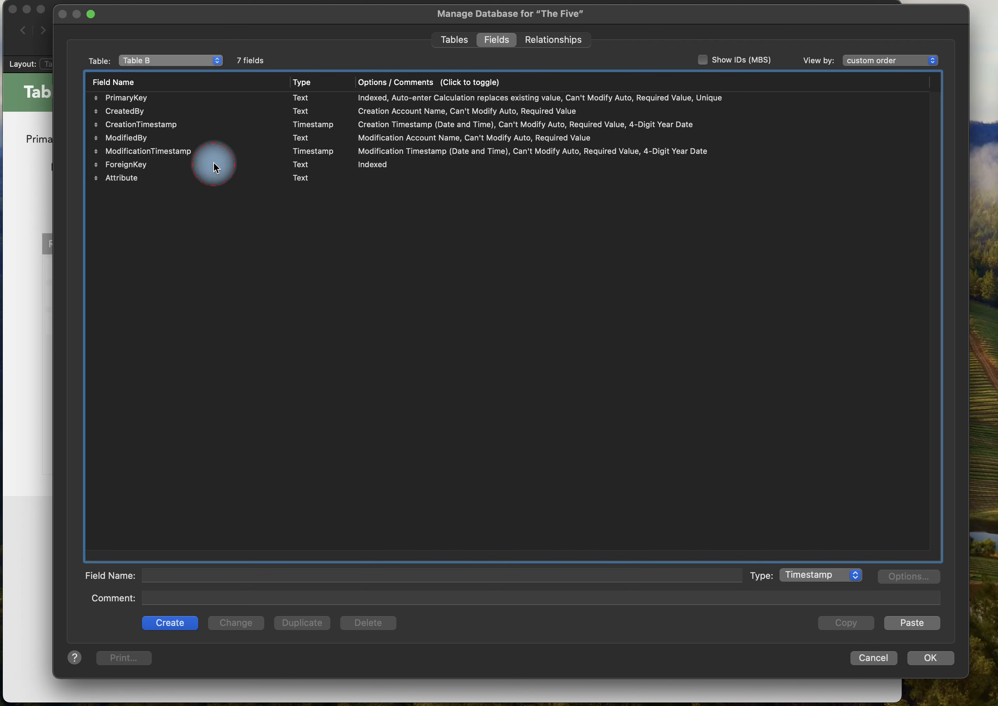
left_click(173, 111)
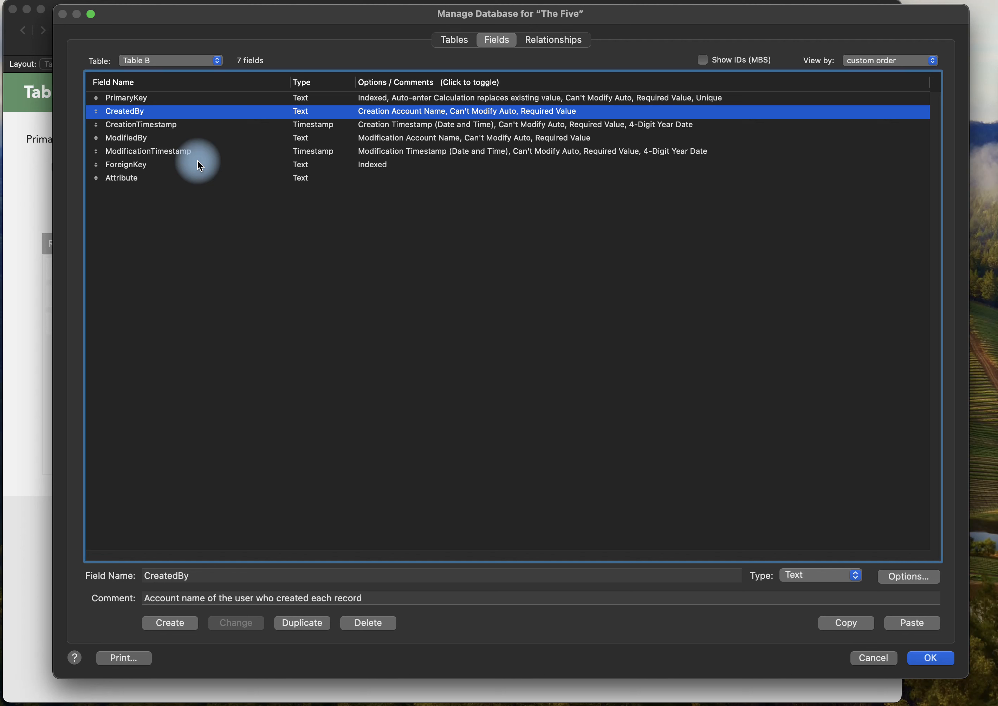
key("Return")
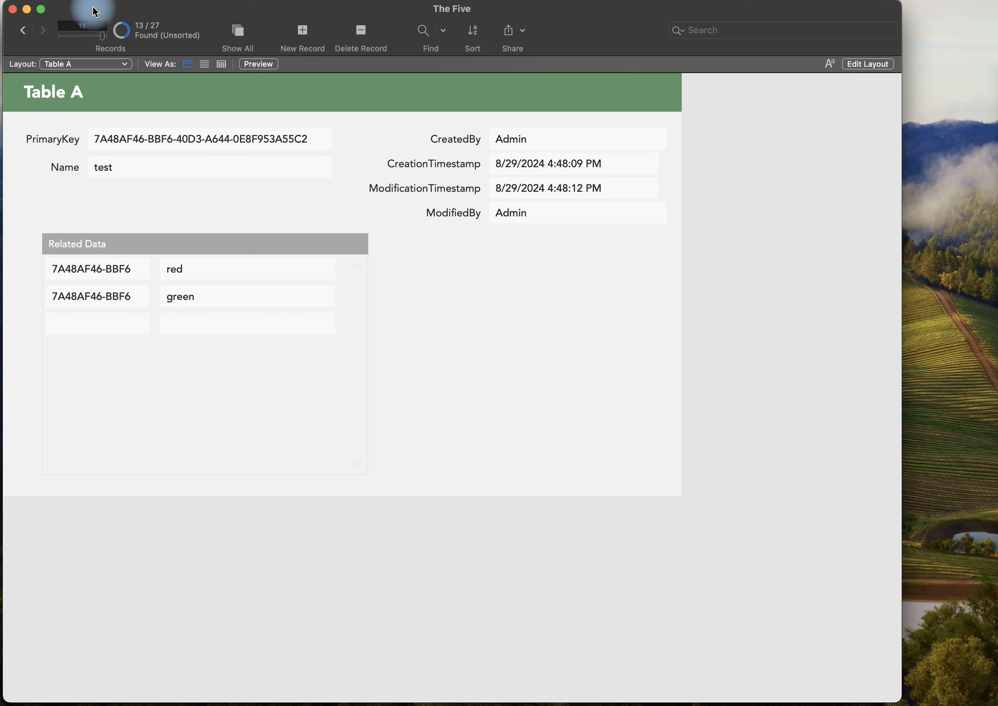
Switch to the Table B layout and choose import test 2.fmp12 as the source file for a record import.
left_click_drag(92, 7, 92, 8)
left_click(86, 67)
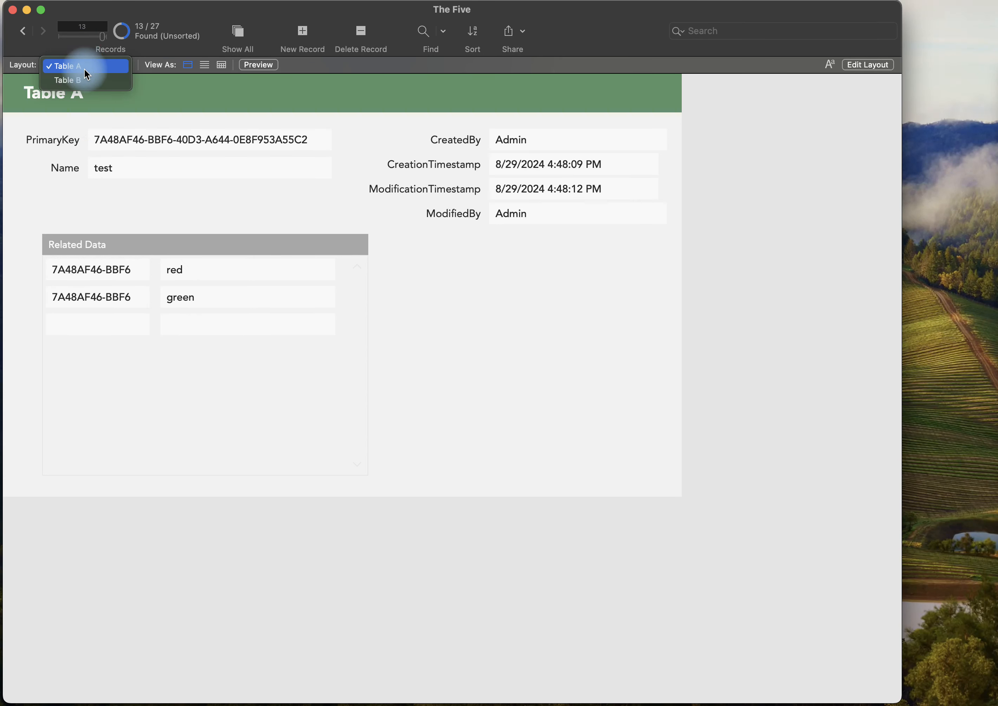
left_click(84, 82)
left_click(0, 0)
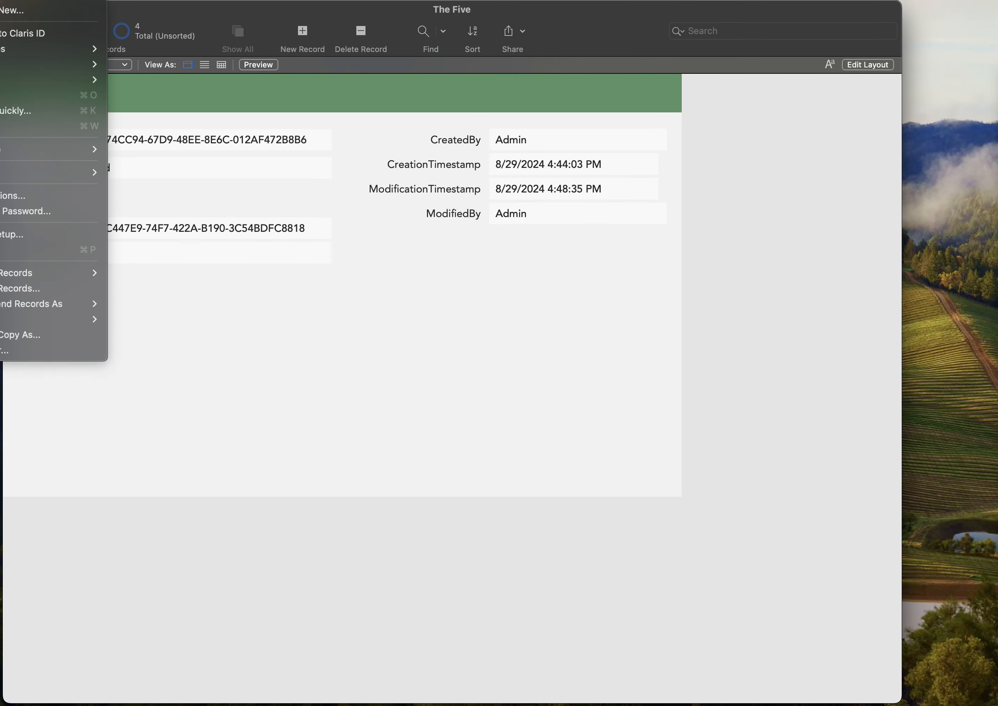
mouse_move(30, 278)
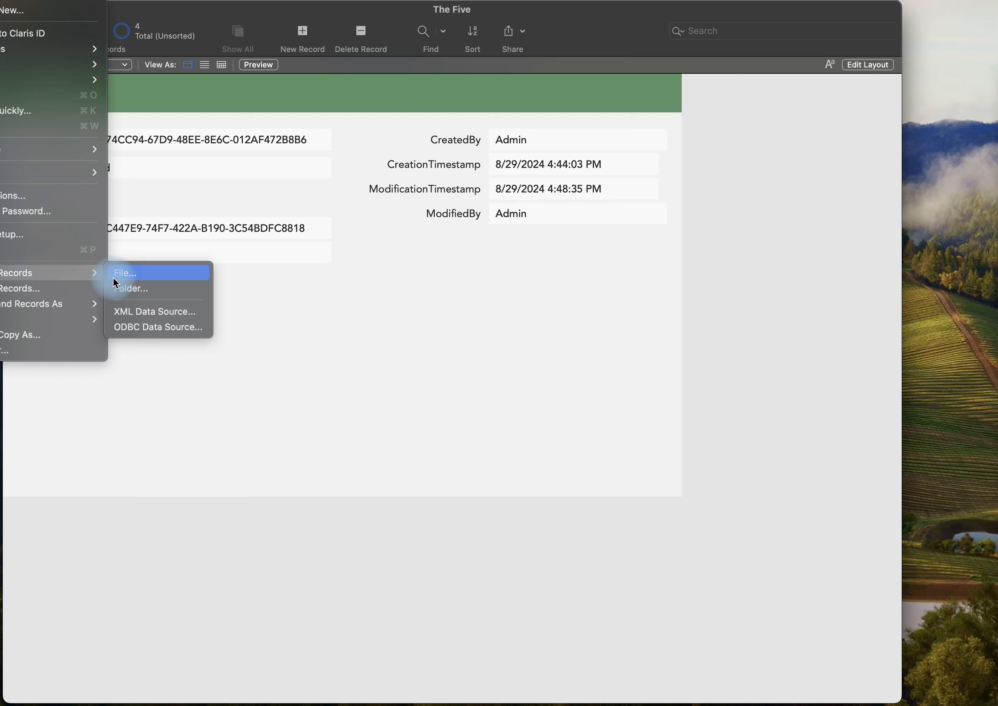
left_click(123, 274)
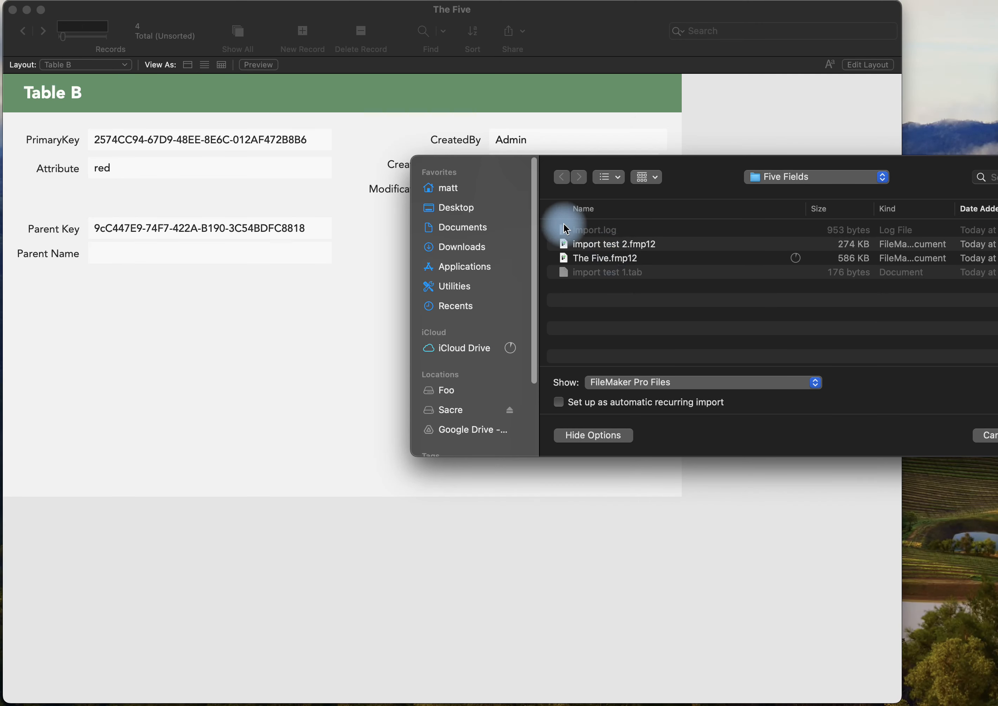
left_click(608, 259)
double_click(607, 245)
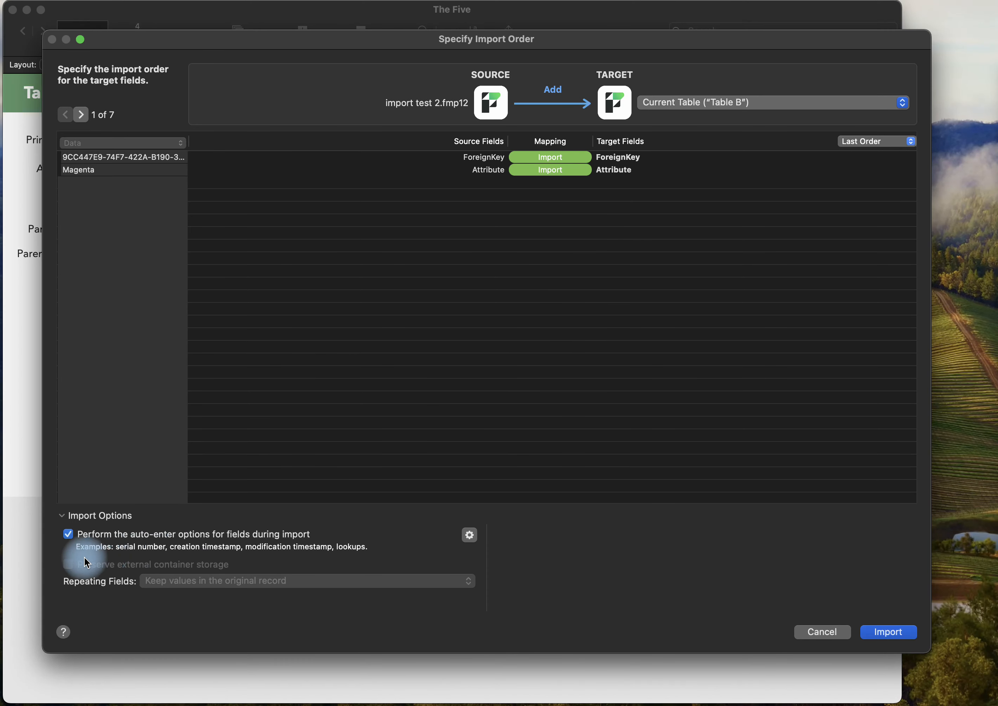
Import the ForeignKey and Attribute data into Table B without performing auto-enter options, and dismiss the import summary.
left_click(68, 534)
mouse_move(695, 173)
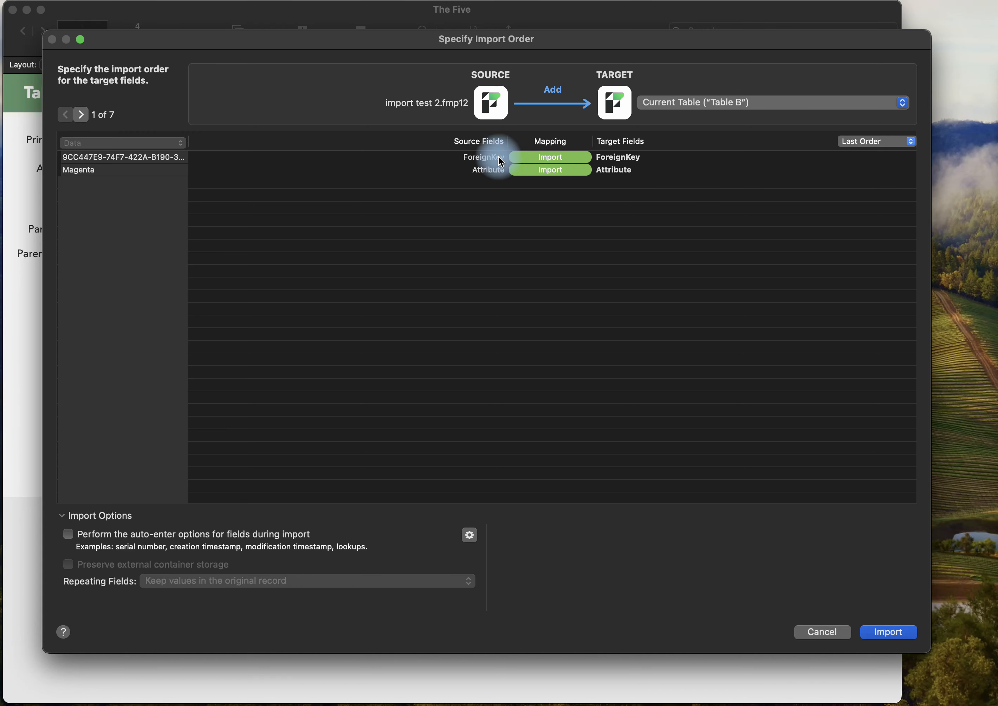
left_click(897, 631)
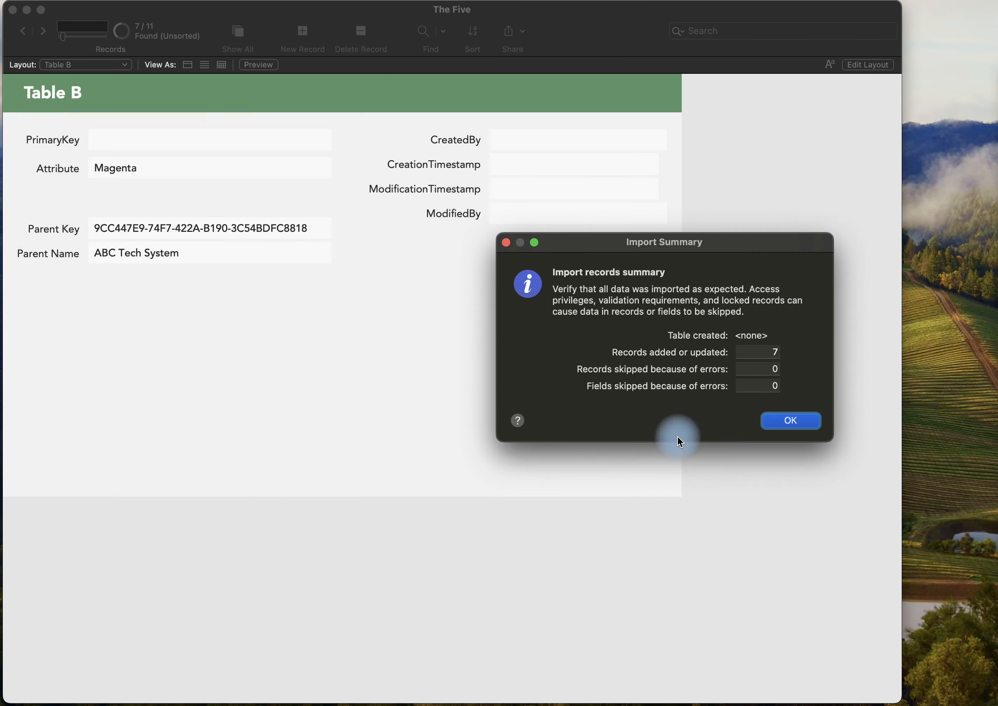
left_click(791, 421)
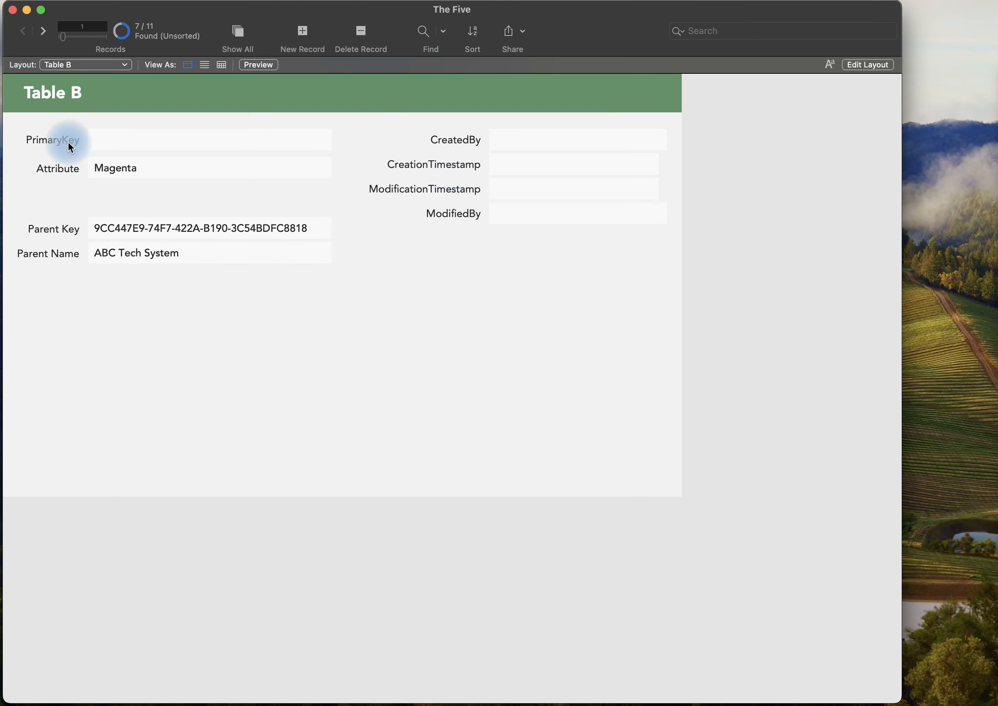
Try to append "asd" to the Attribute value of the imported Magenta record and commit the record.
left_click(172, 171)
type("asd")
left_click(200, 187)
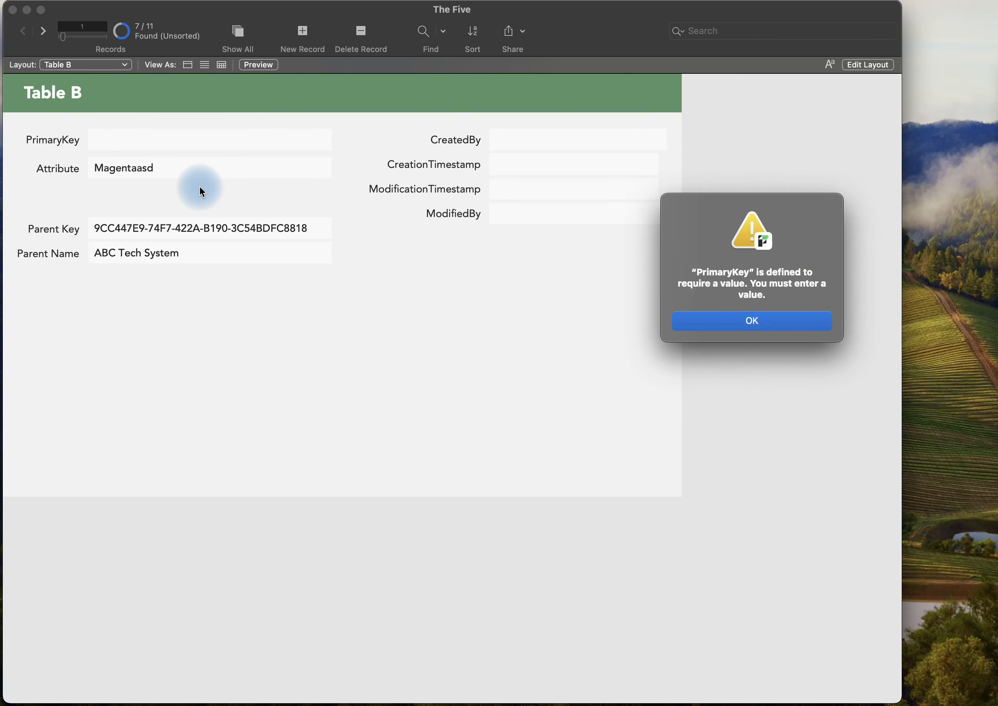
key("Return")
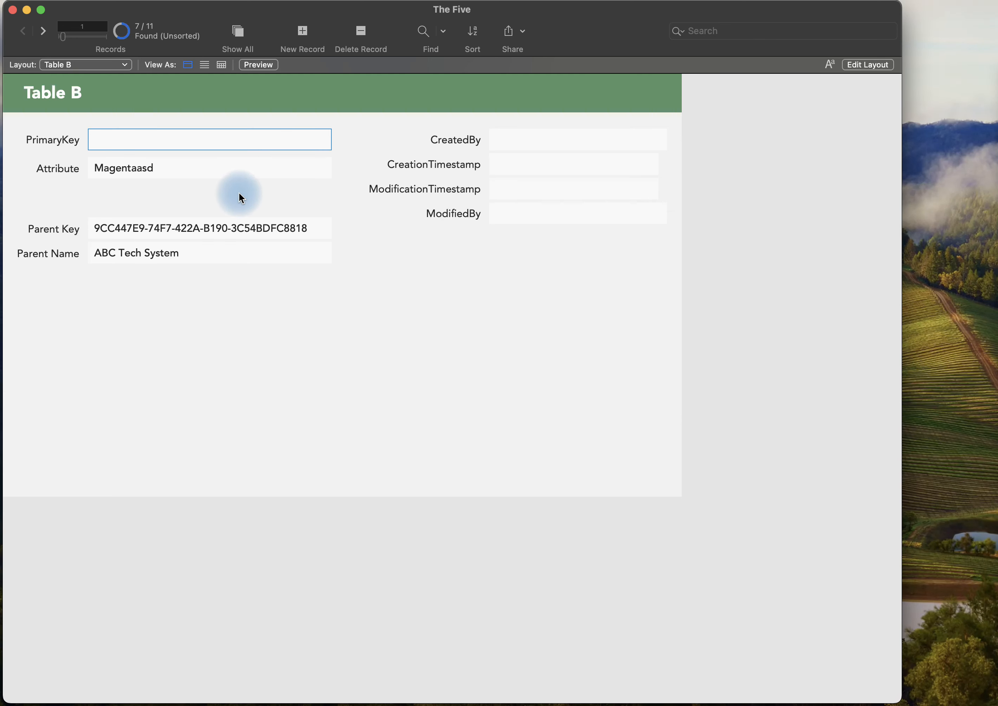
left_click(242, 197)
key("Return")
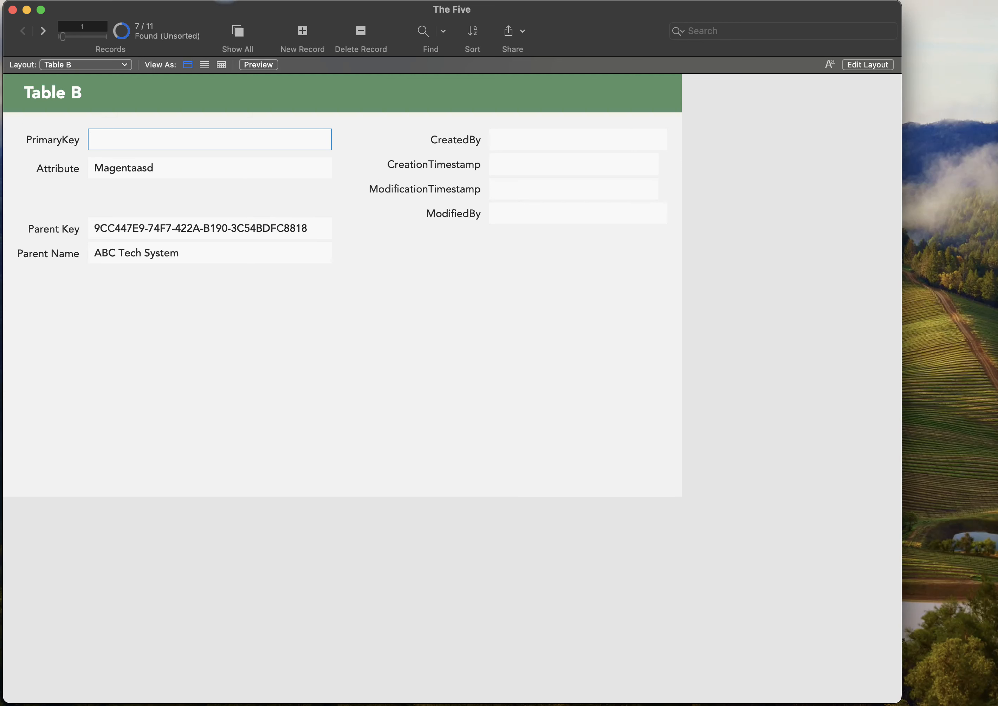
Revert the uncommitted Attribute edit on the imported Magenta record.
left_click(154, 3)
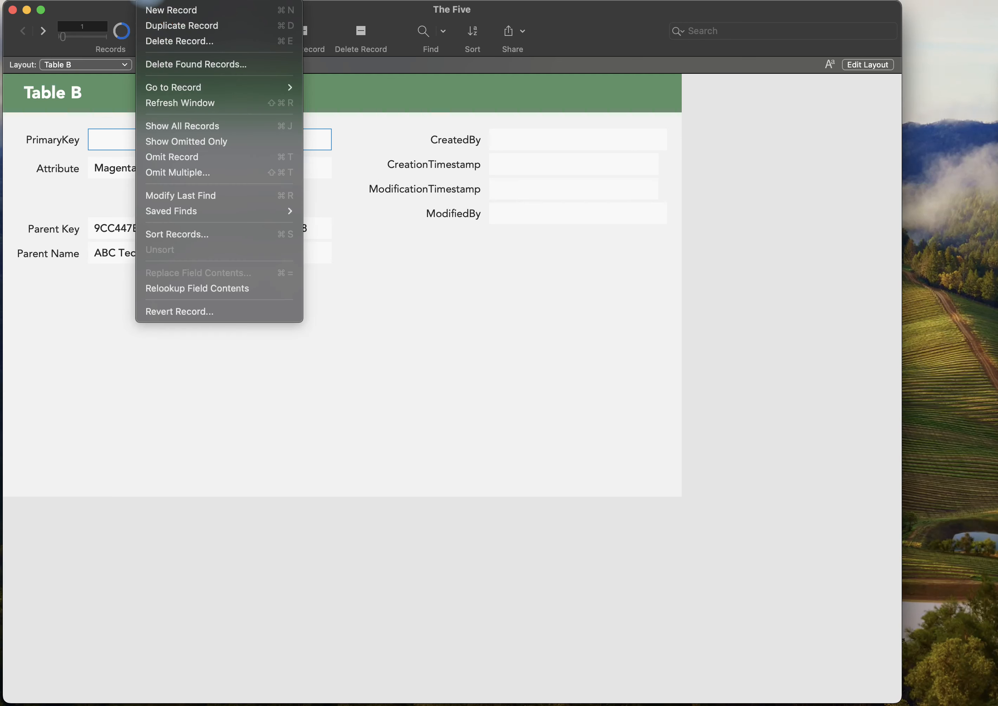
left_click(207, 311)
left_click(698, 311)
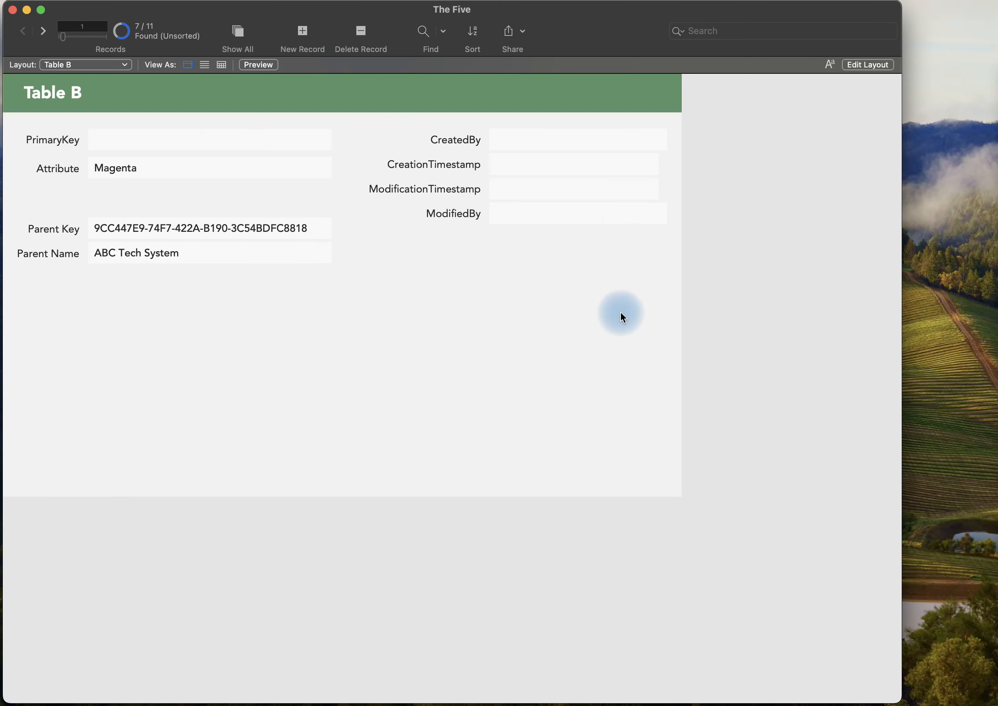
Examine Table B's key fields and its creation and modification fields in the database definitions.
key("super+shift+d")
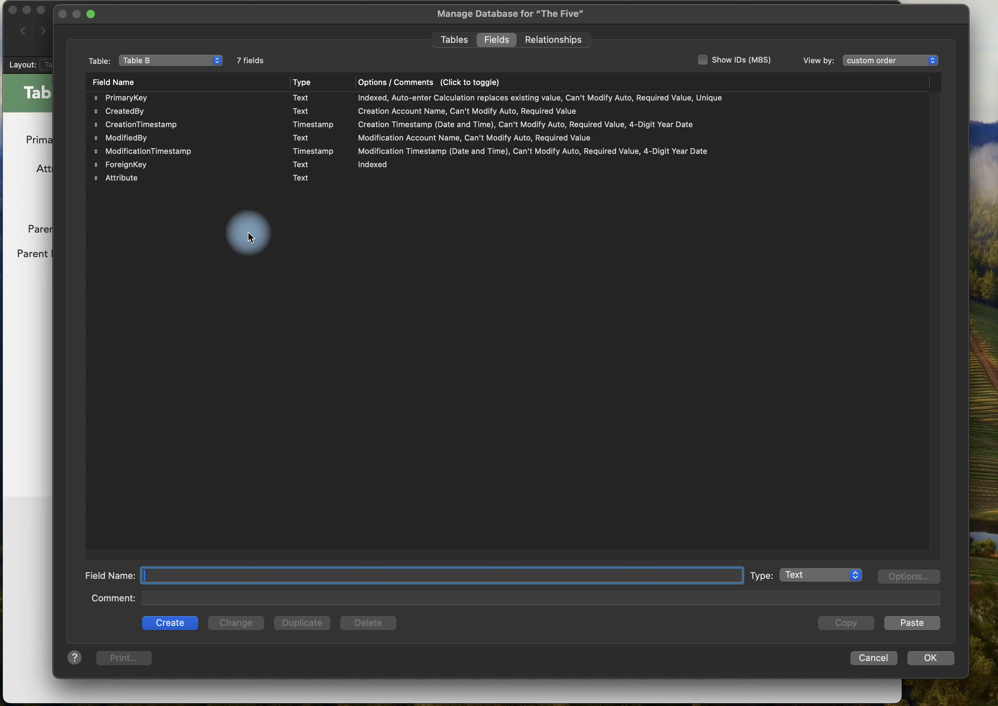
left_click(150, 98)
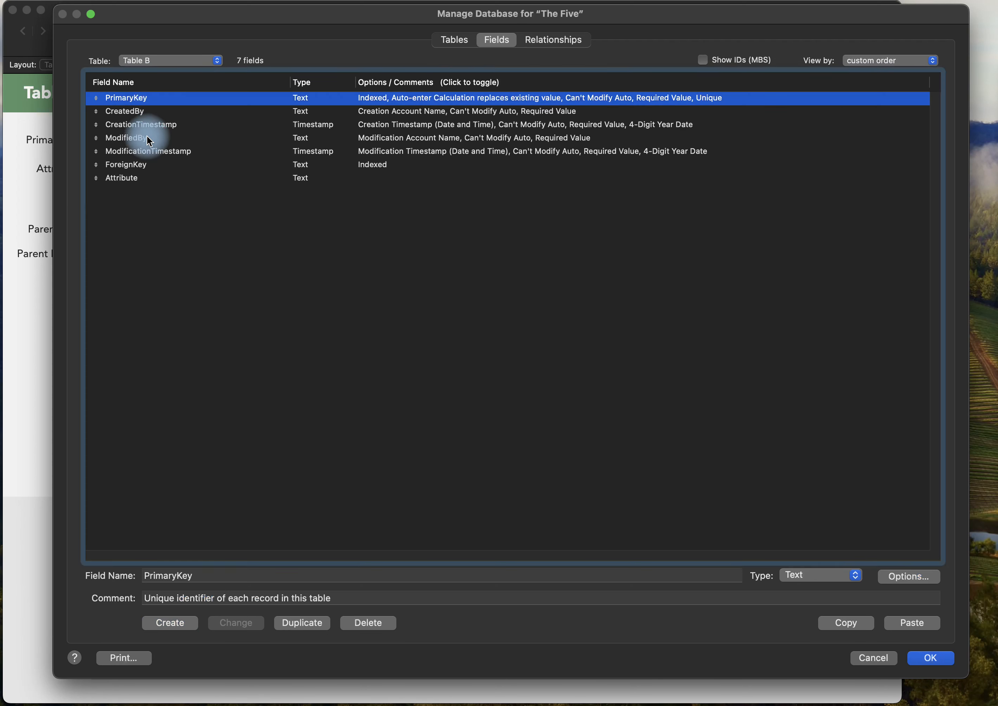
left_click(143, 165, "shift")
left_click(169, 188)
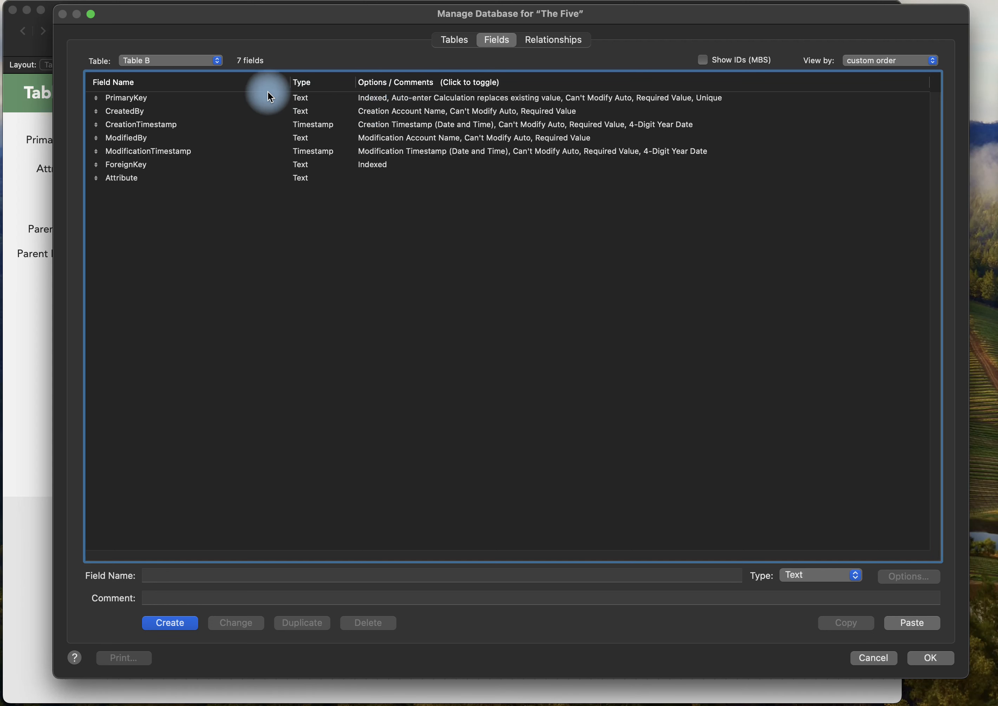
left_click(185, 111)
left_click(178, 151, "shift")
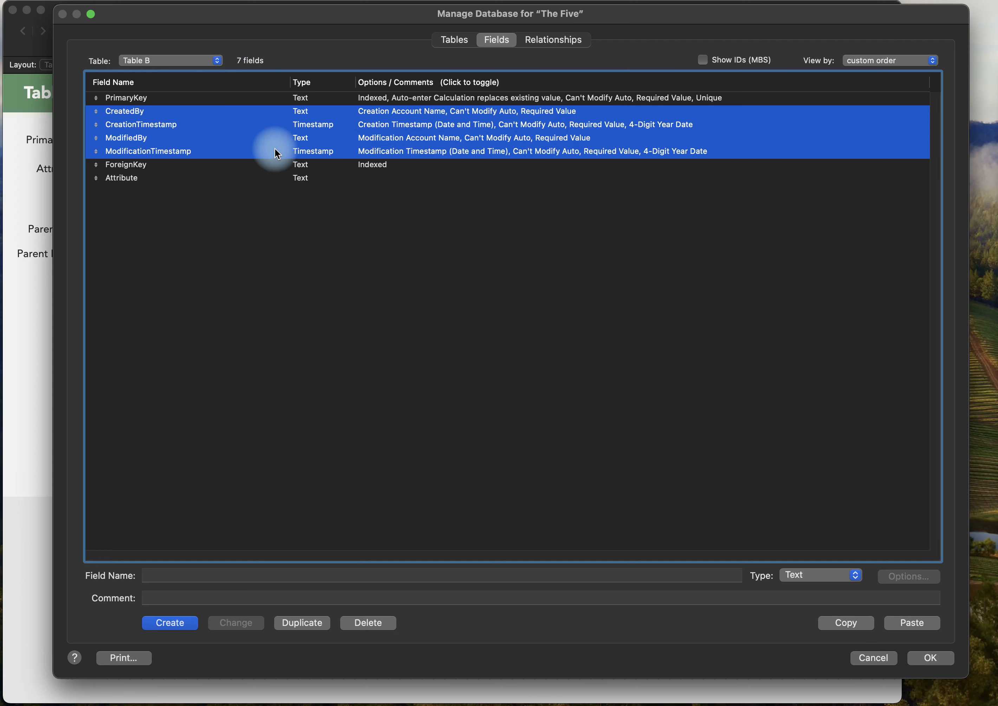
left_click(337, 197)
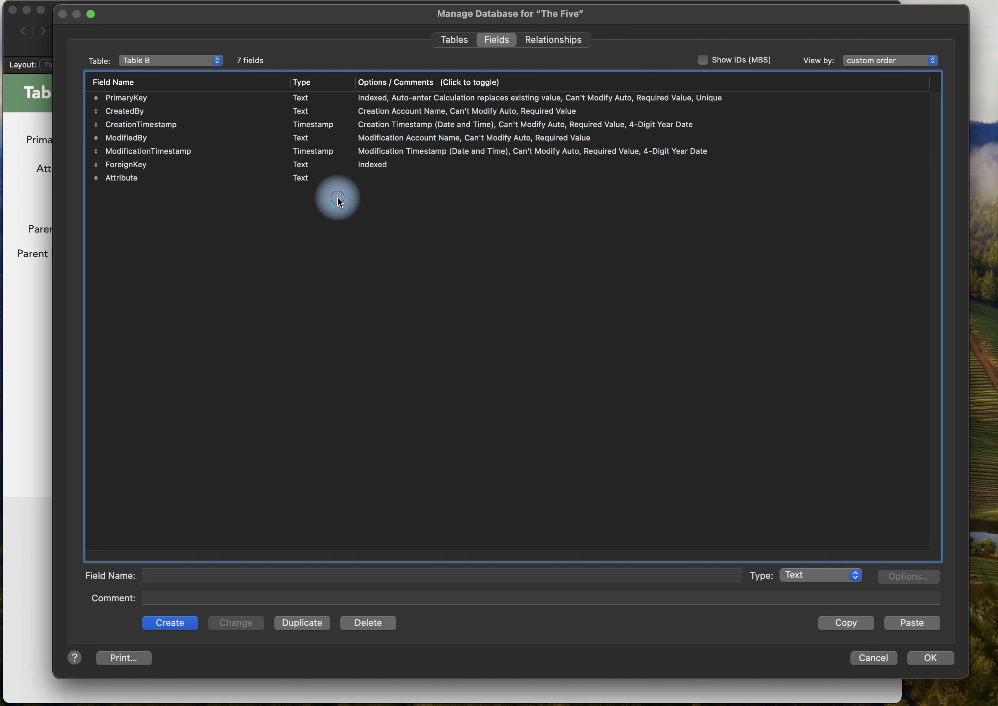
Remove the Not empty validation from Table B's CreatedBy and CreationTimestamp fields, and discard all changes to the database definitions.
double_click(370, 115)
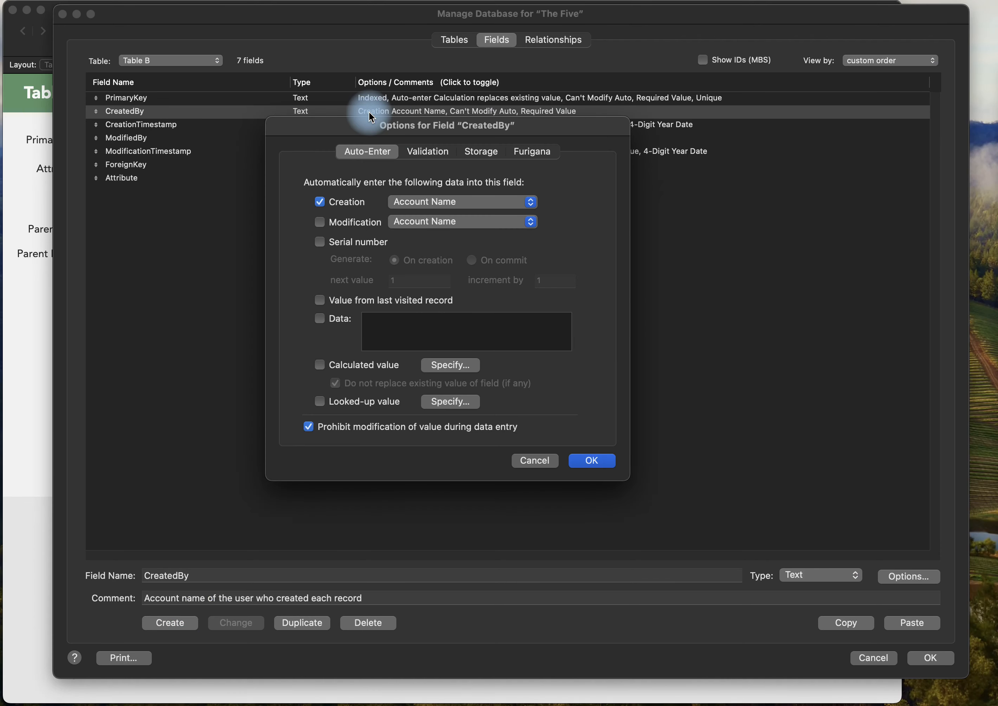
left_click(438, 155)
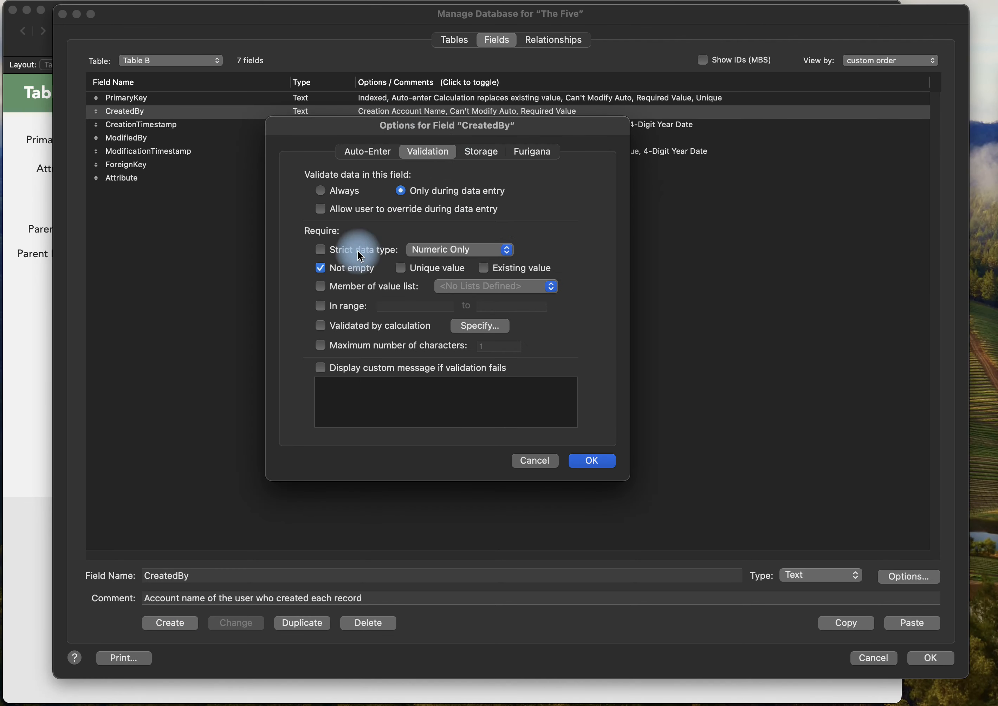
left_click(349, 270)
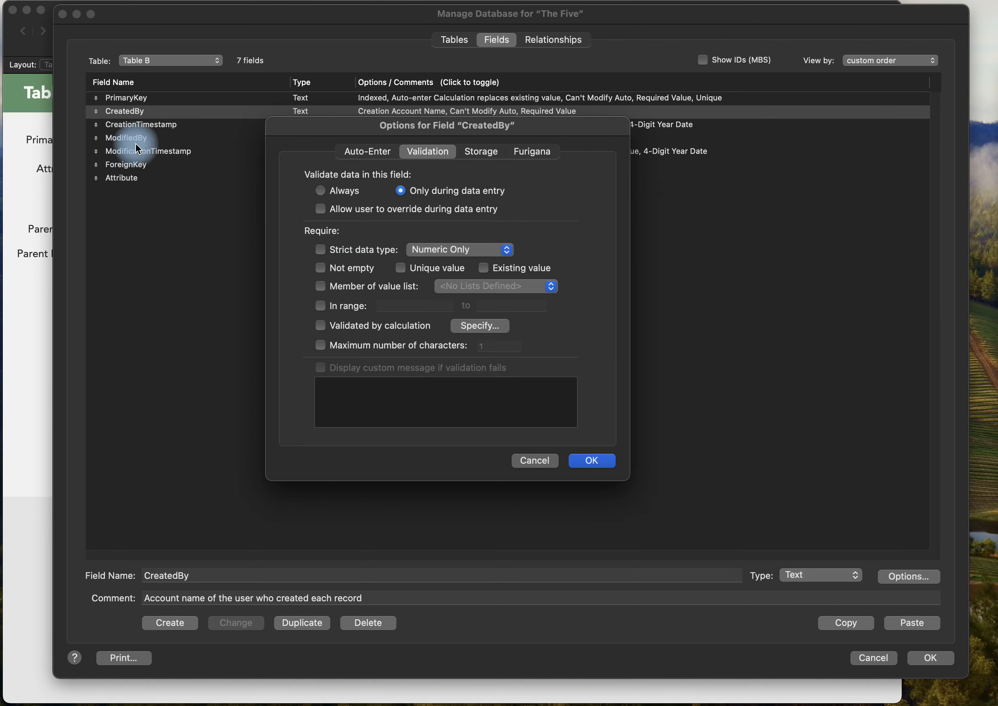
key("Return")
double_click(141, 125)
left_click(330, 268)
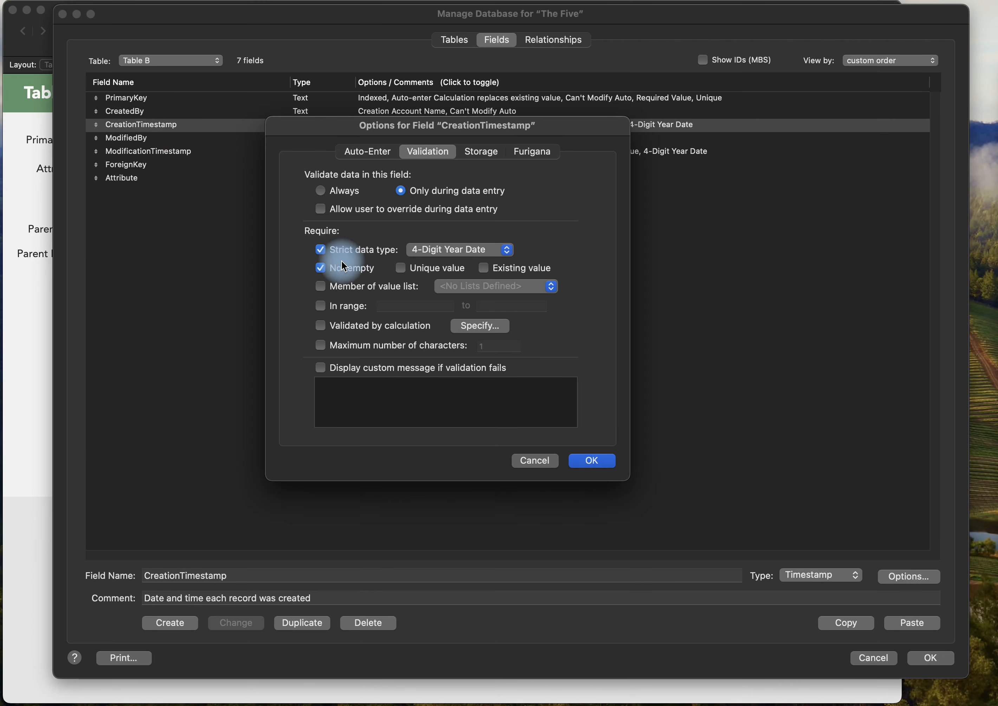
key("Return")
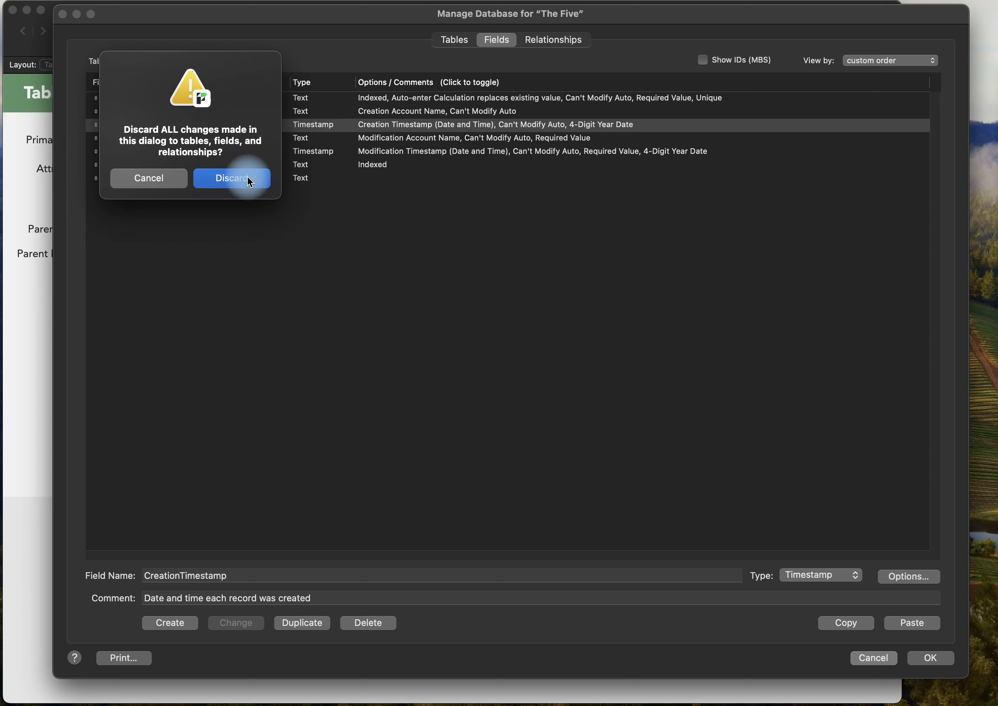
left_click(235, 177)
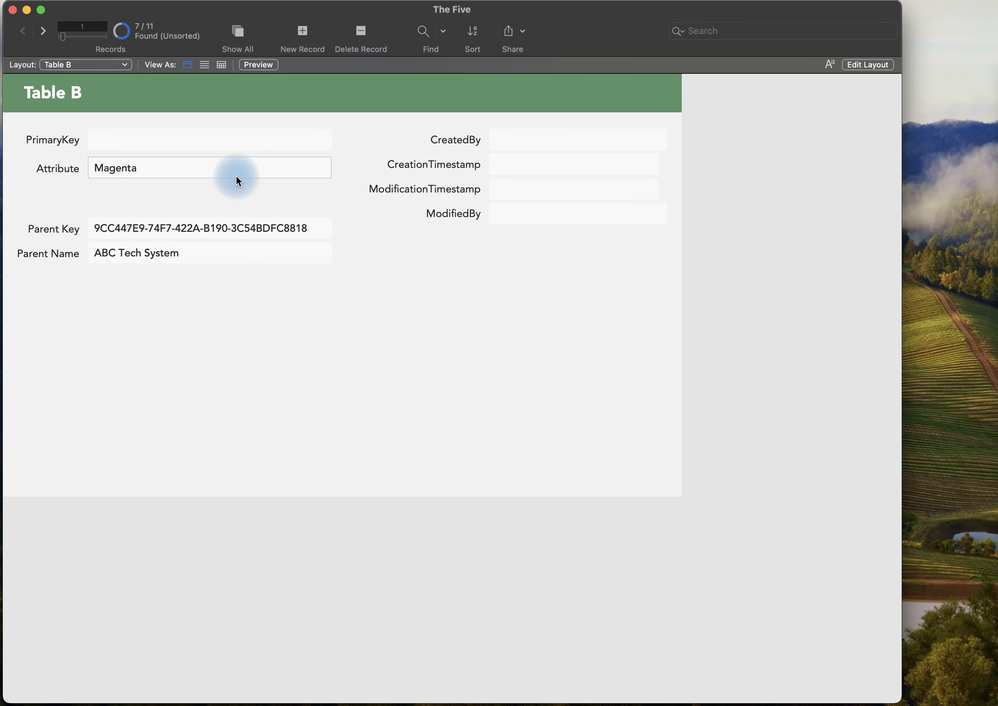
Switch back to the Table A layout showing the test record.
left_click(85, 64)
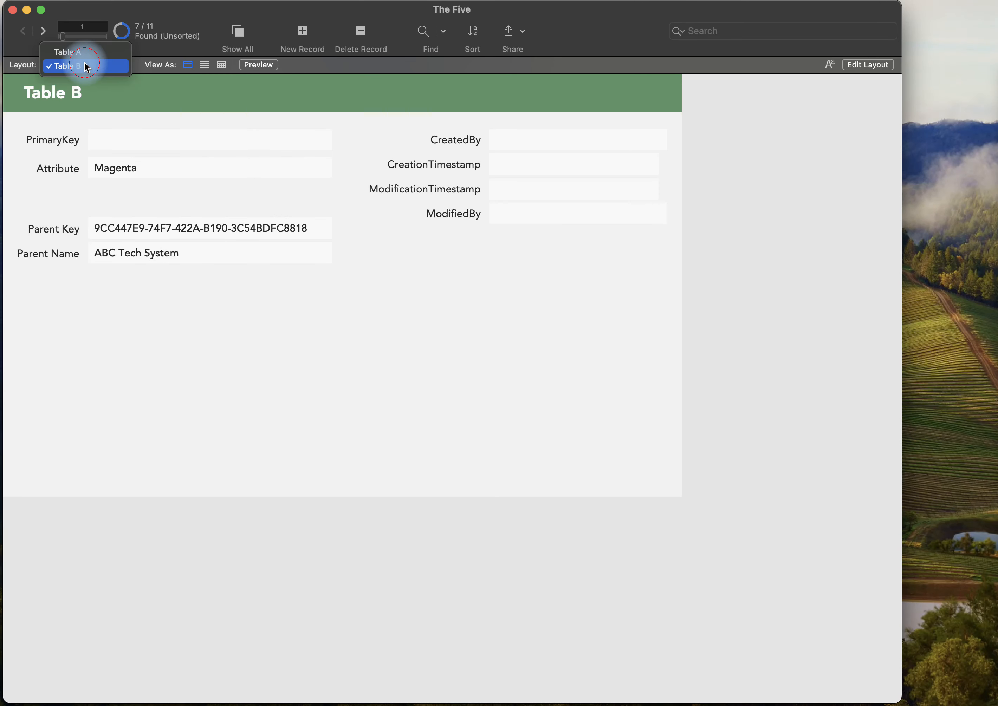
left_click(82, 52)
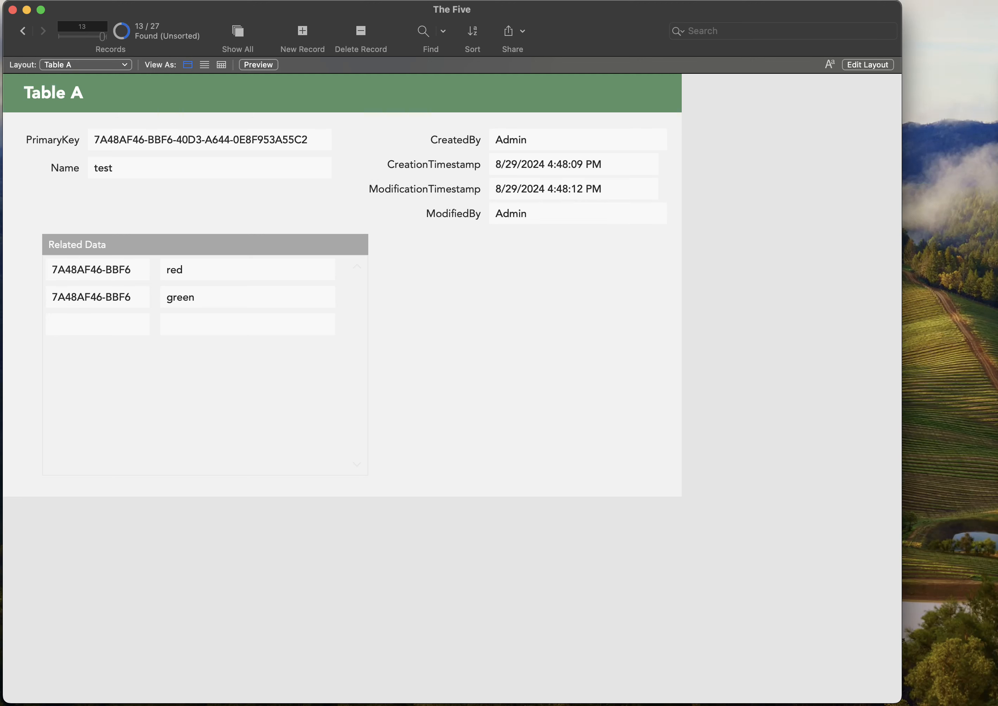
left_click(632, 458)
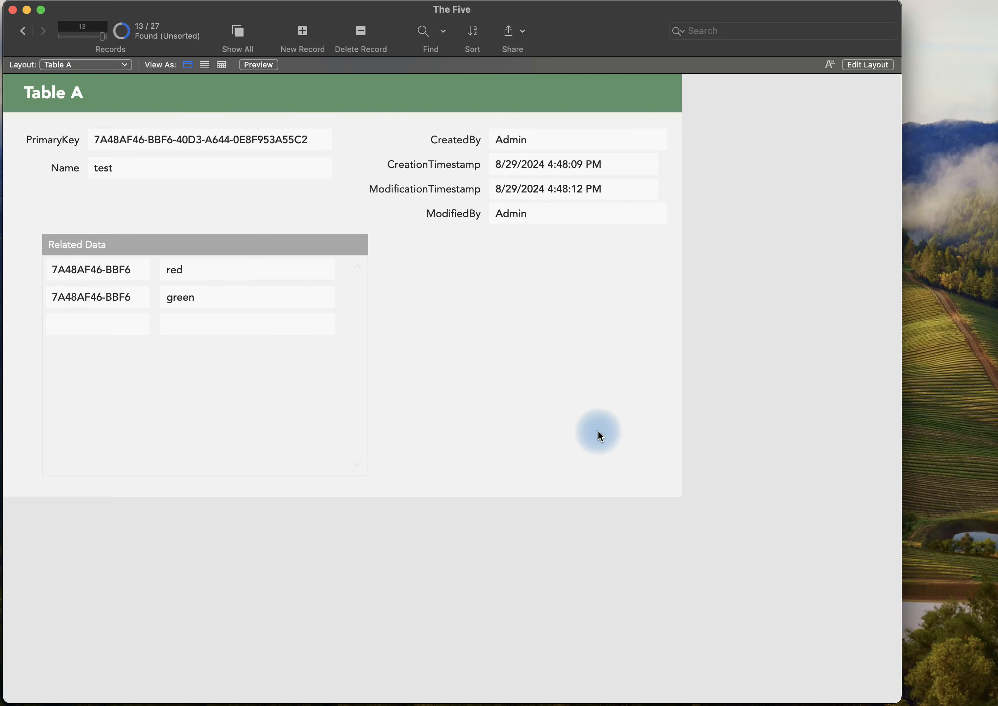
Run the Set Field Example script in the Script Debugger, stepping through every line to the Perform Find step.
key("super+shift+s")
left_click(257, 133)
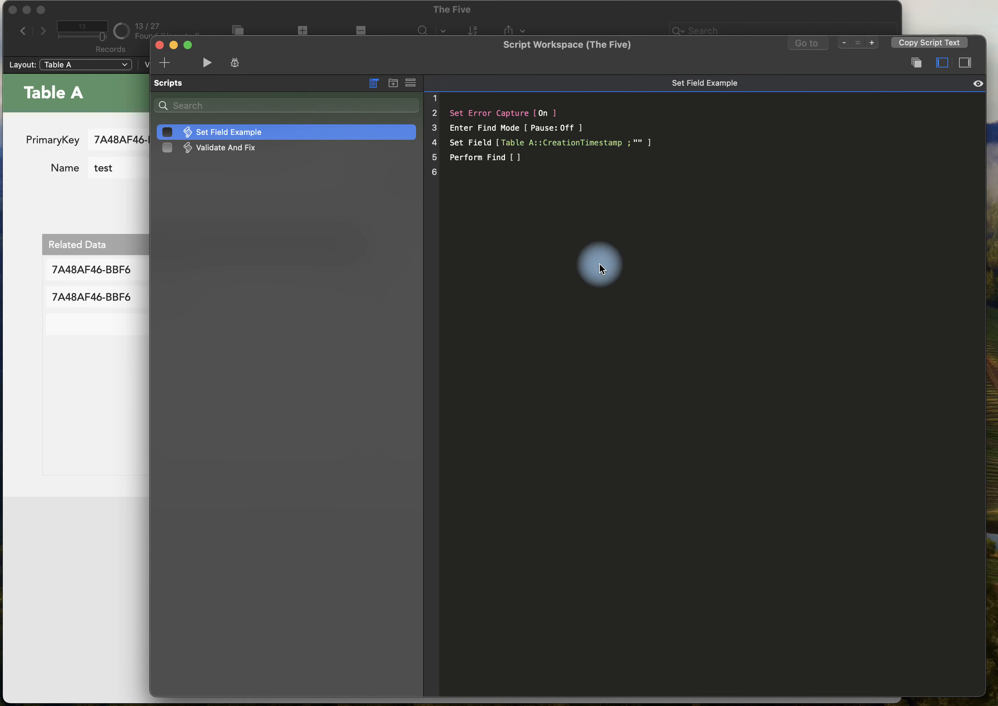
left_click(238, 64)
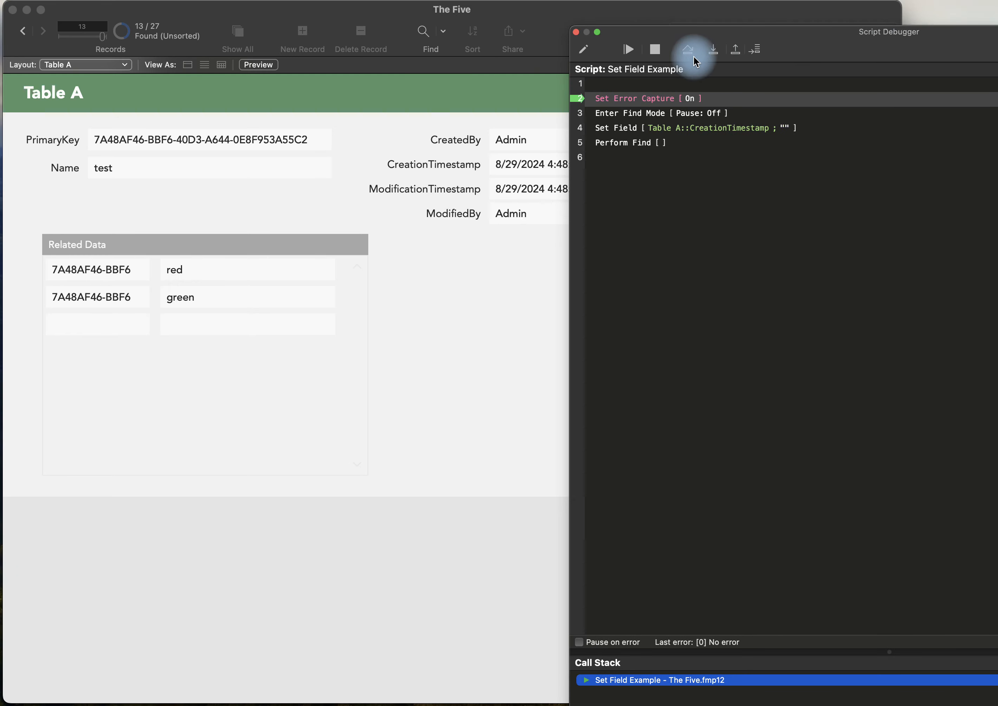
left_click(714, 50)
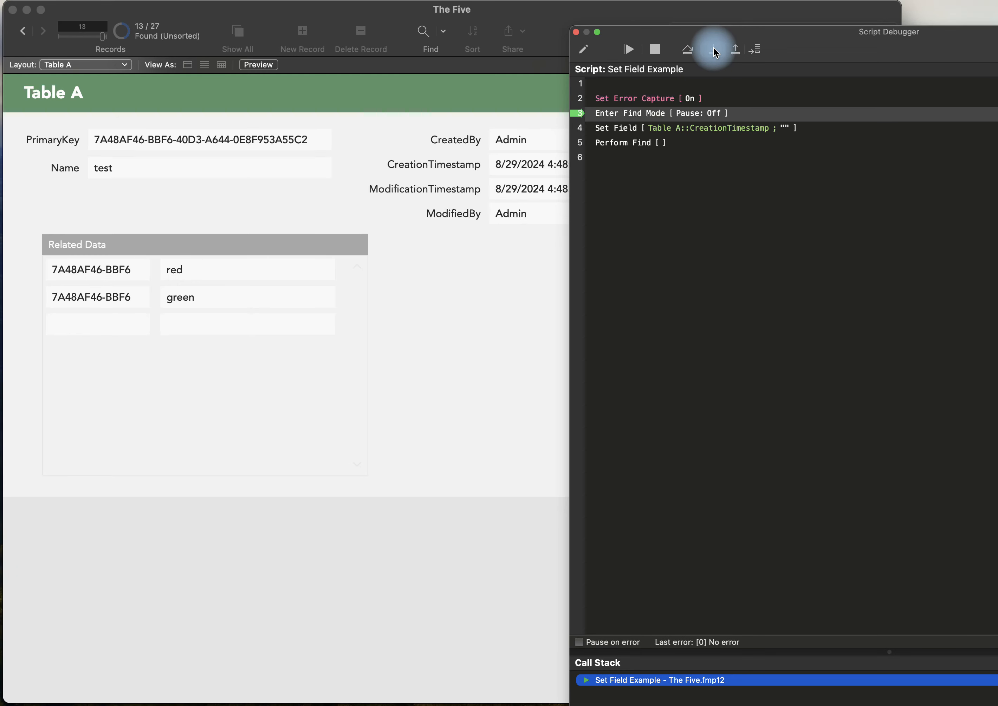
left_click(713, 50)
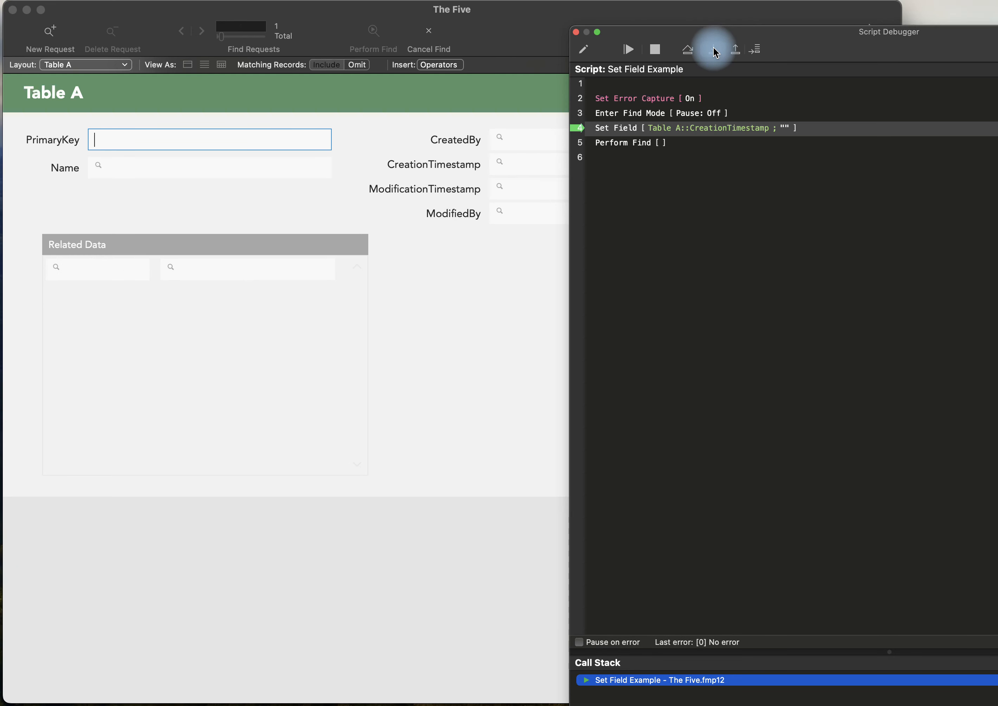
left_click(714, 50)
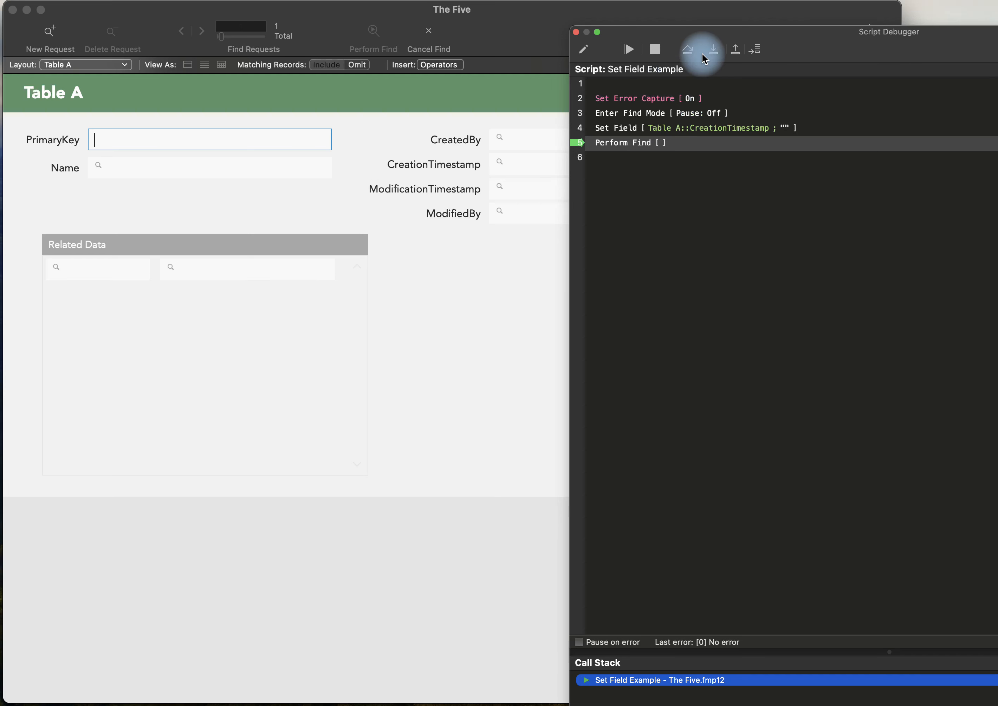
left_click(712, 50)
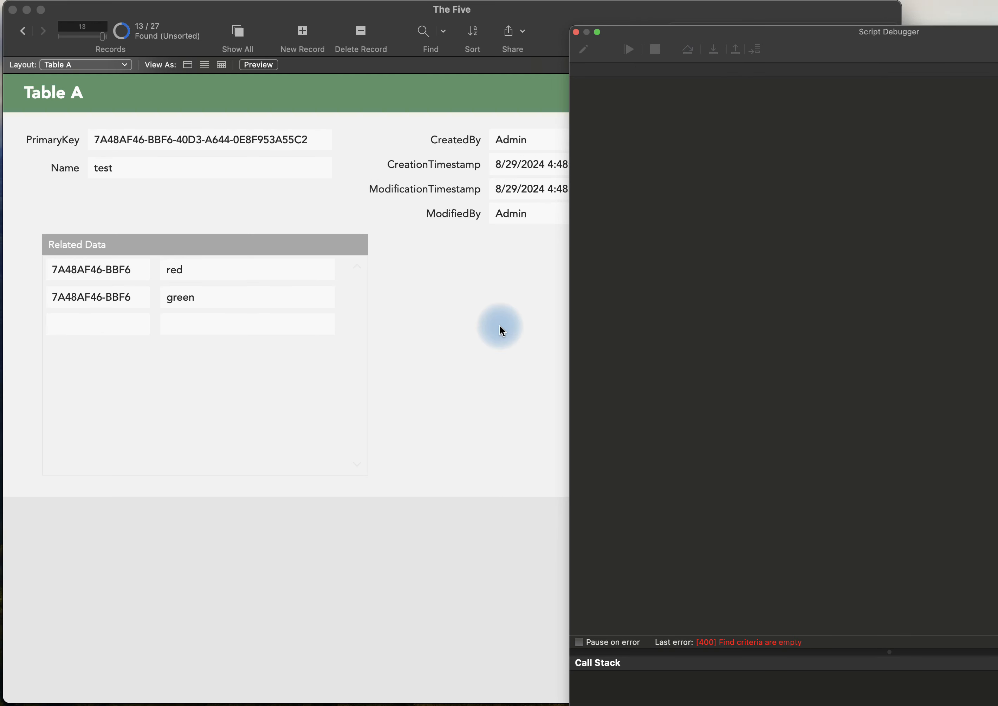
Reorder the Set Field Example script so Enter Find Mode comes after the Set Field step, and save the script.
key("super+shift+s")
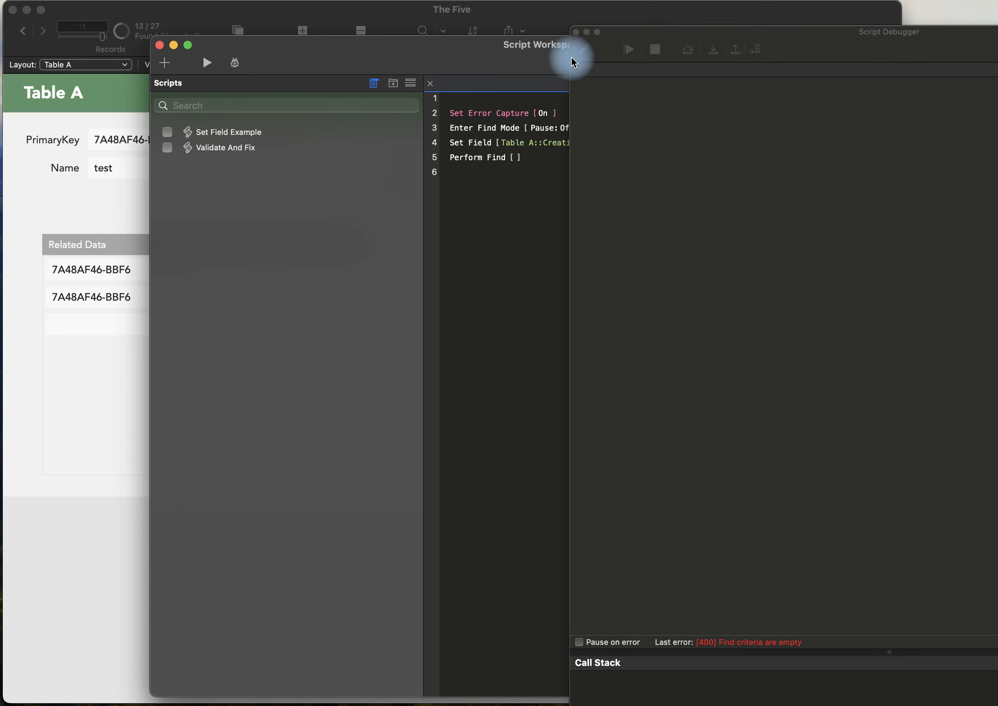
left_click(578, 34)
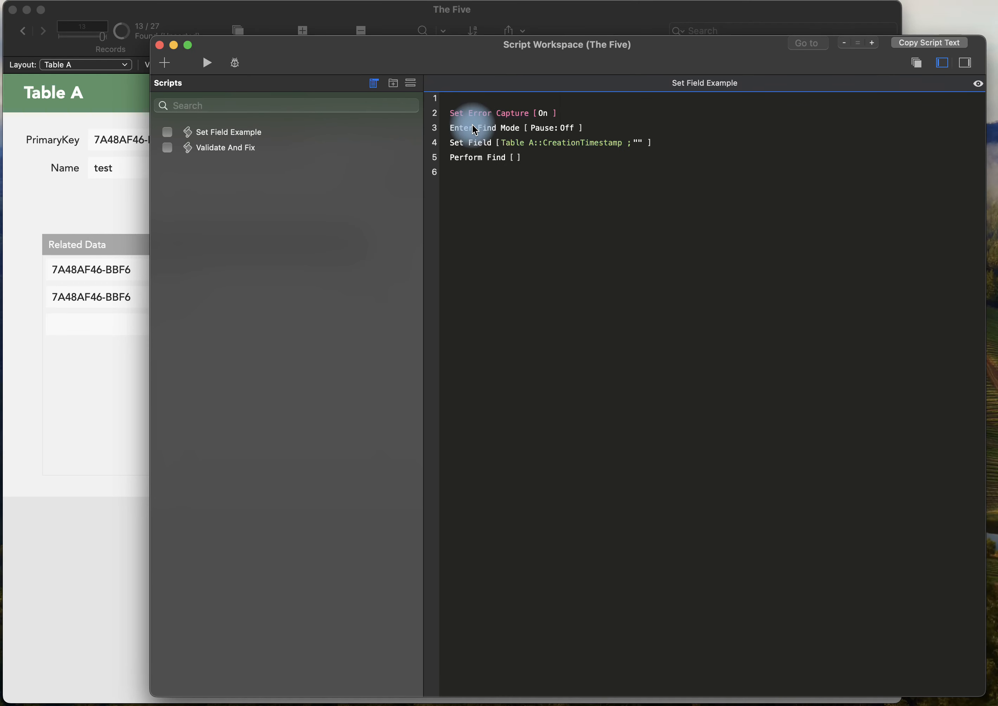
left_click(459, 129)
left_click_drag(468, 127, 528, 175)
key("super+s")
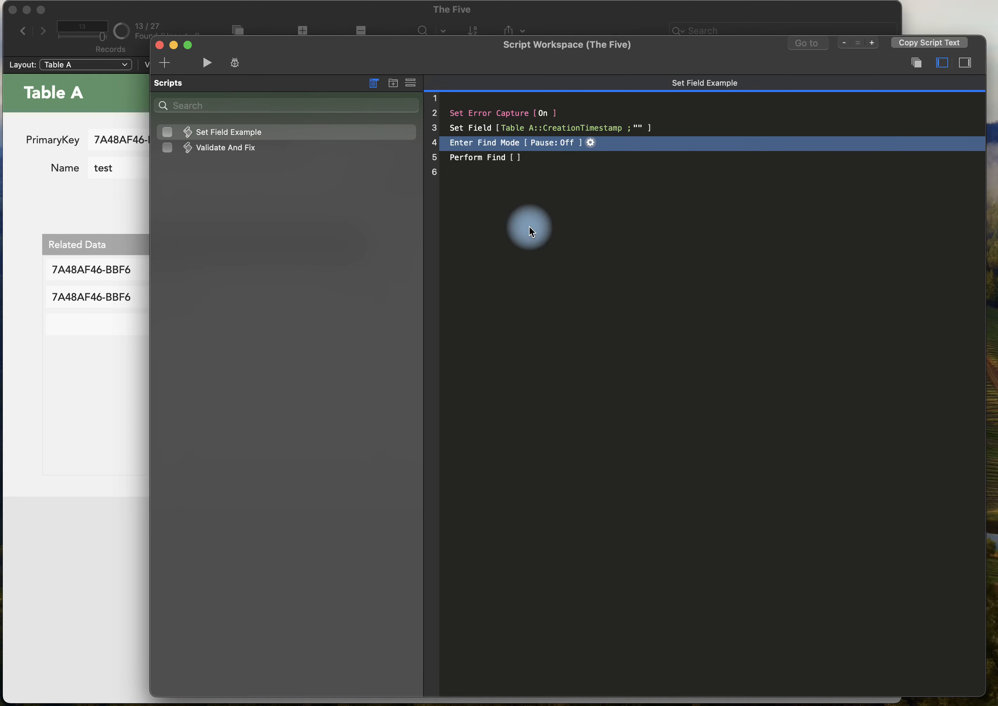
Debug the reordered Set Field Example script line by line with the record's timestamps in view, and close the debugger.
left_click_drag(415, 54, 688, 65)
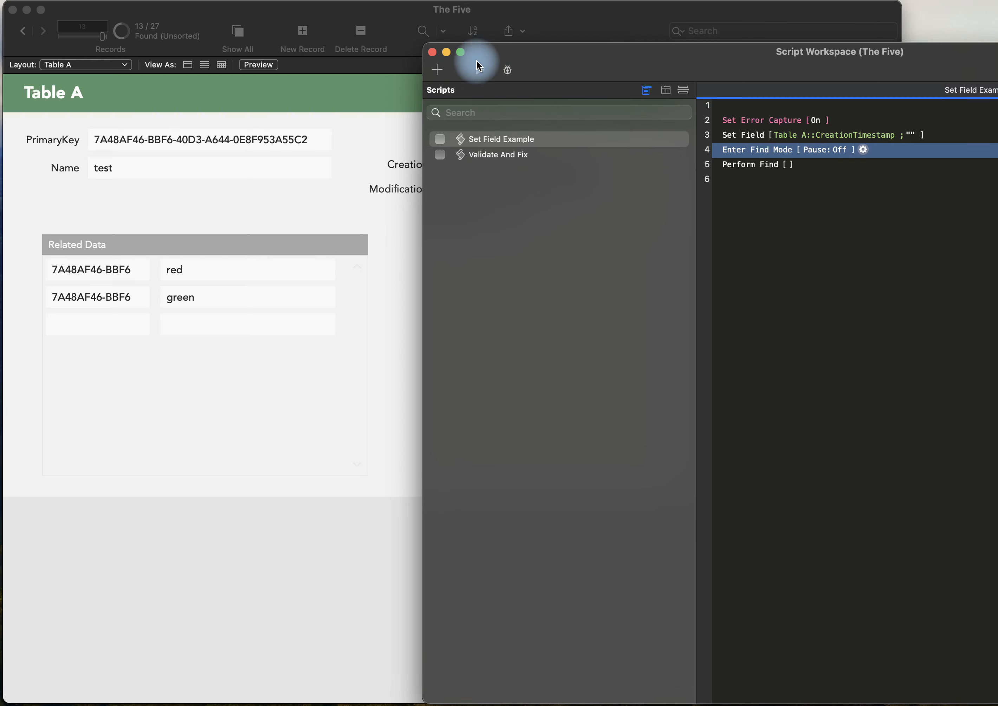
left_click_drag(585, 67, 776, 75)
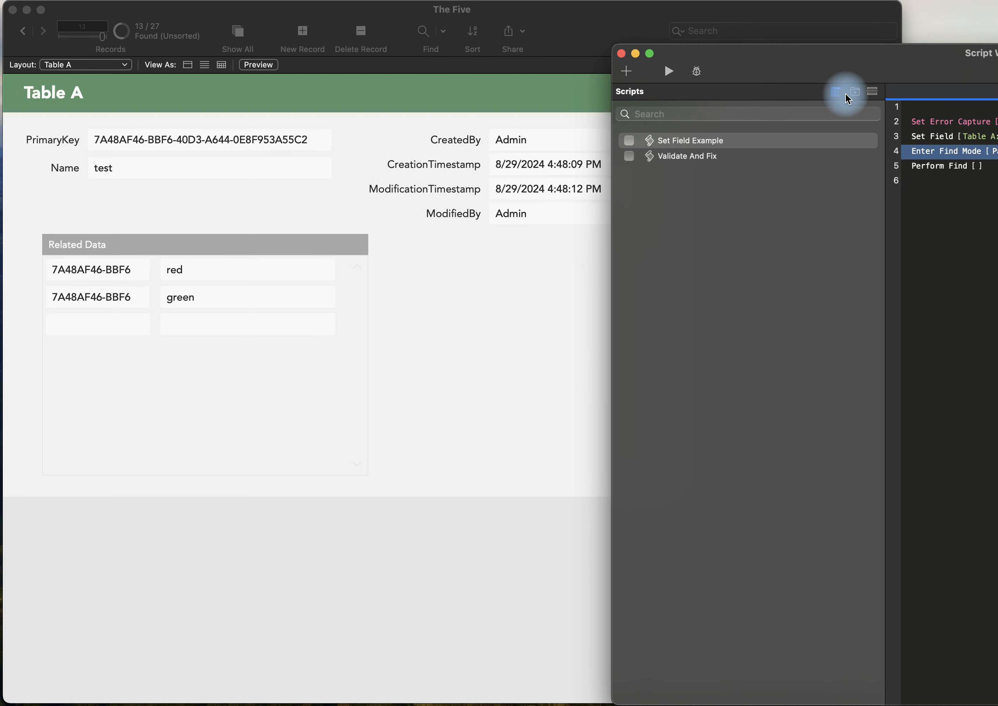
left_click(697, 72)
left_click_drag(711, 58, 799, 135)
left_click(799, 133)
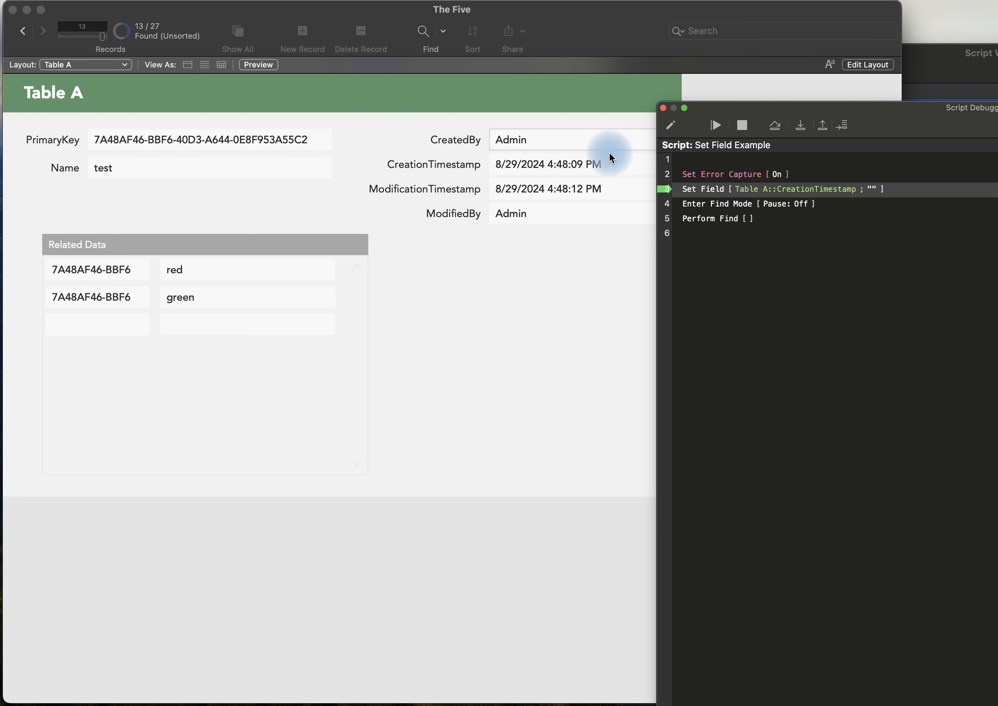
left_click(805, 133)
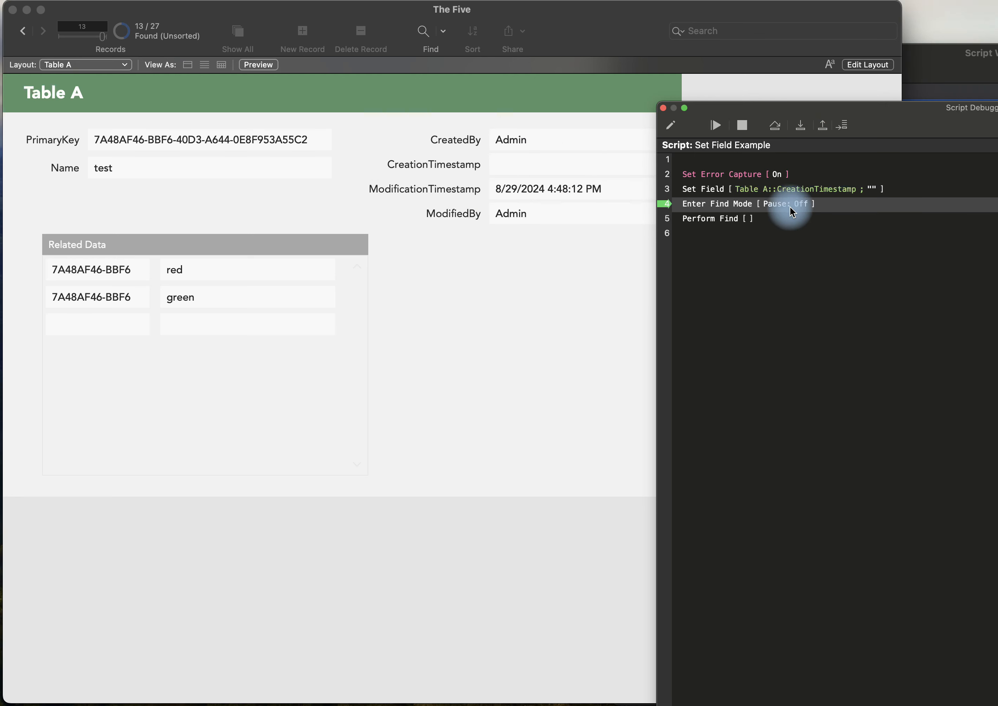
left_click(802, 126)
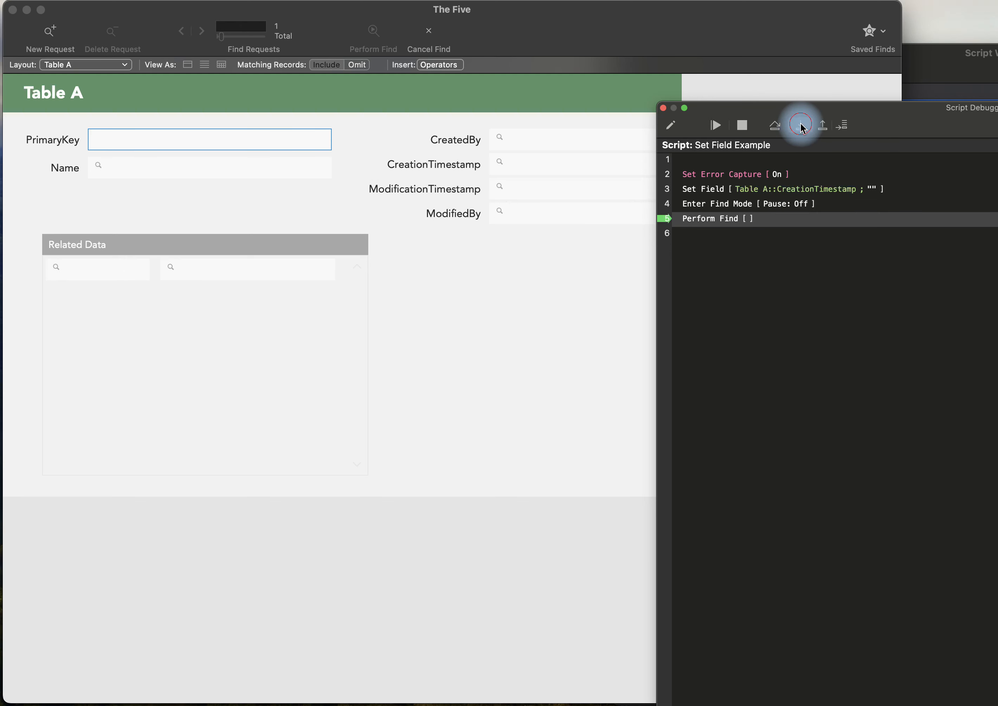
left_click(802, 127)
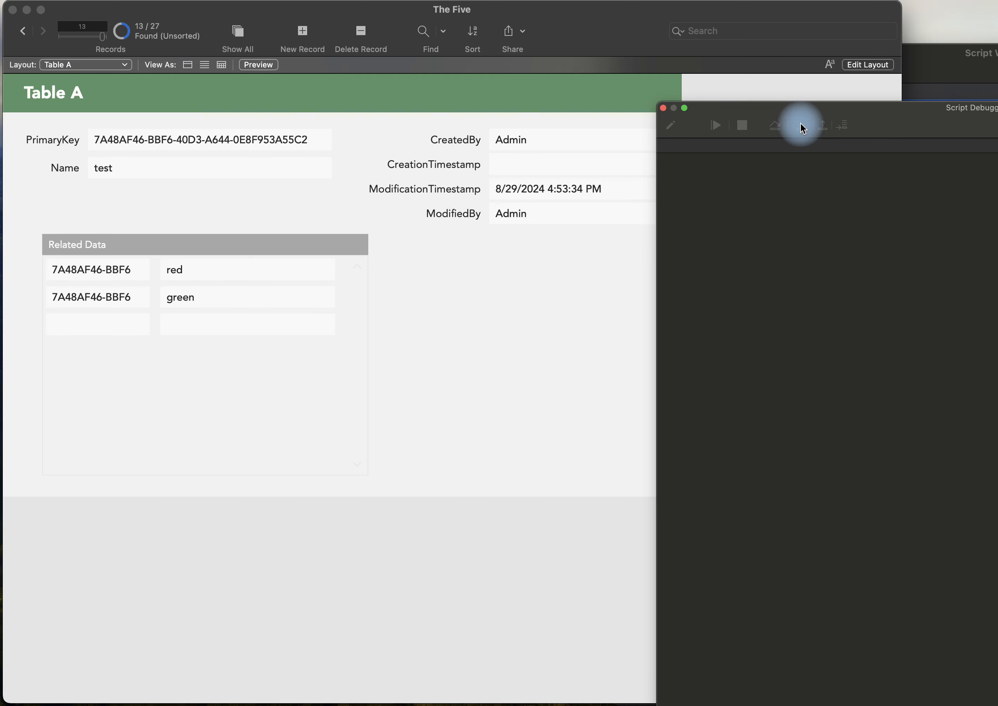
left_click(662, 108)
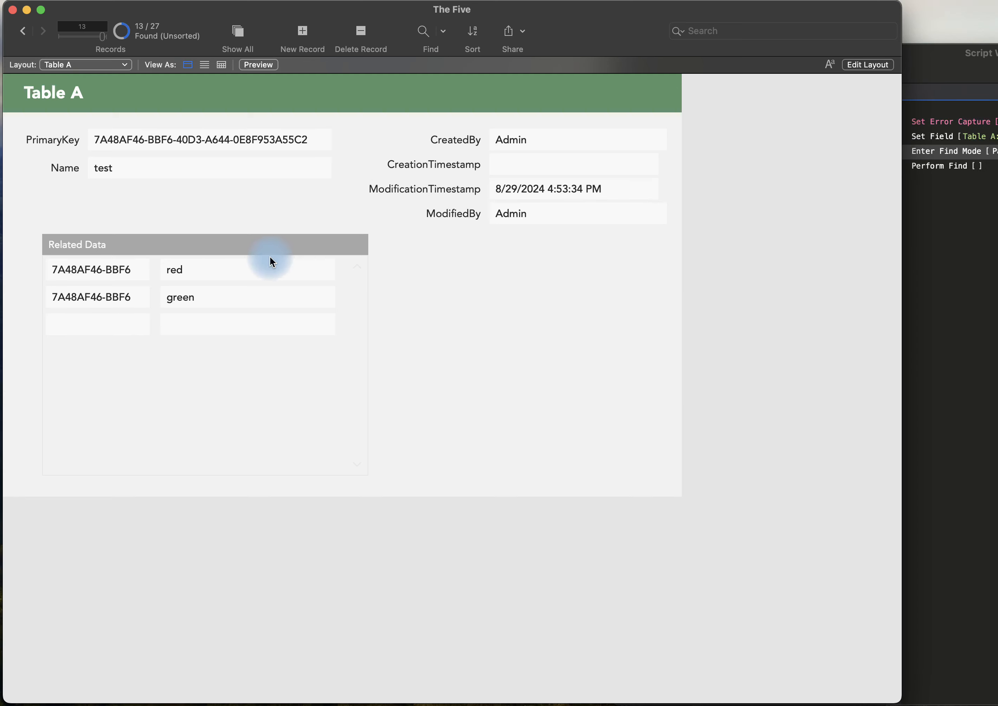
Require Not empty validation on Table A's CreationTimestamp field and save the database definitions.
key("super+shift+d")
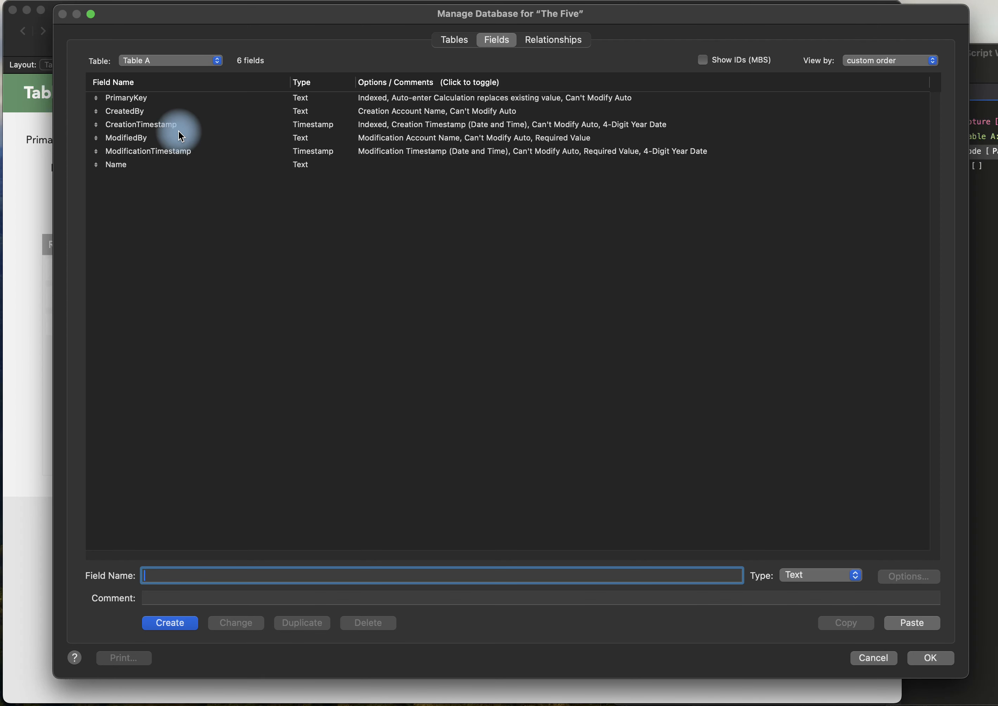
double_click(178, 126)
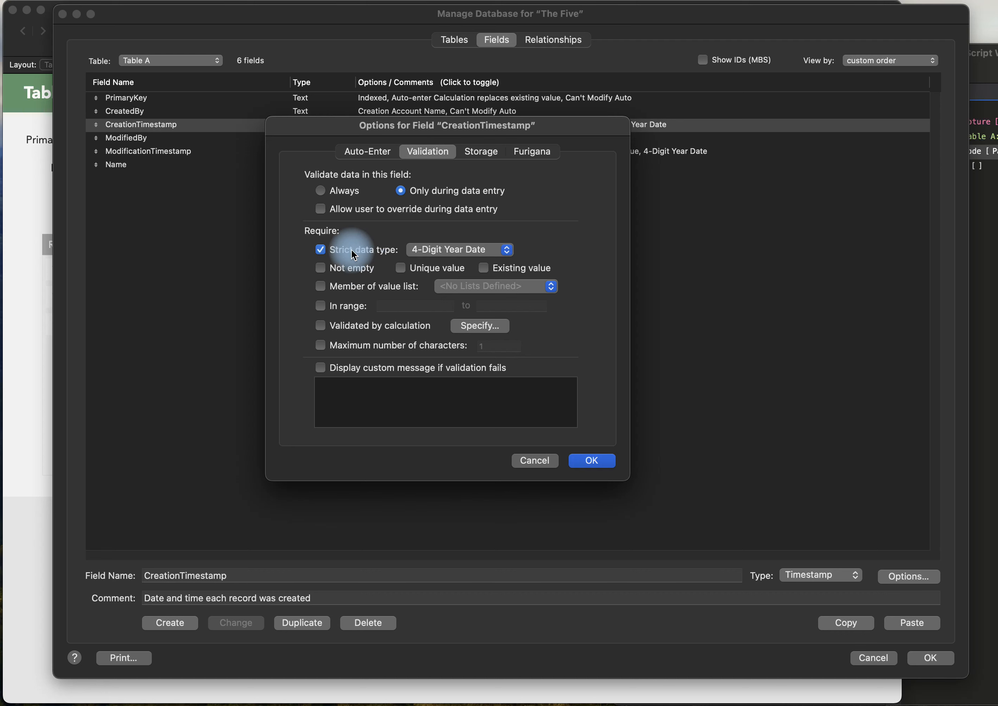
left_click(348, 270)
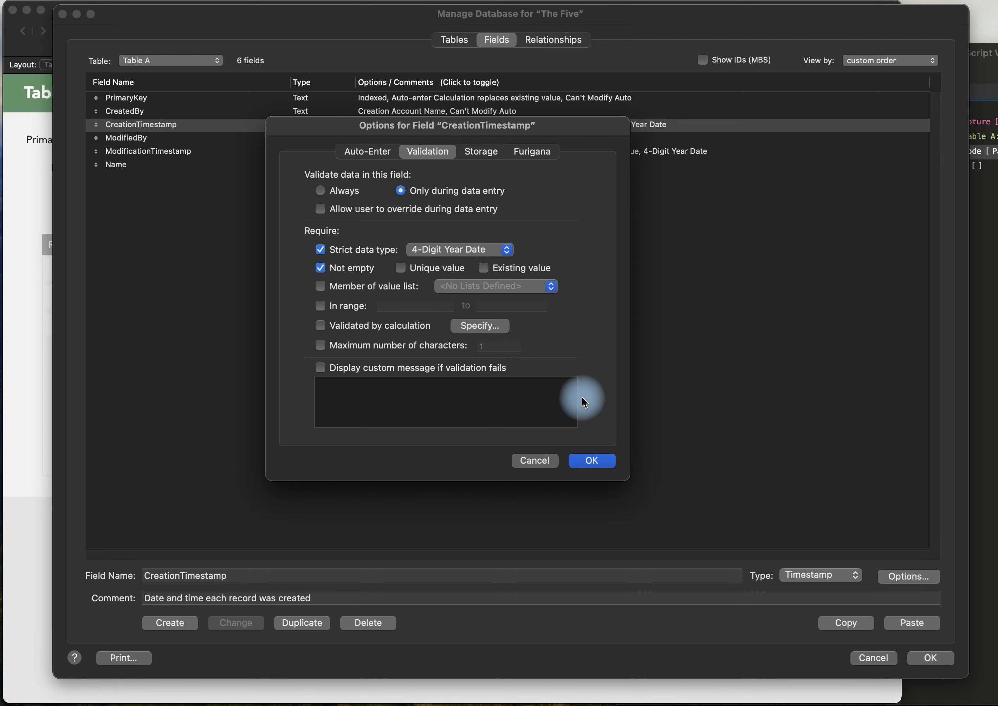
key("Return")
key("Return")
Try to change the test record's Name to tesasdf and commit the record.
left_click(222, 168)
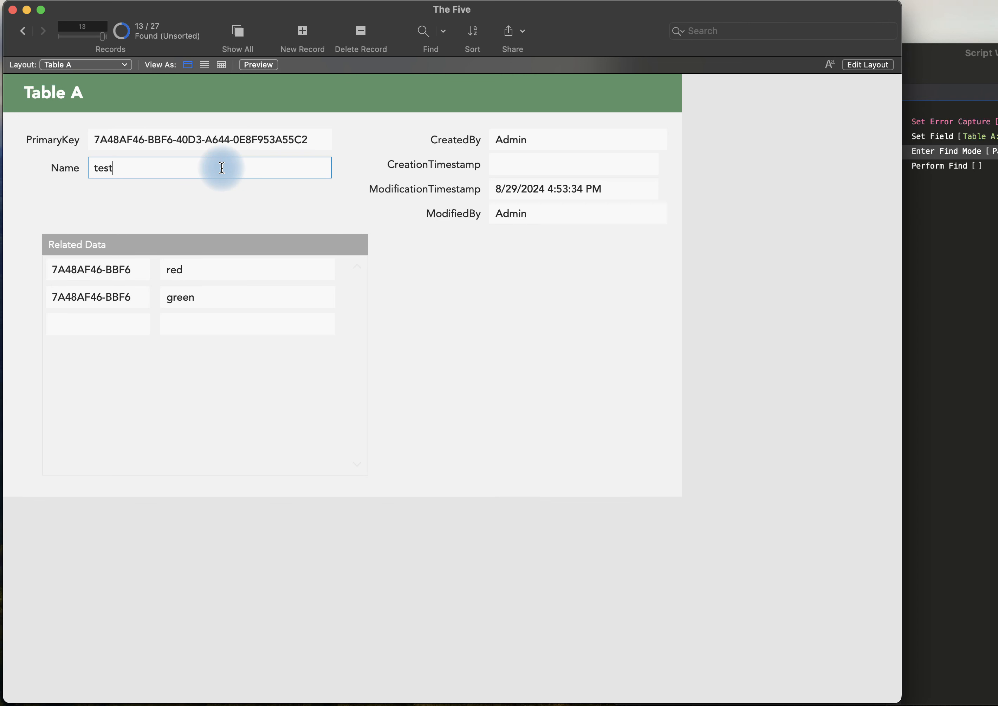
key("BackSpace")
type("asdf")
left_click(233, 202)
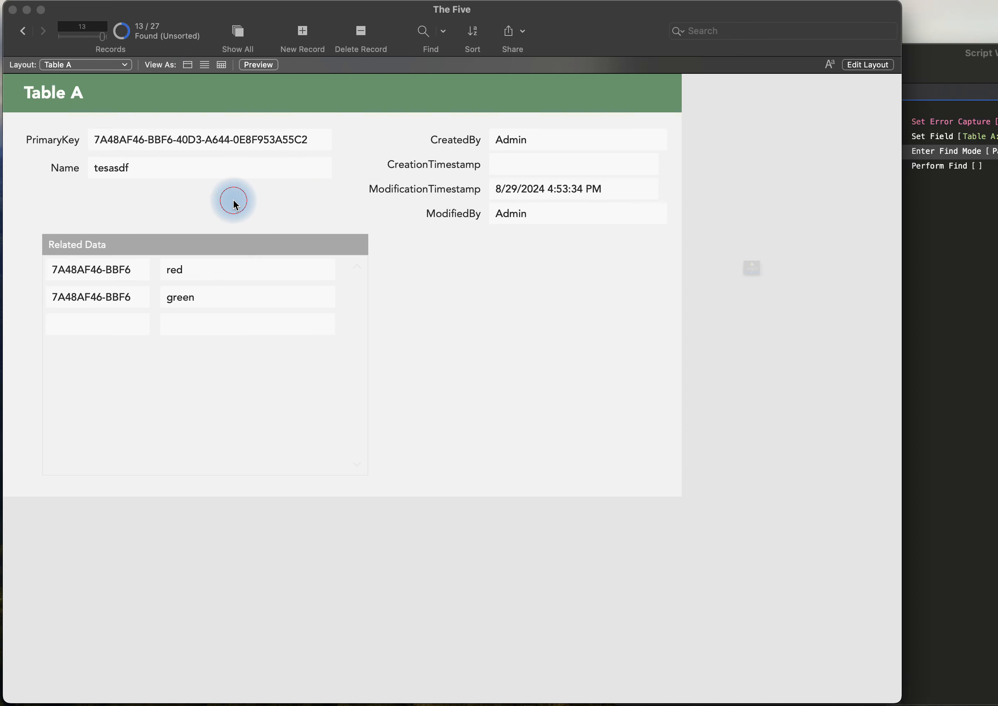
key("Return")
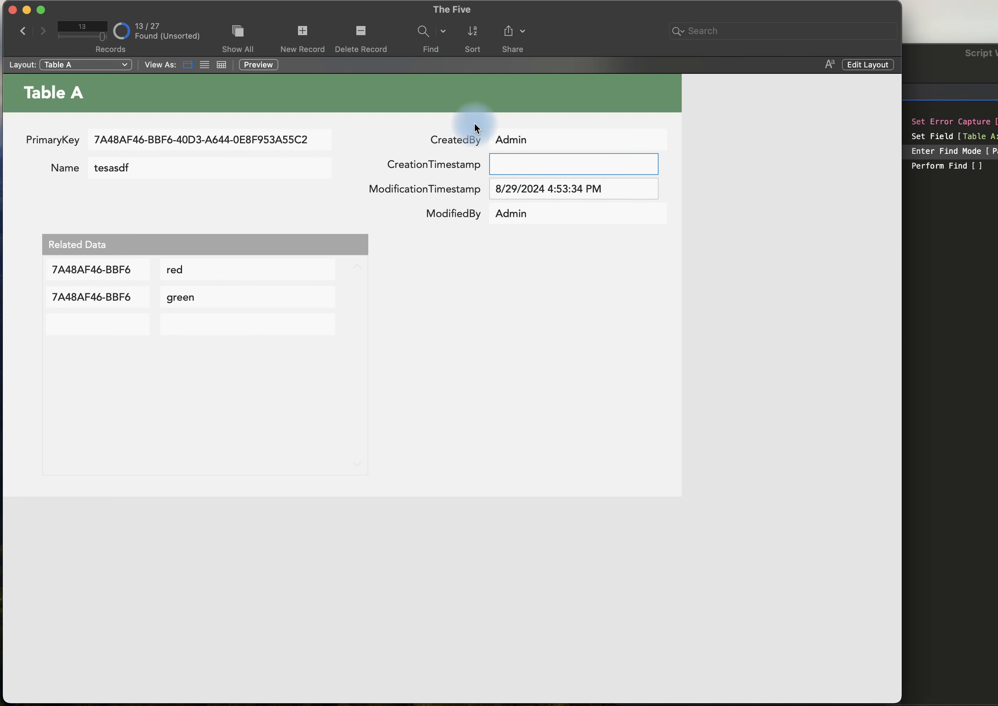
Try to commit the edited Table A record again, and revert its uncommitted Name change.
left_click(470, 270)
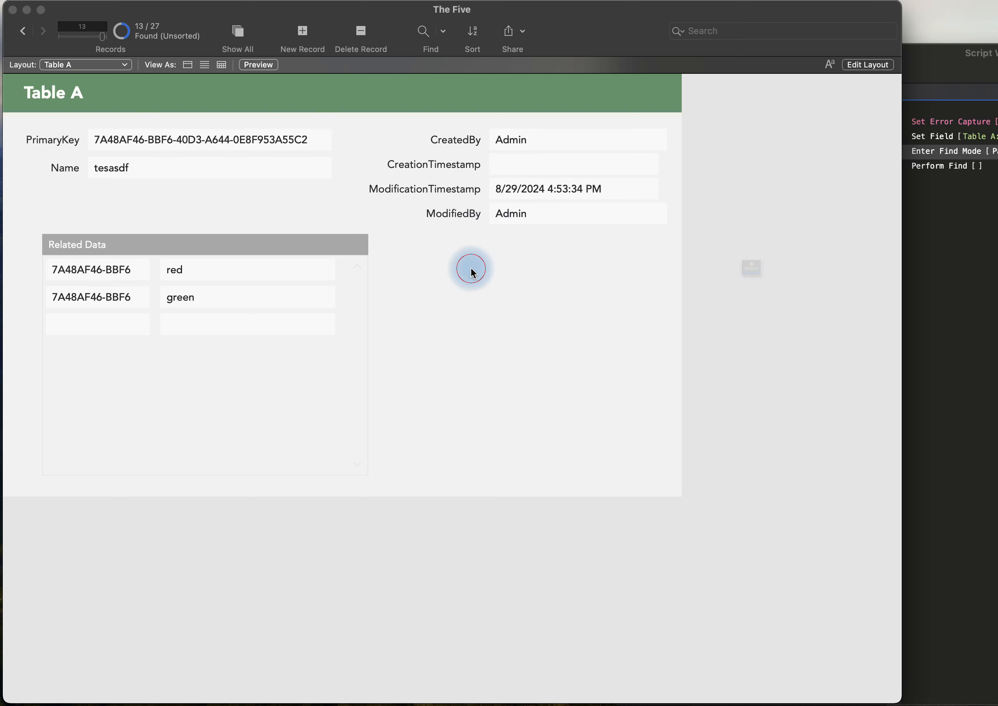
left_click(791, 323)
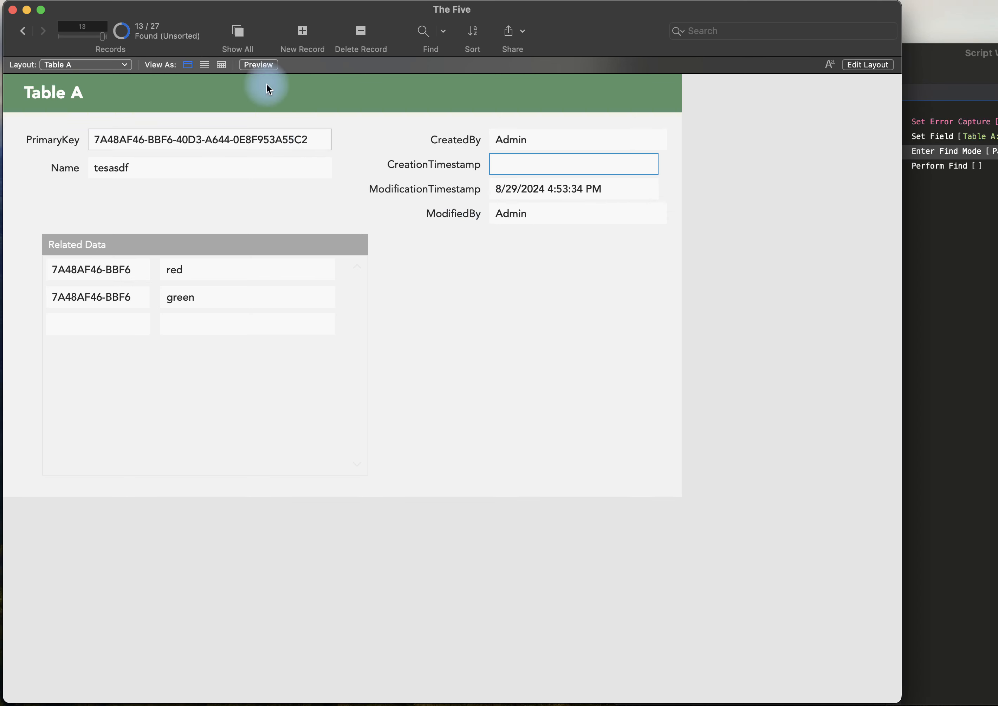
left_click(178, 1)
left_click(214, 311)
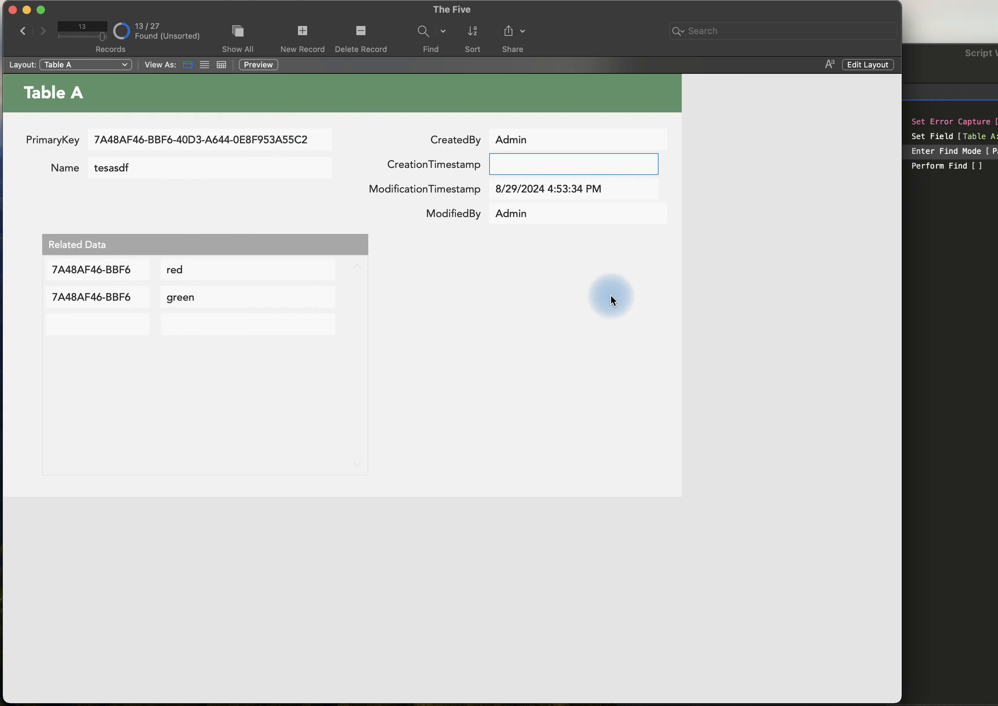
left_click(709, 312)
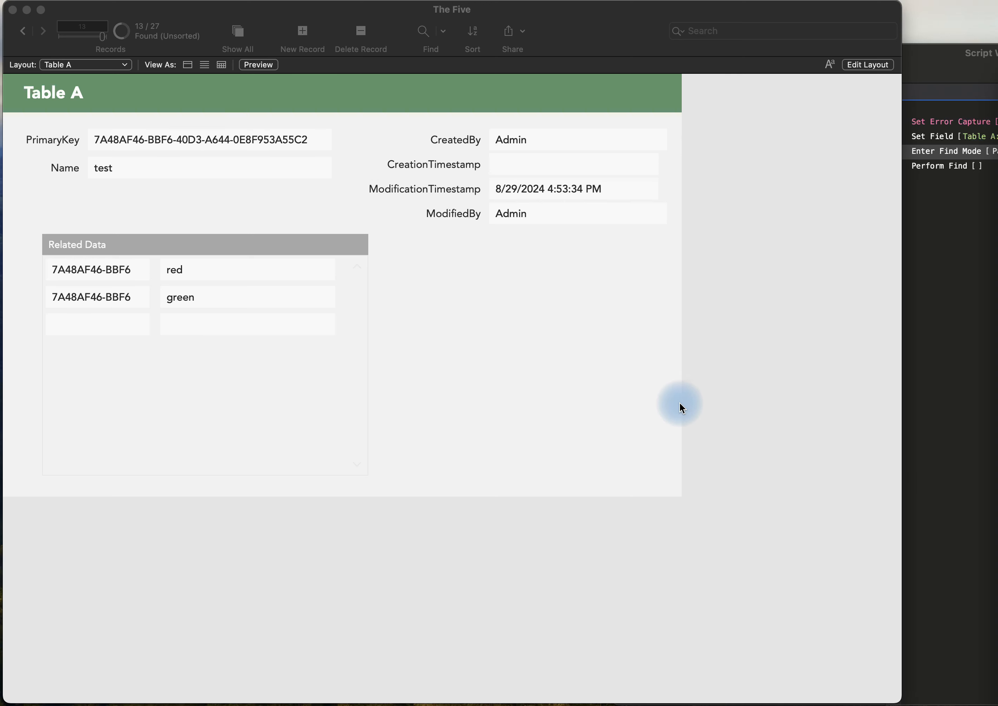
left_click(549, 379)
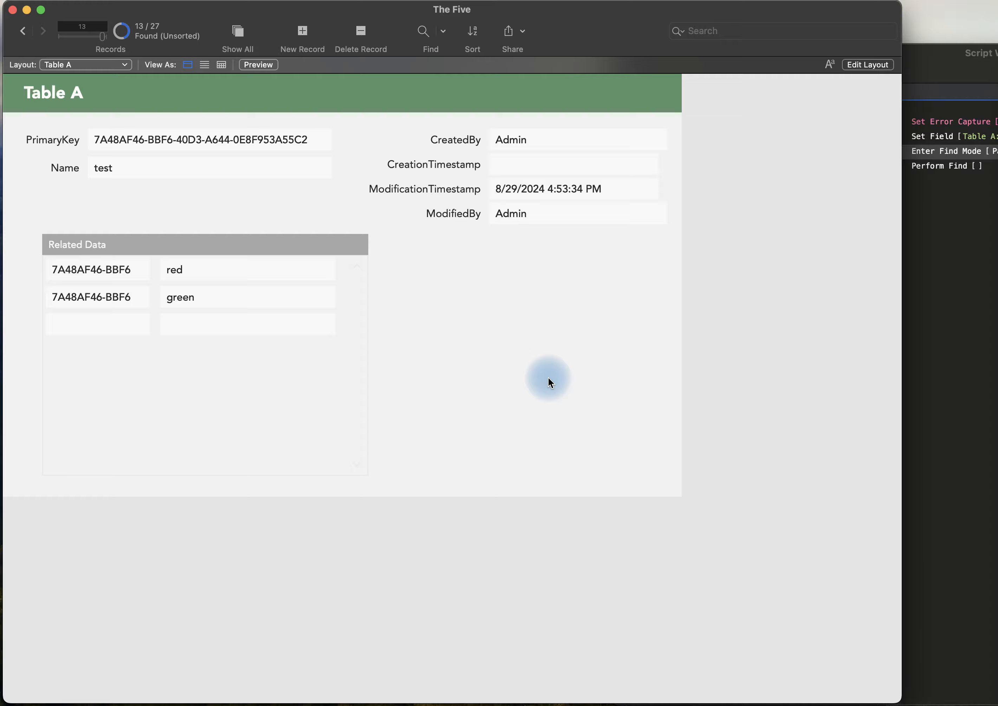
Duplicate Table B in the database definitions by copying it and pasting it as a new table.
key("super+shift+d")
left_click(448, 41)
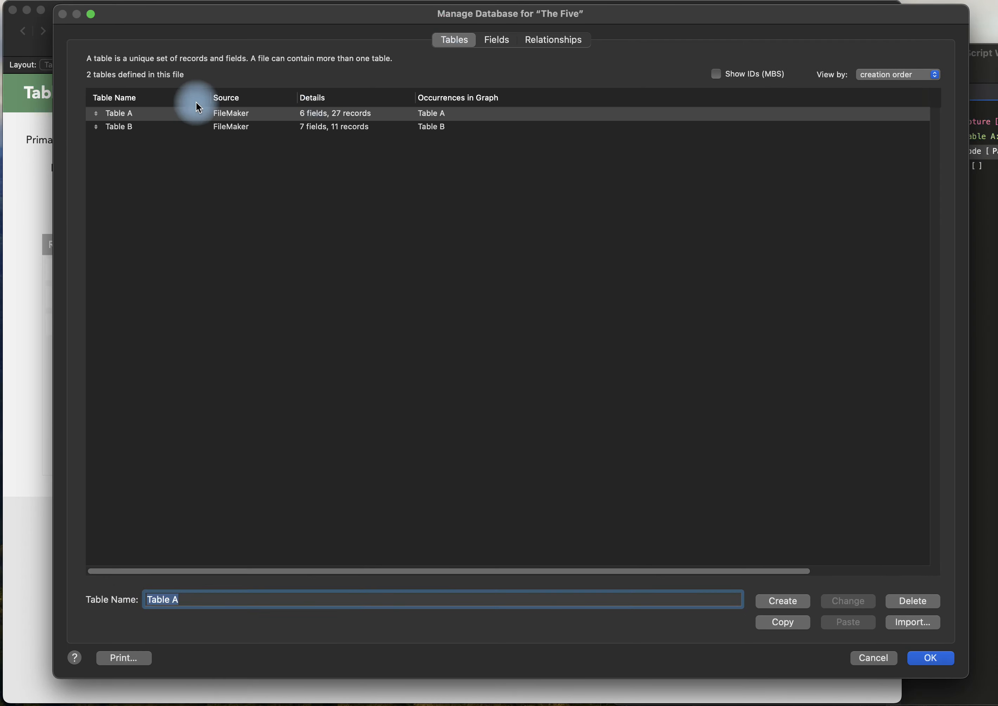
left_click(145, 113)
left_click(129, 127)
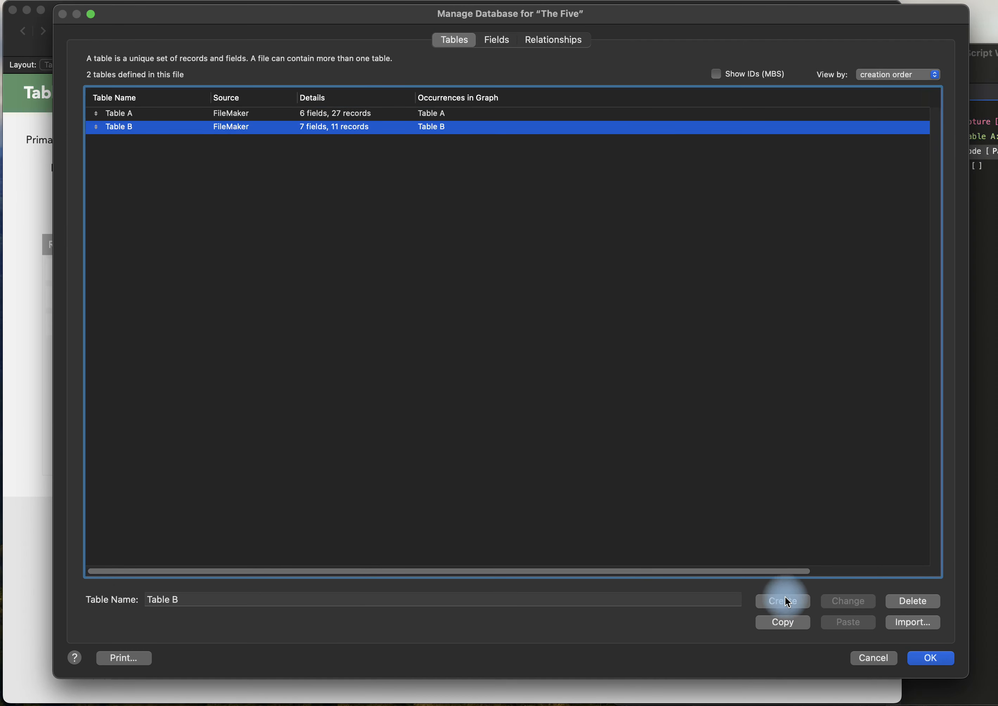
left_click(786, 621)
left_click(413, 257)
key("super+v")
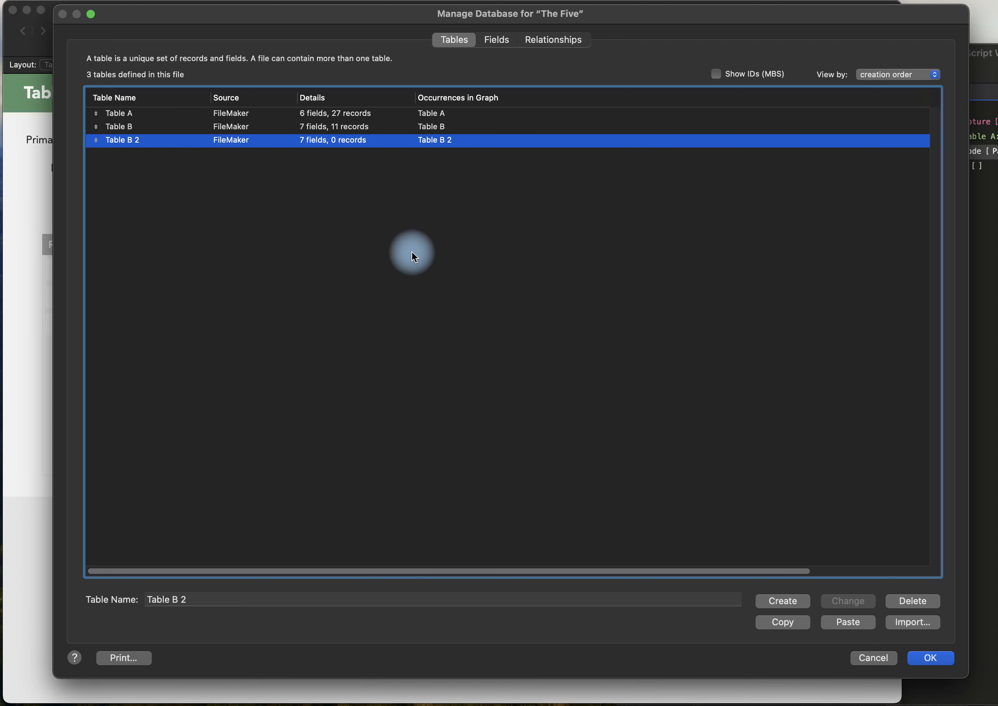
left_click(379, 239)
Rename the pasted copy of Table B as Table C and open its field definitions.
left_click(286, 141)
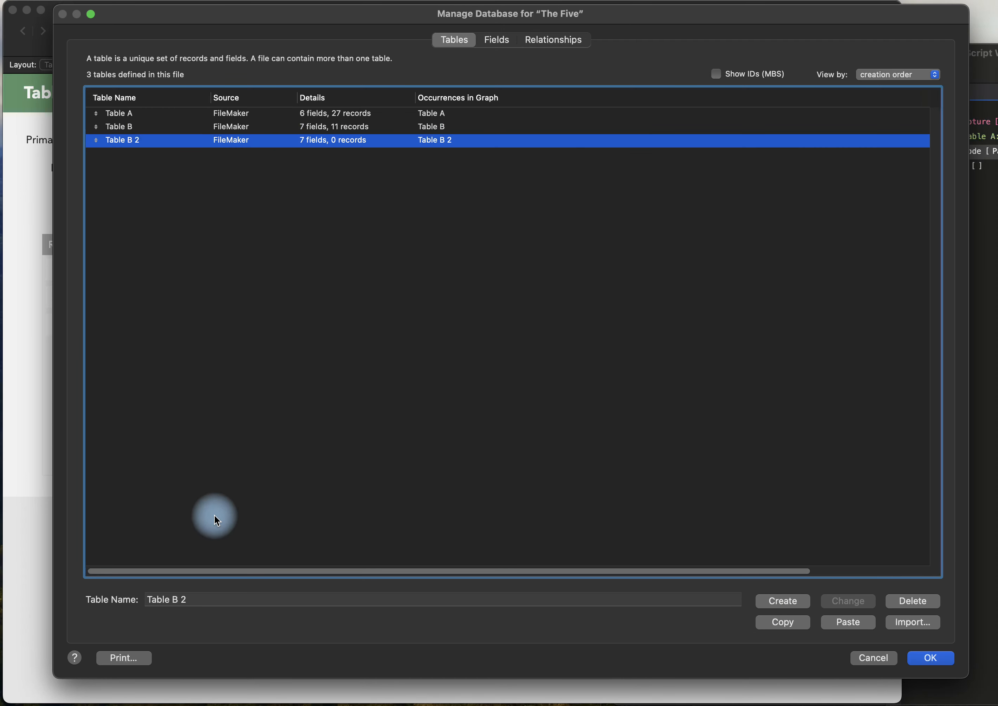
triple_click(168, 601)
type("Table C")
left_click(850, 600)
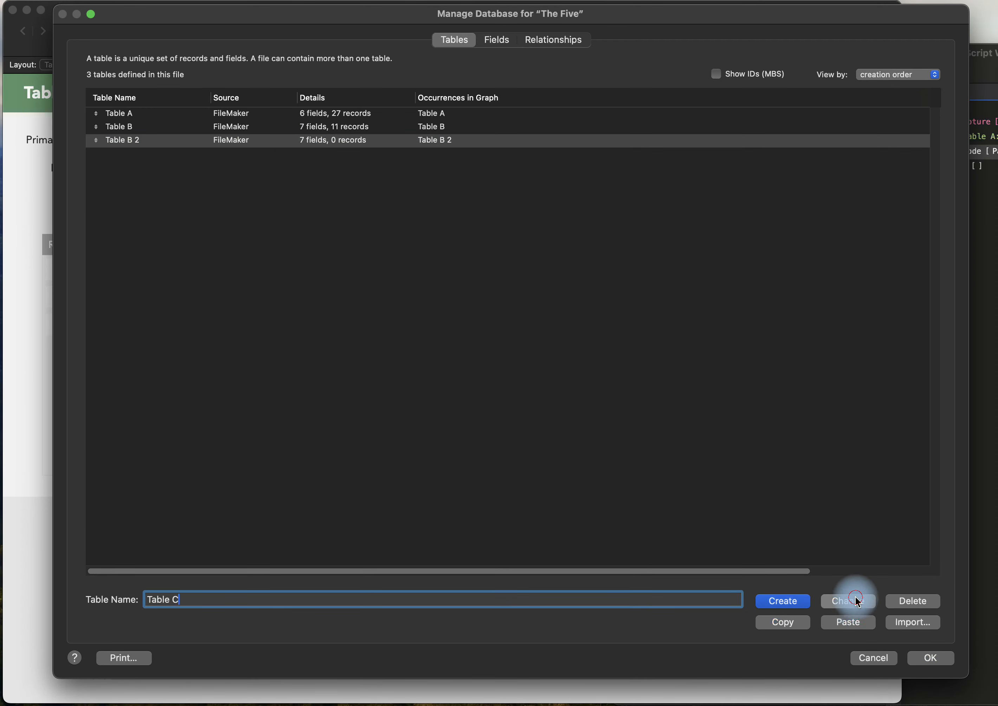
double_click(145, 136)
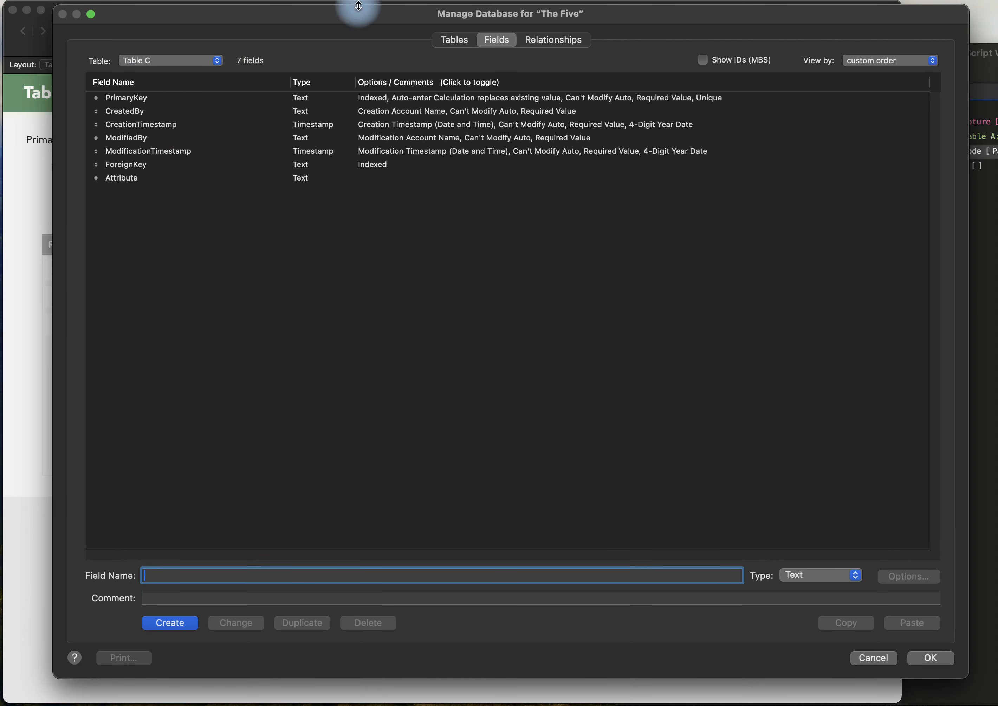
Create a new table named Table D and open its field definitions.
left_click(454, 39)
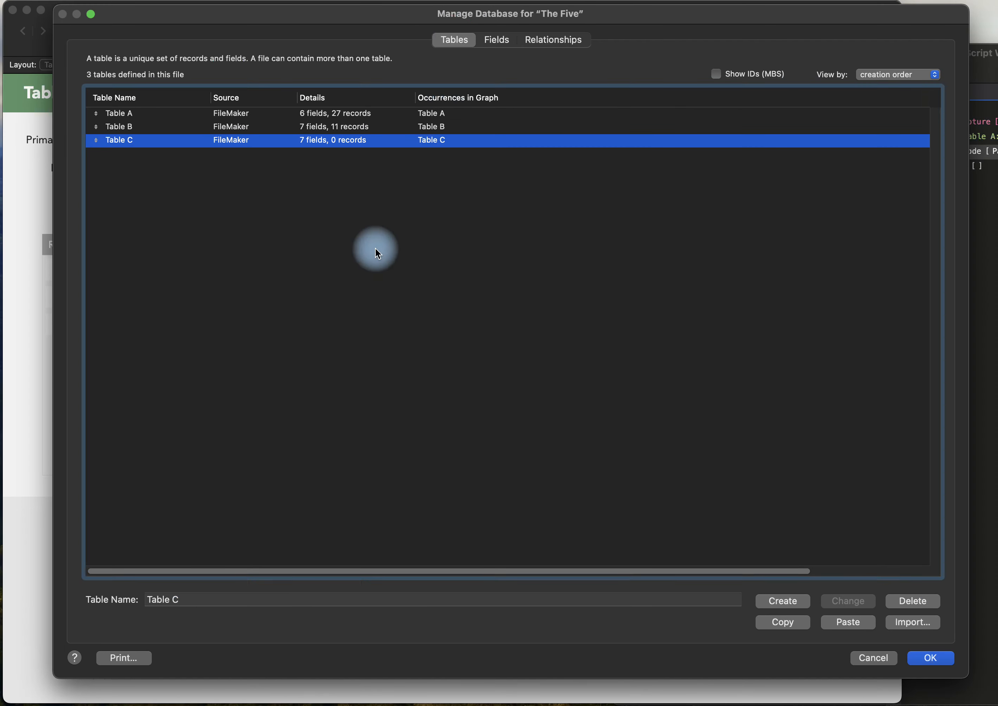
left_click(211, 600)
key("BackSpace")
type("D")
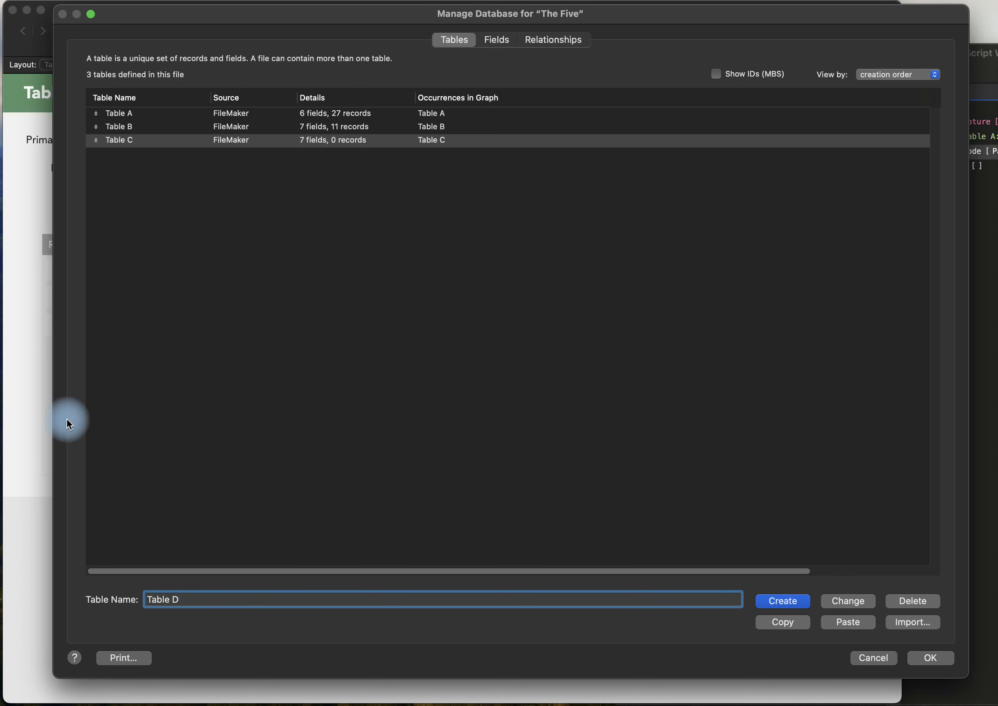
left_click(804, 606)
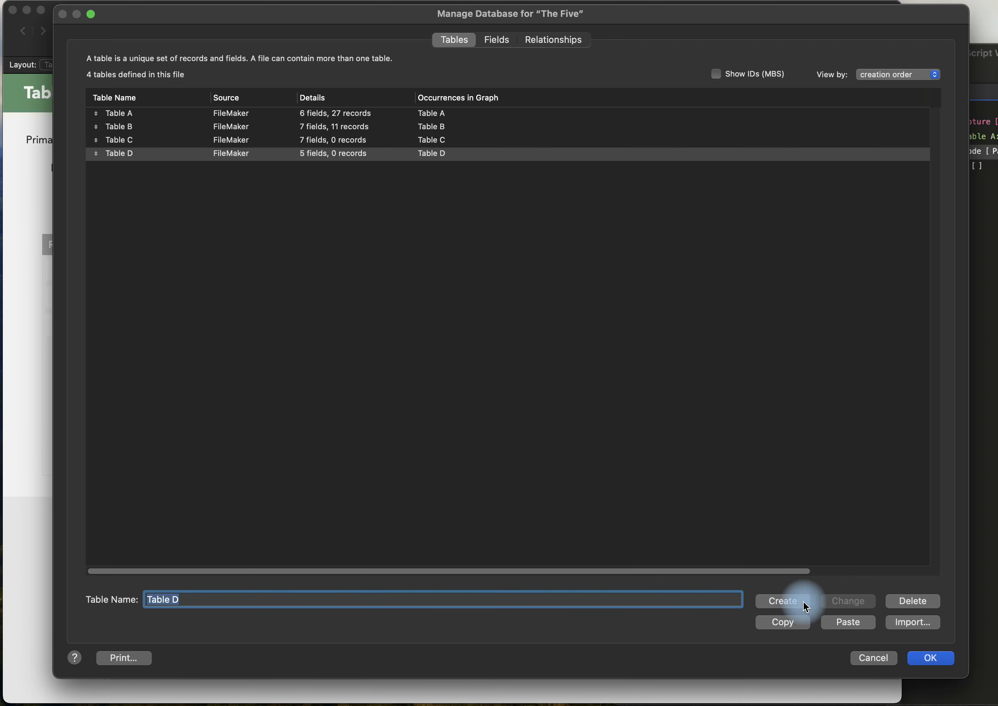
left_click(310, 152)
double_click(313, 154)
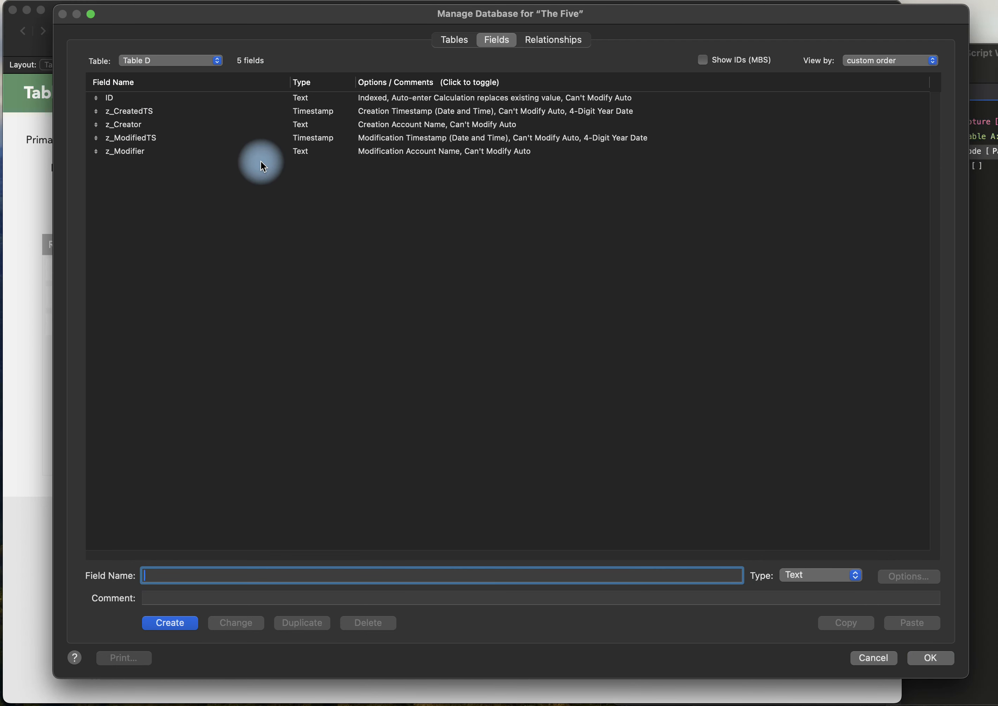
Examine the validation options of Table D's z_ModifiedTS, z_CreatedTS and ID fields.
double_click(241, 138)
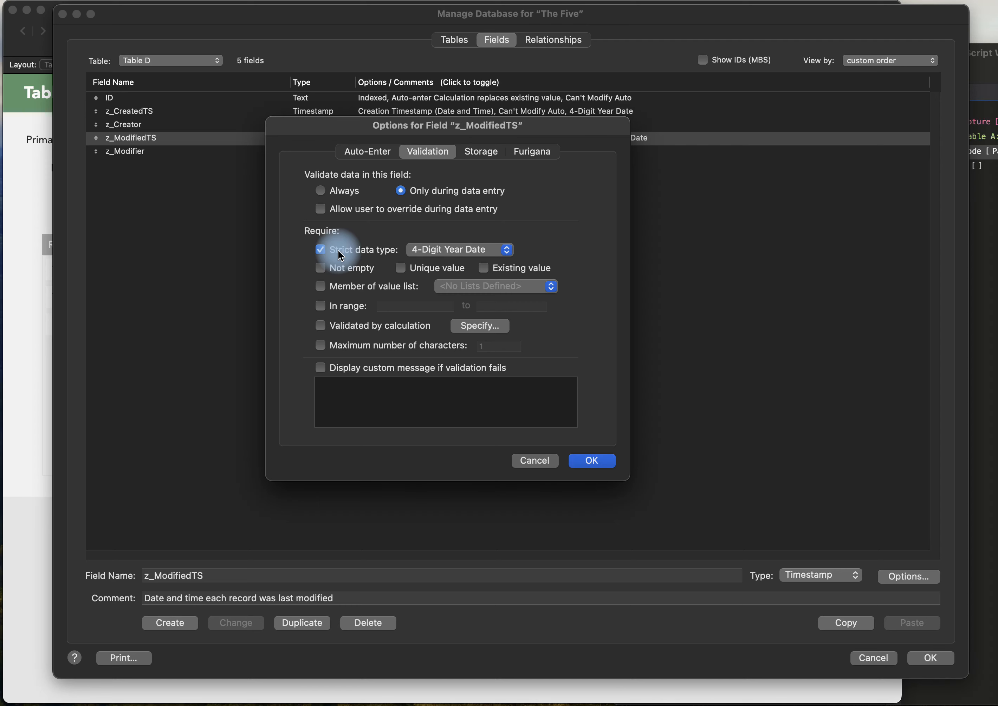
key("Return")
left_click(363, 112)
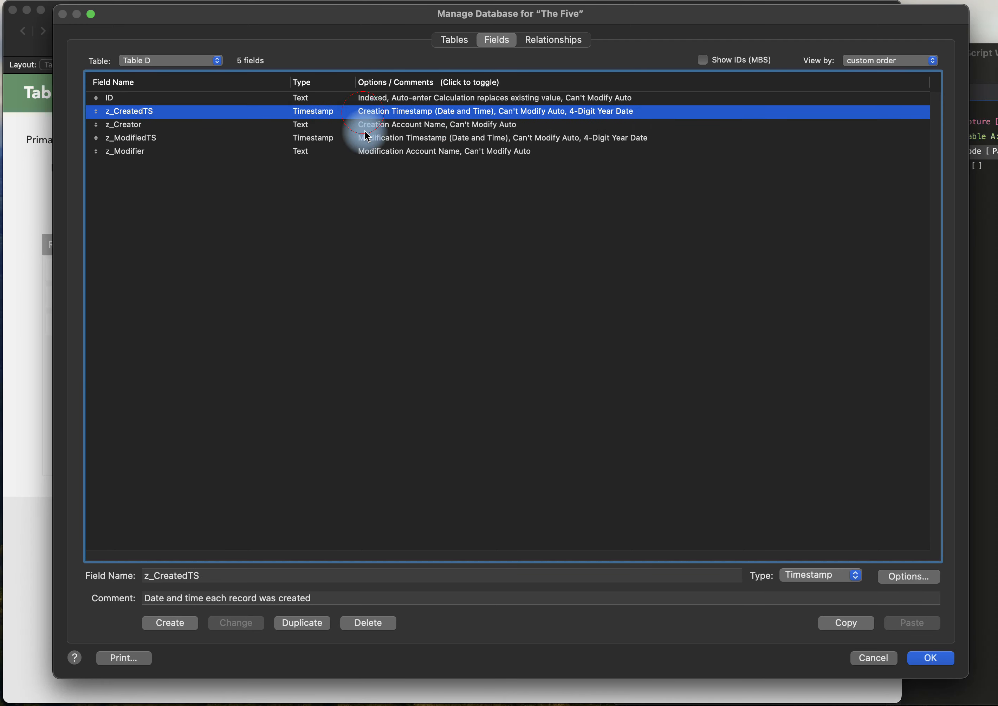
double_click(364, 111)
key("Return")
double_click(285, 96)
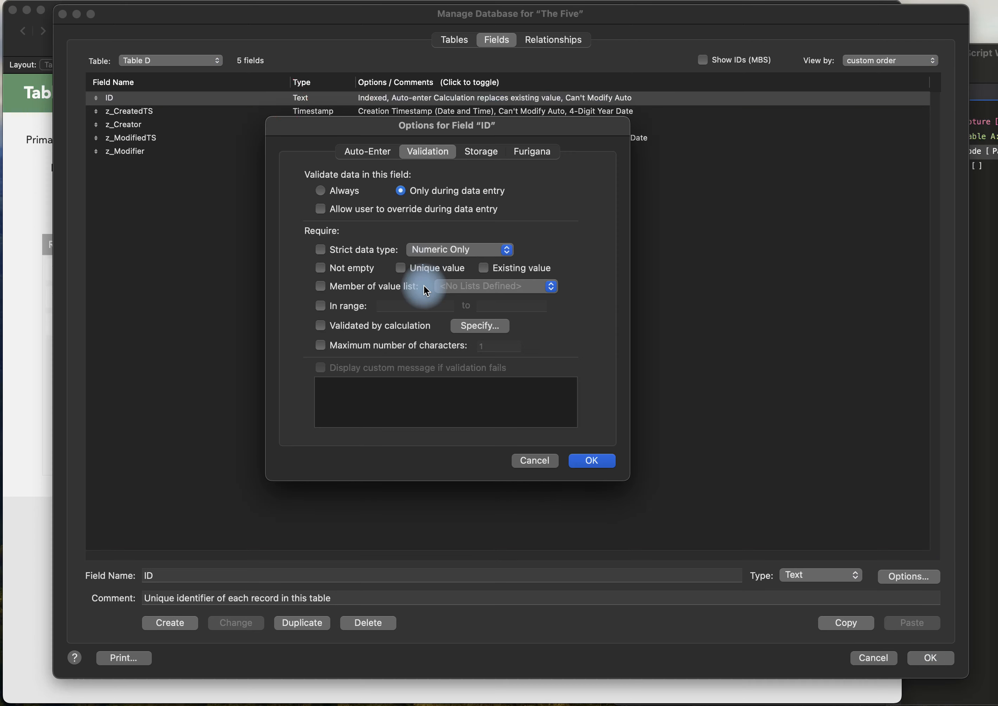
key("Return")
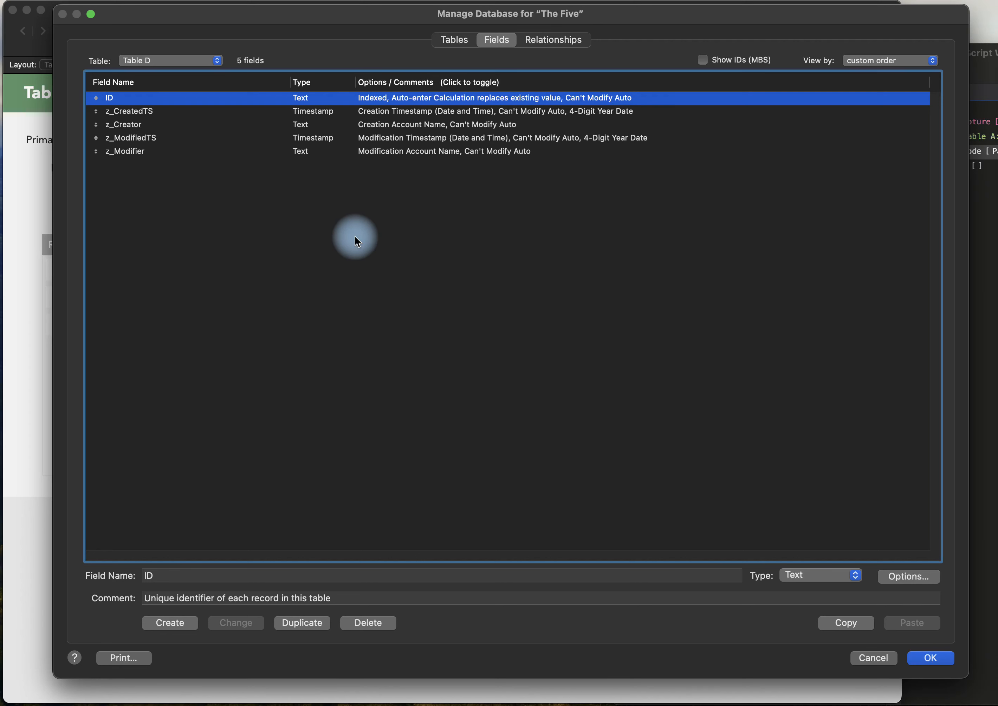
Copy all five default fields of Table D and switch to the field definitions of Table C.
left_click(155, 150, "shift")
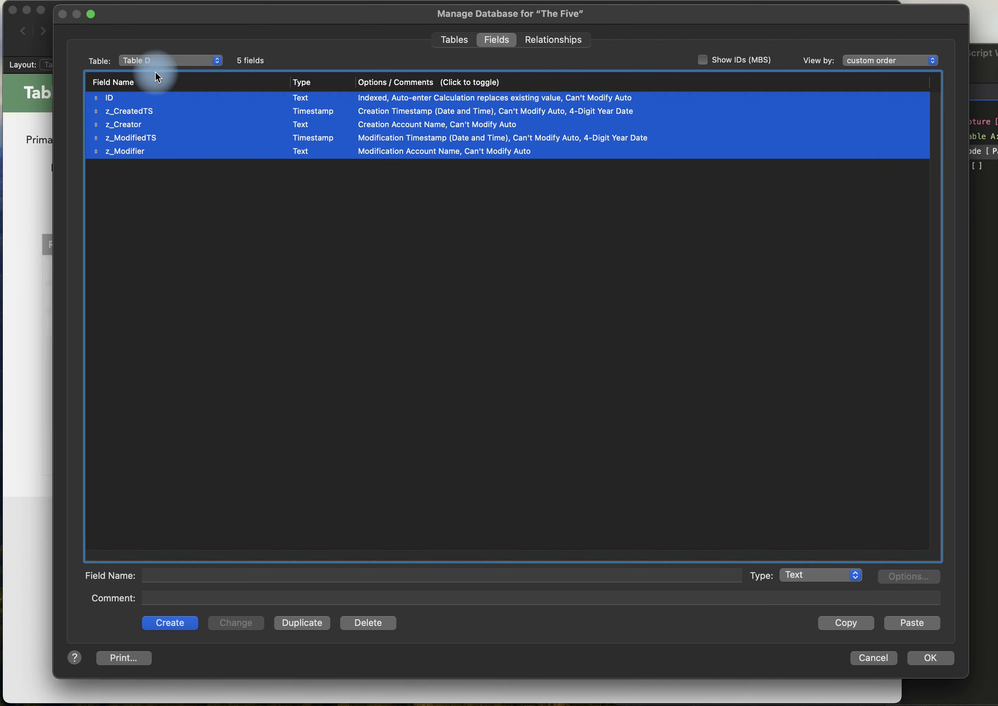
left_click(157, 60)
key("Up")
key("Return")
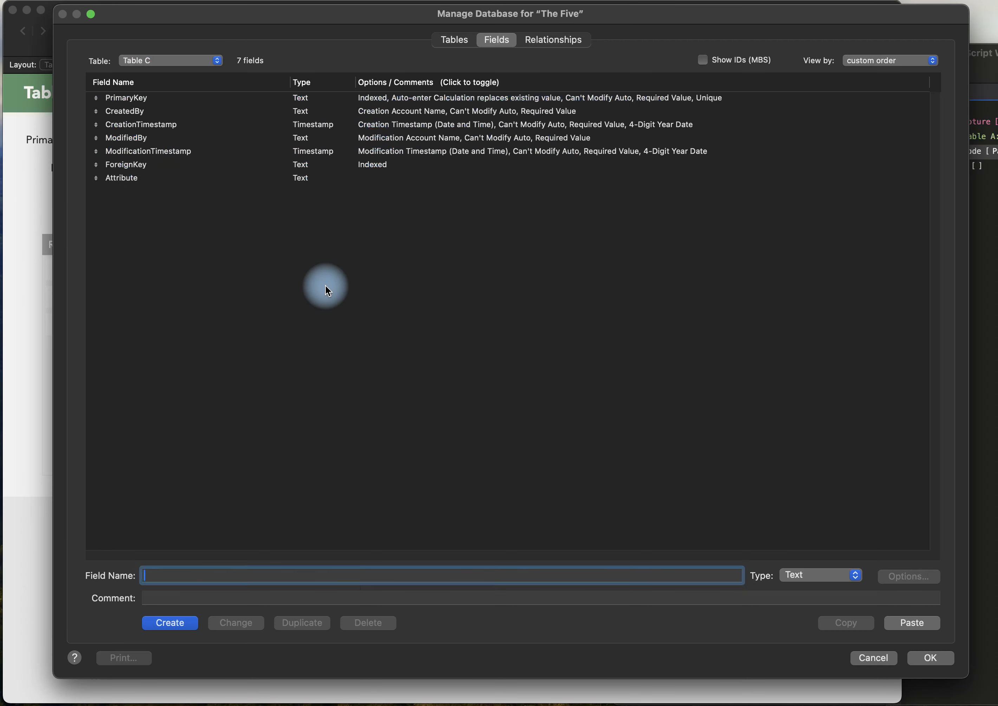
Replace Table C's PrimaryKey, CreatedBy, CreationTimestamp, ModifiedBy and ModificationTimestamp fields with the five fields copied from Table D.
left_click(149, 101)
left_click(155, 152, "shift")
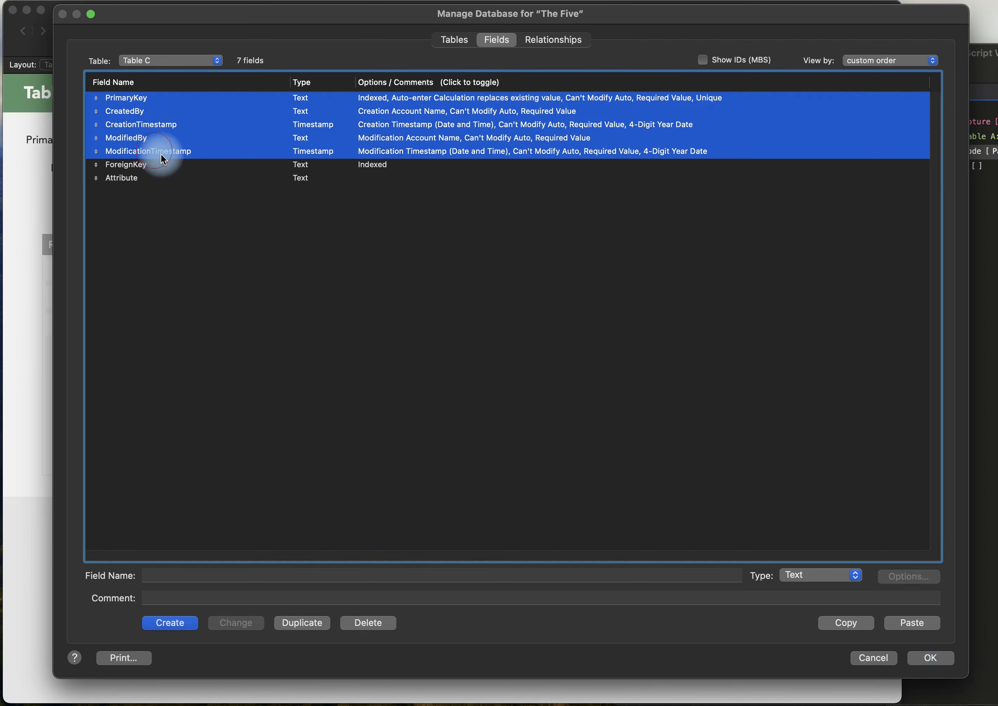
key("Delete")
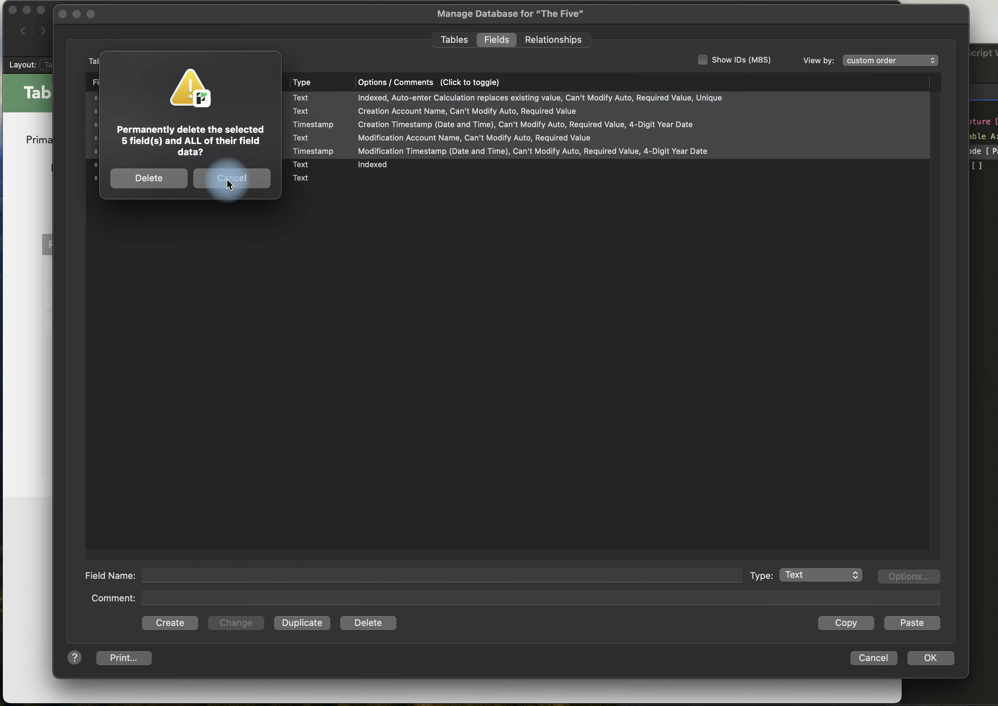
left_click(162, 179)
key("super+v")
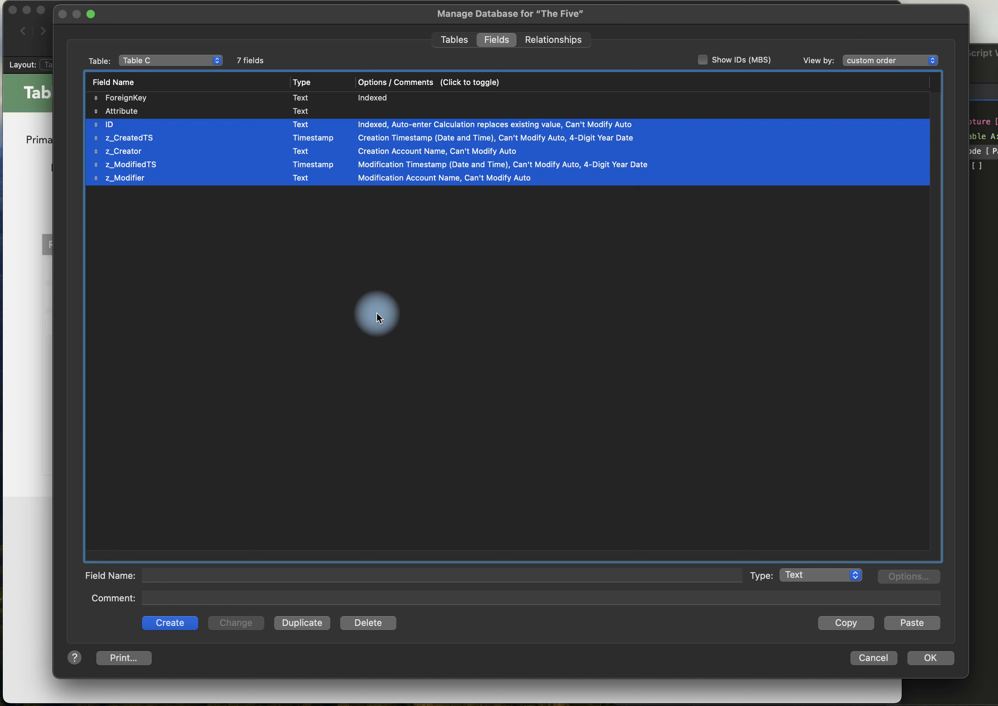
Close the database definitions and discard all changes made to tables, fields and relationships.
left_click(378, 317)
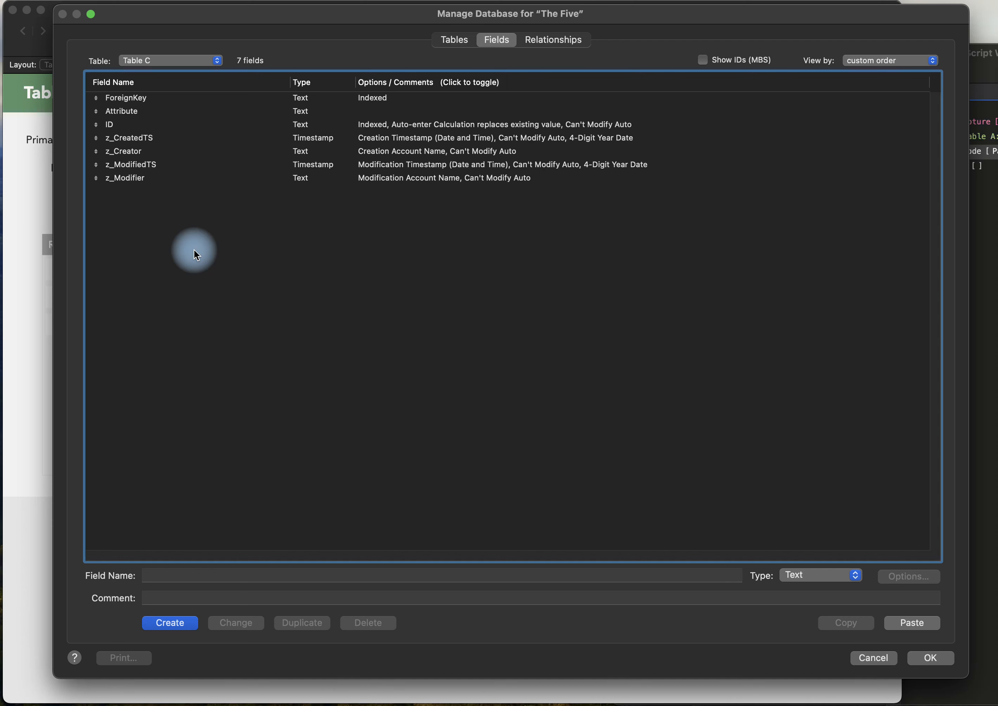
key("Escape")
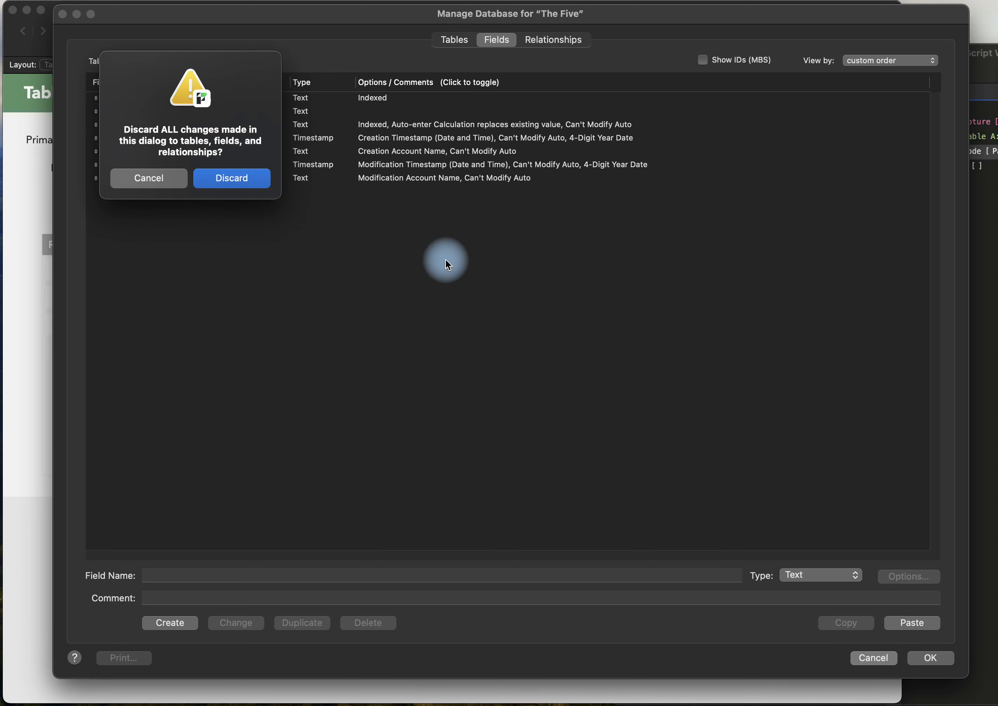
left_click(258, 182)
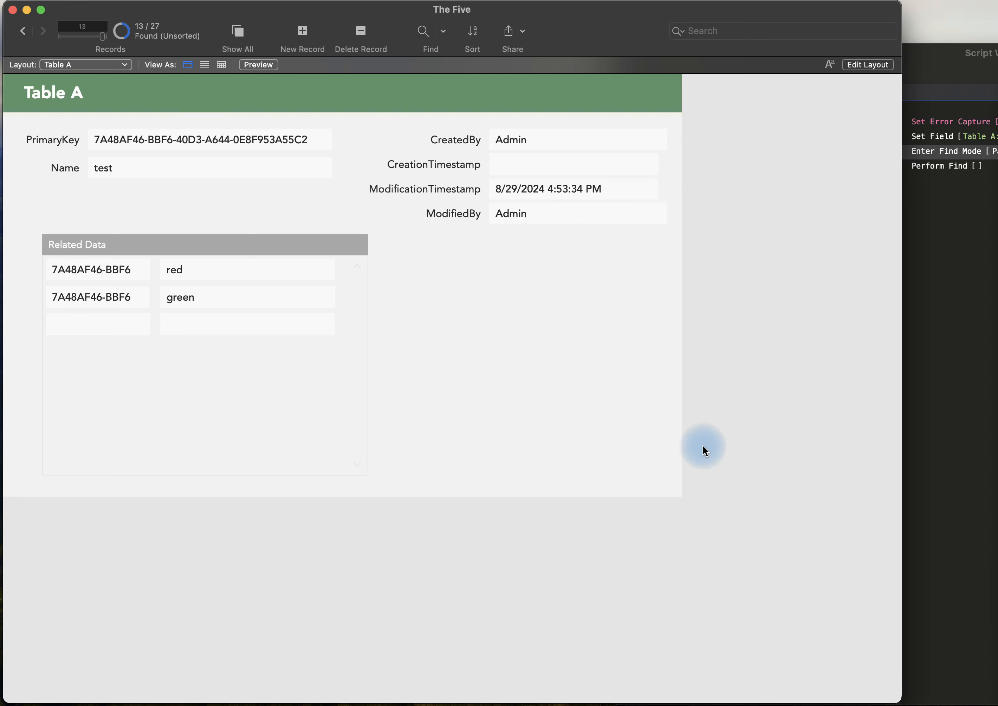
Open the Validate And Fix script in the Script Workspace and move the window so the whole script is in view.
key("shift+super+s")
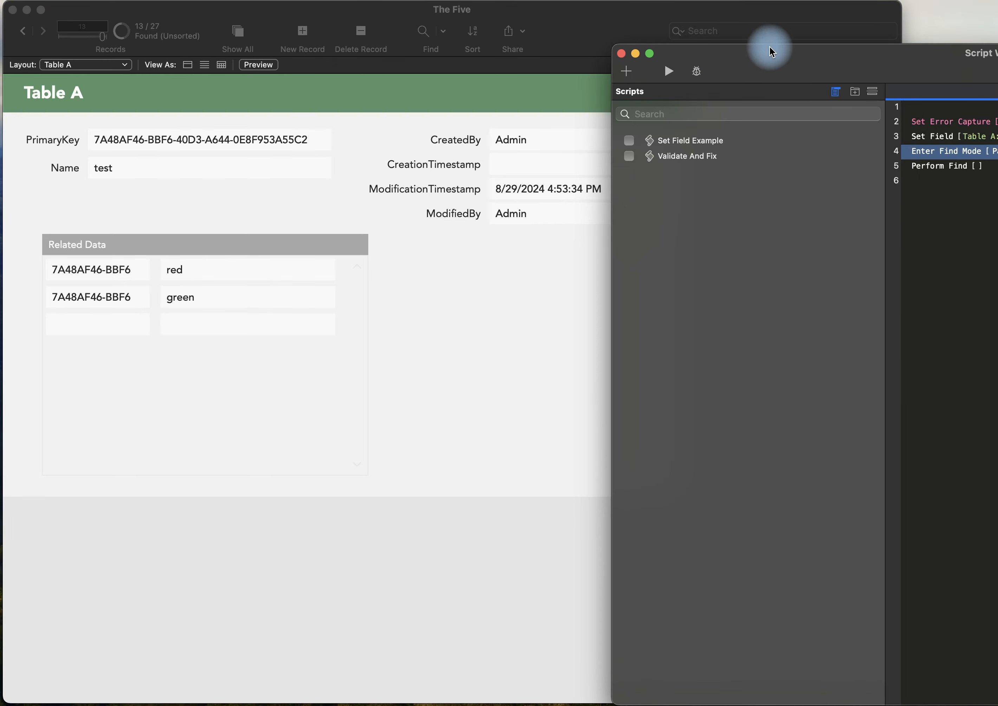
left_click_drag(768, 50, 350, 83)
double_click(263, 188)
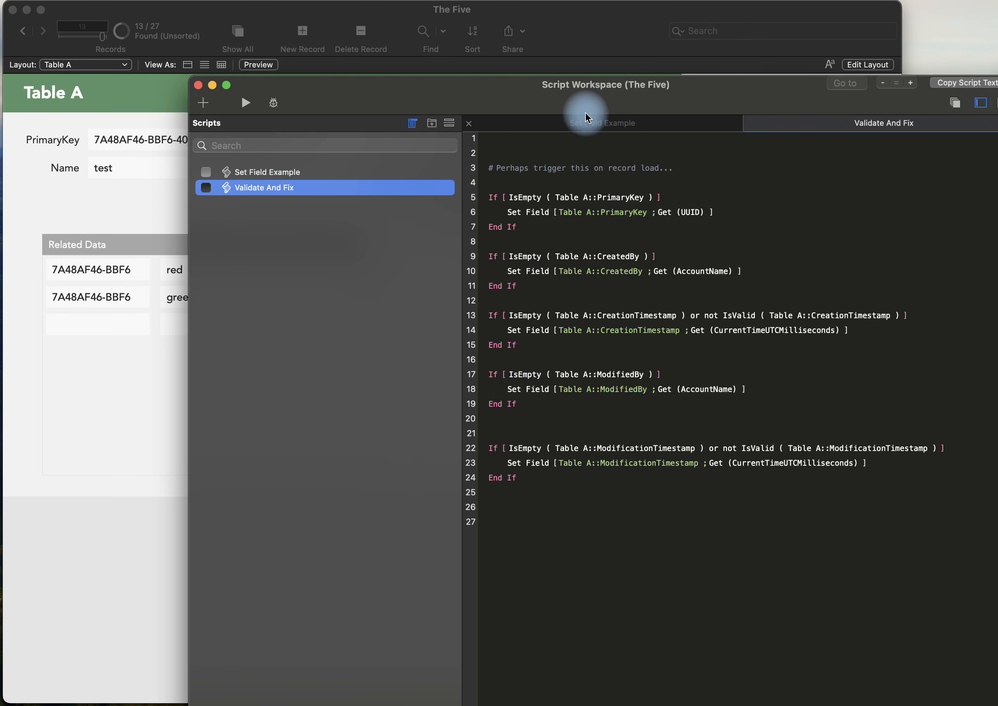
left_click_drag(580, 85, 490, 37)
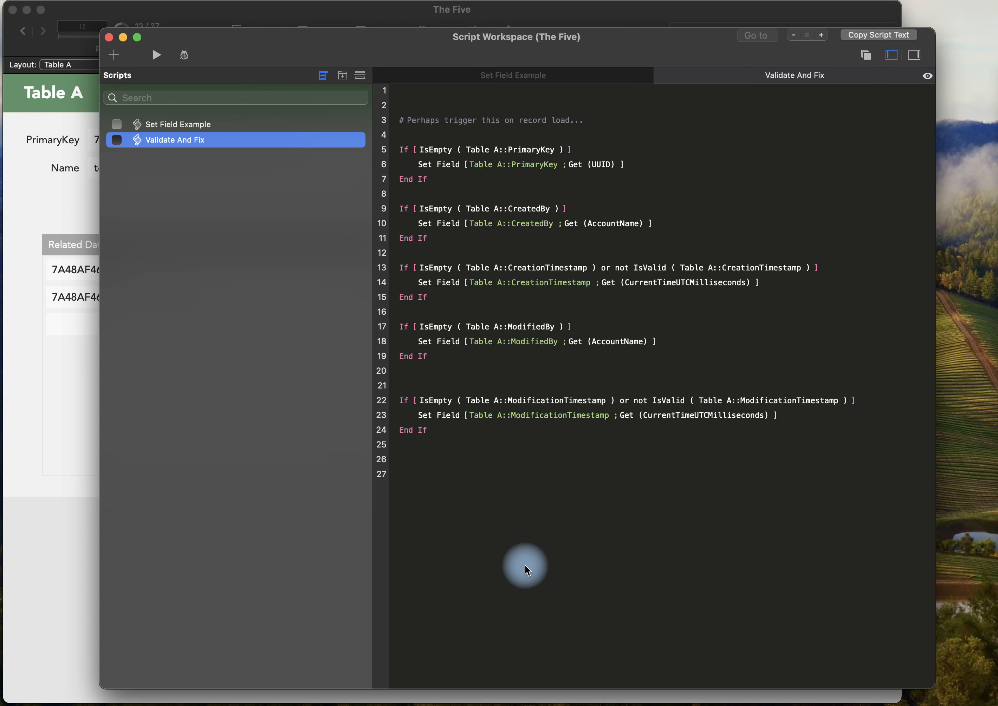
Examine the script's If conditions for PrimaryKey, CreatedBy and CreationTimestamp, and close the Script Workspace.
left_click(706, 137)
left_click(724, 150)
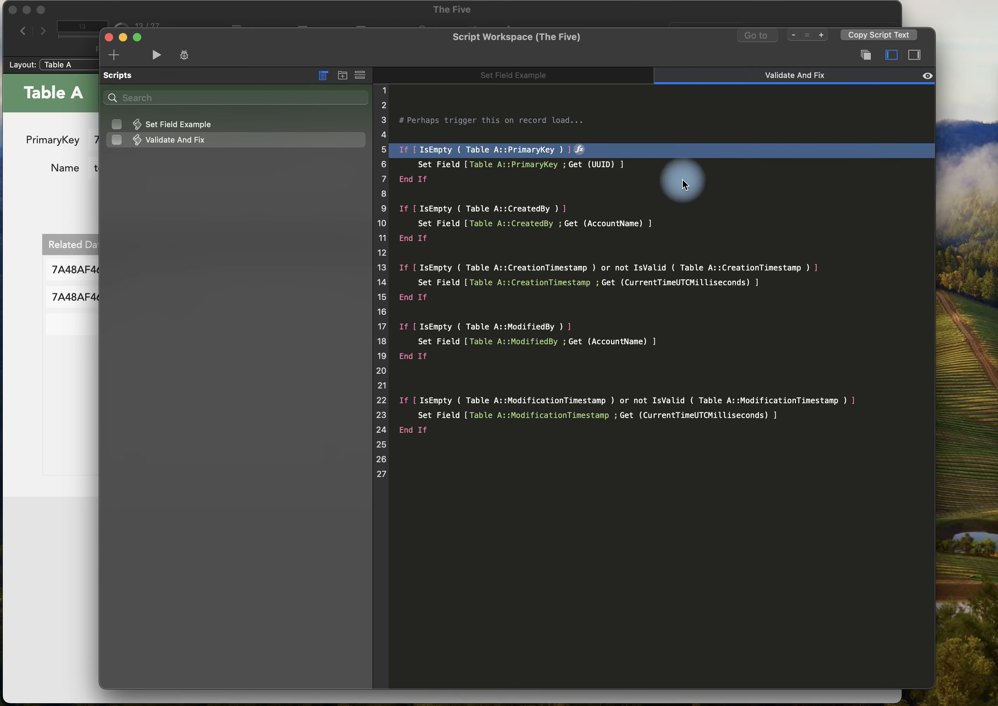
left_click(680, 210, "super")
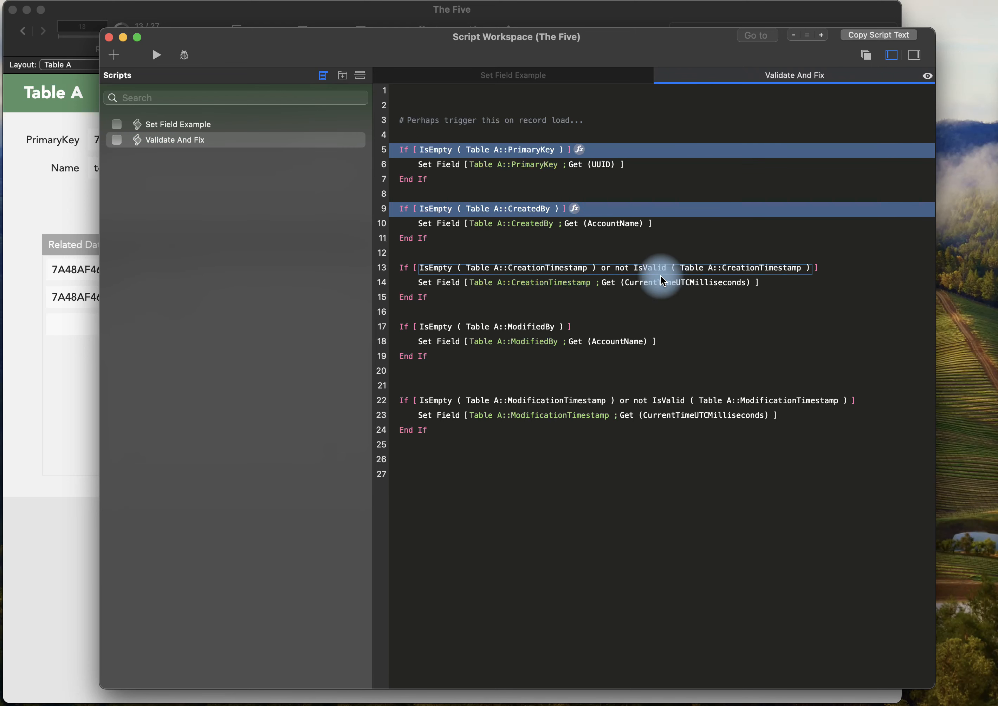
left_click(845, 270, "super")
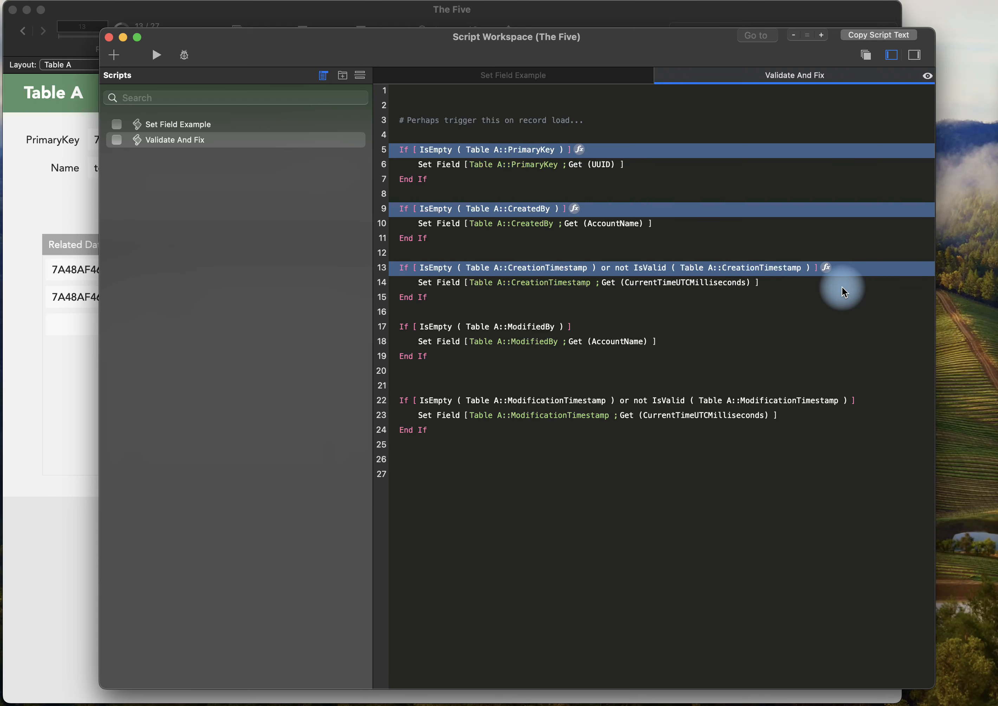
left_click_drag(343, 51, 374, 51)
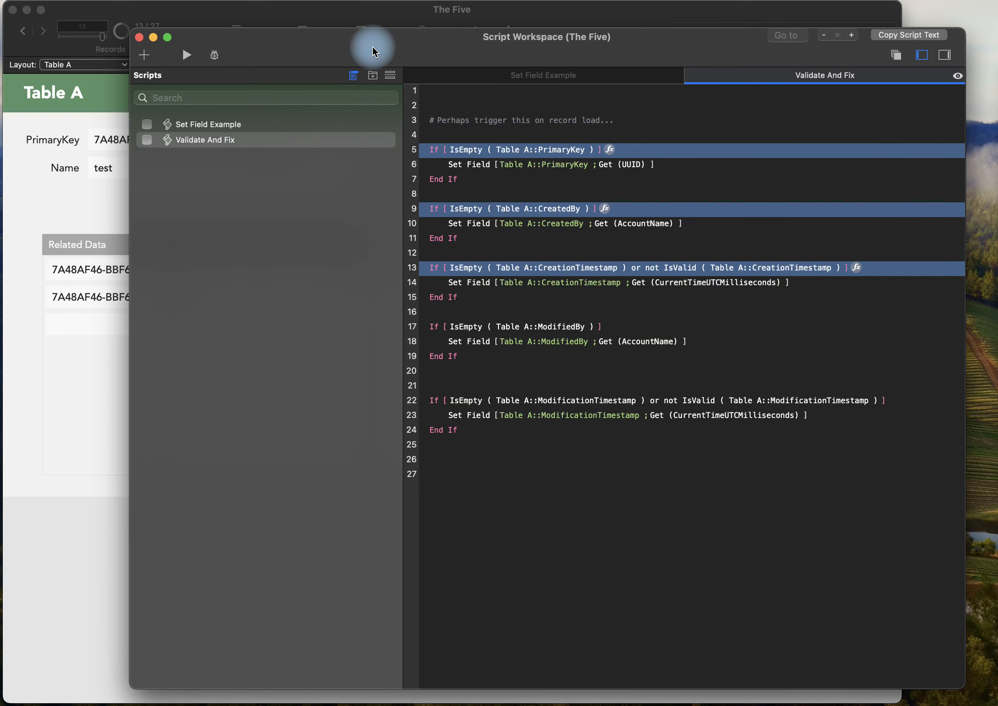
left_click(139, 38)
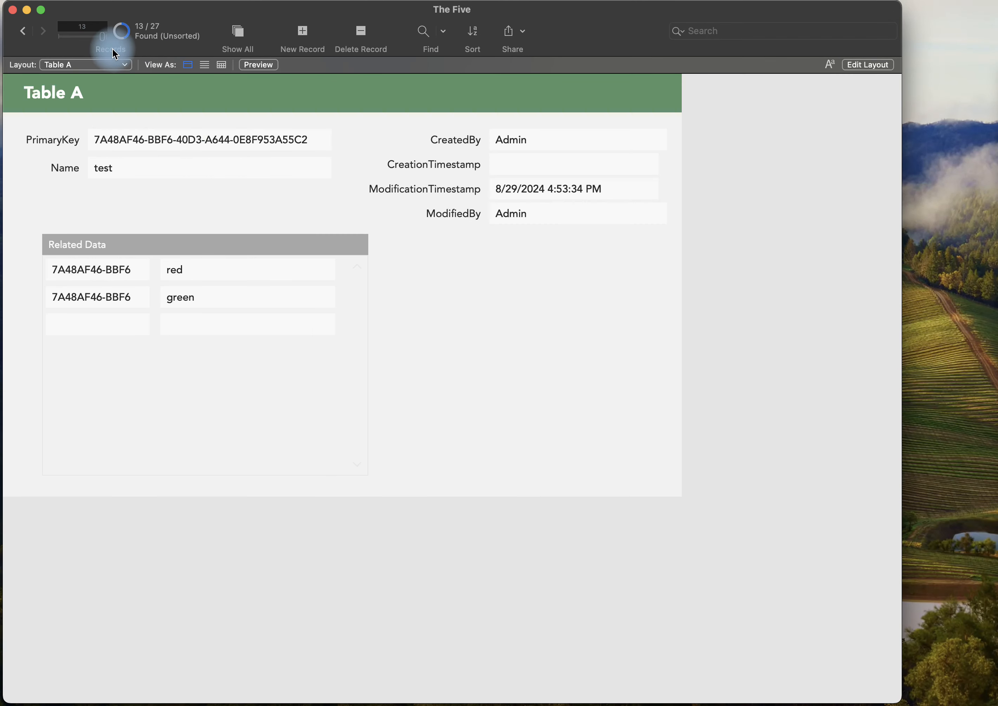
Go to record 8, Orange, in Table A and try to enter a value in its empty PrimaryKey field.
left_click_drag(103, 37, 86, 37)
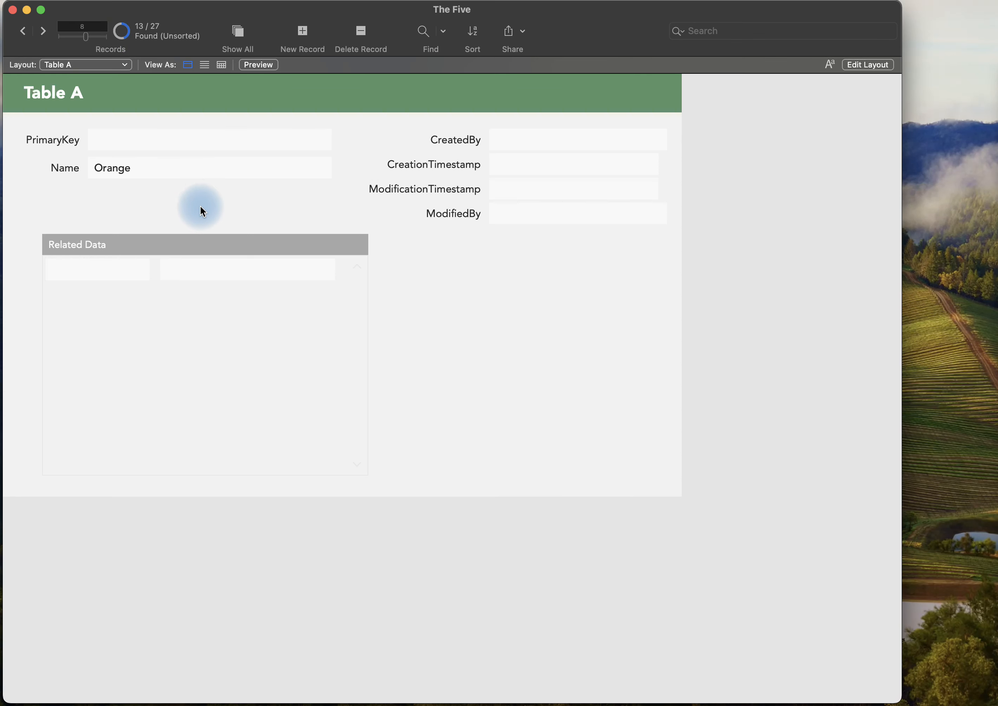
left_click(200, 144)
key("a")
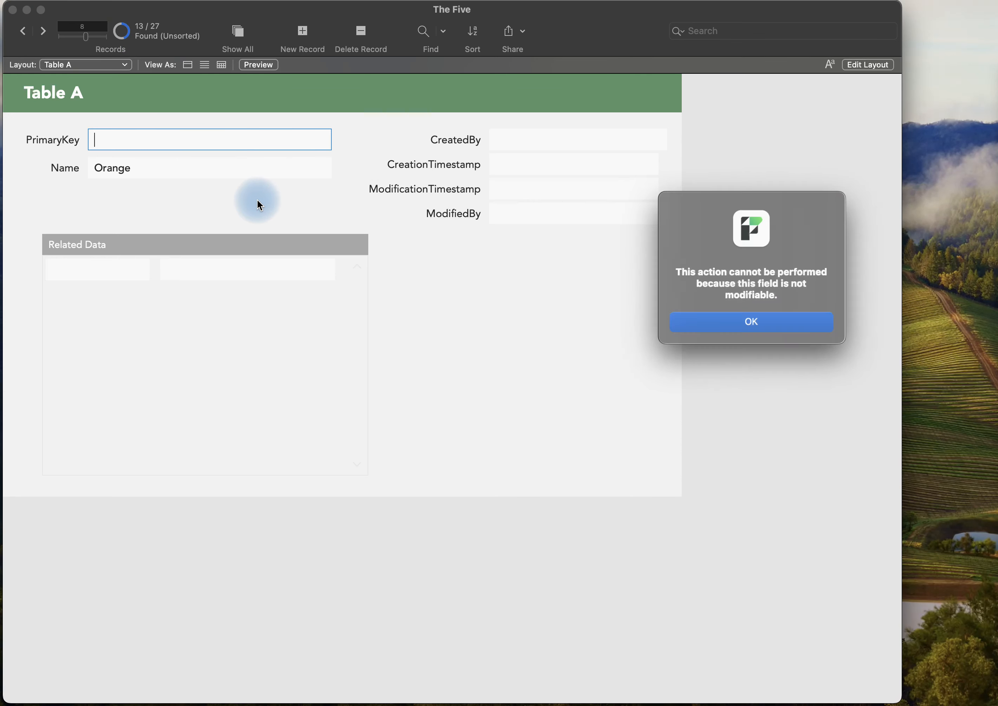
left_click(770, 325)
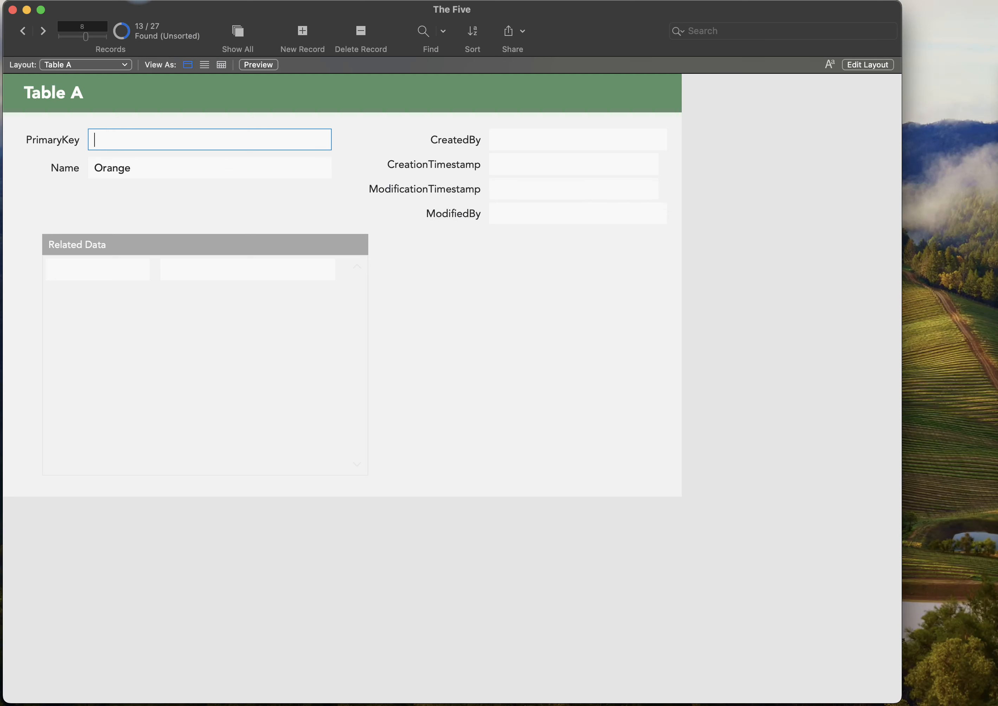
Switch the Table A layout to Layout mode and assign the Validate And Fix script to its OnRecordLoad trigger.
left_click(168, 0)
left_click(165, 0)
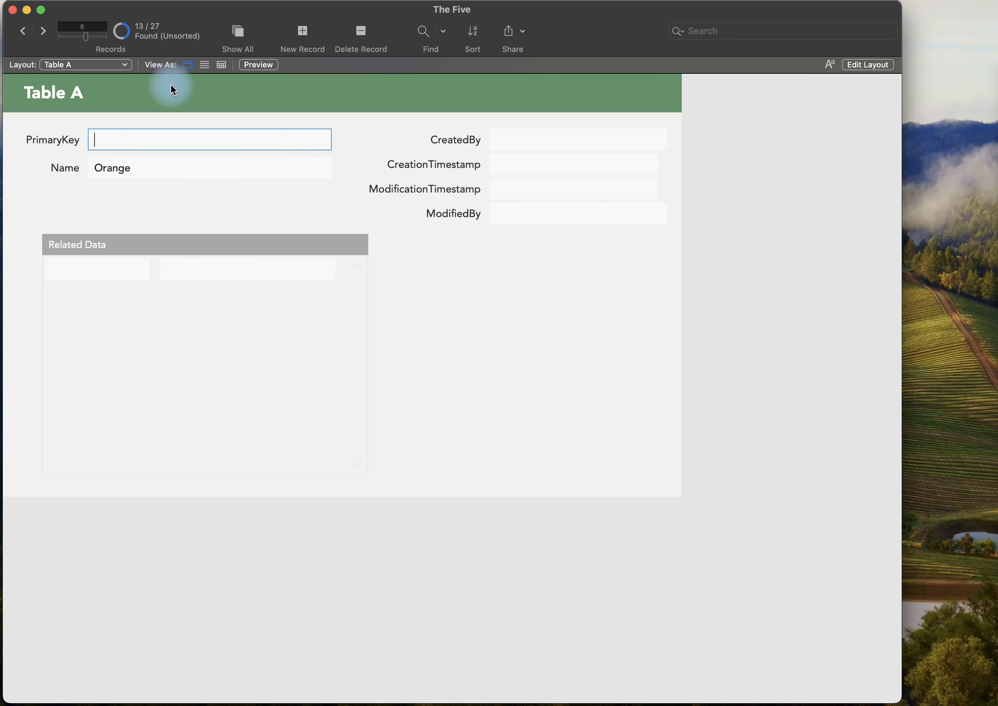
key("super+l")
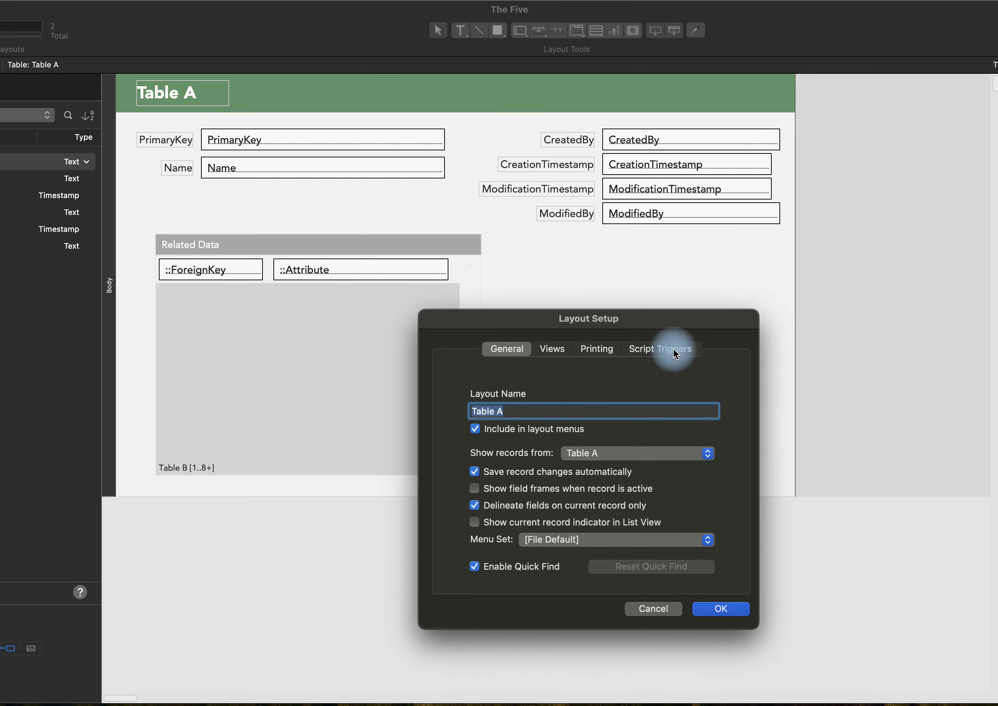
left_click(675, 351)
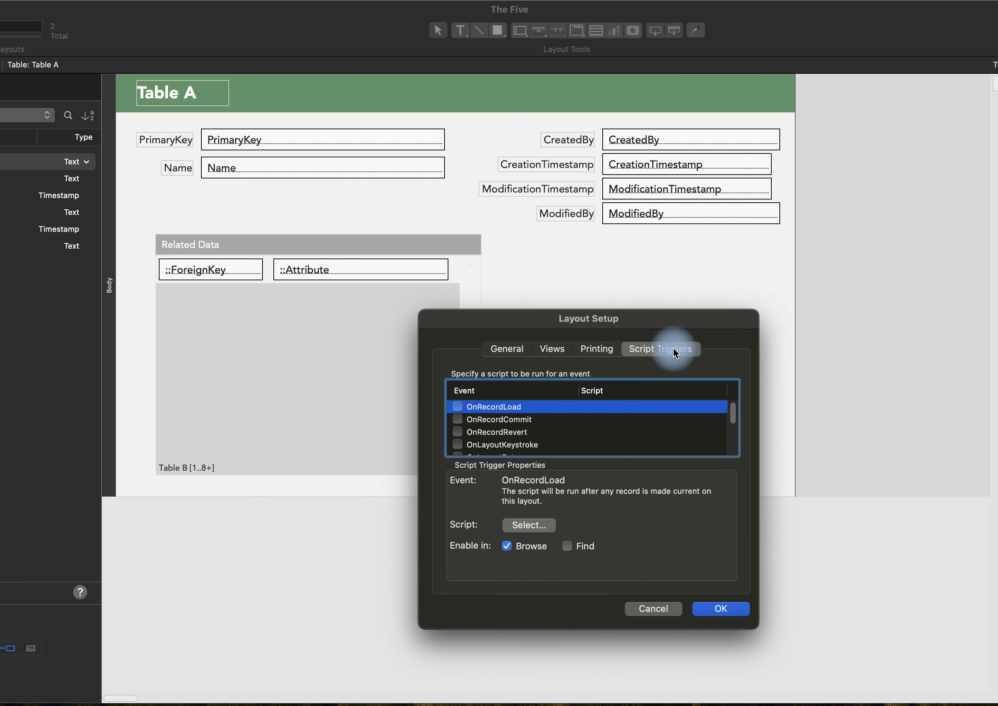
left_click(458, 407)
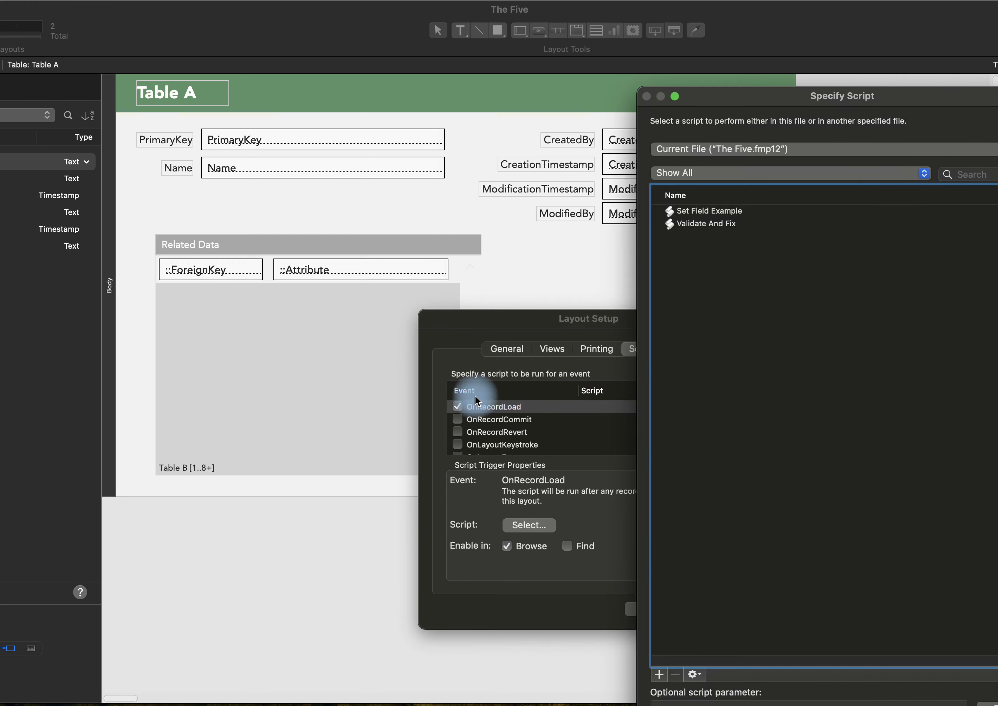
left_click(718, 224)
left_click(932, 680)
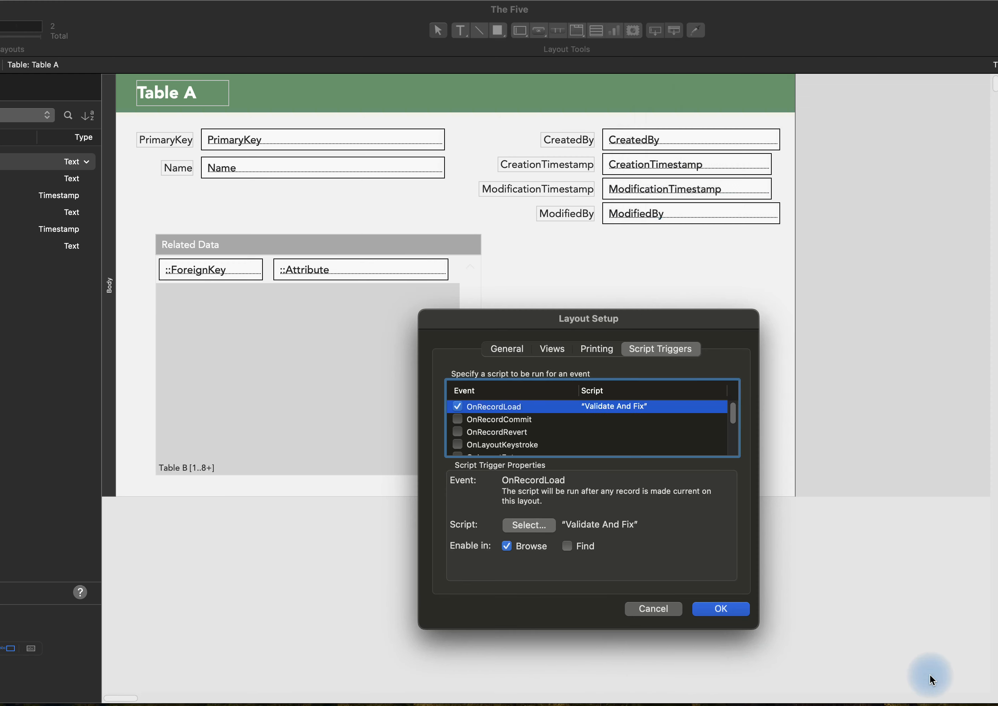
left_click(731, 608)
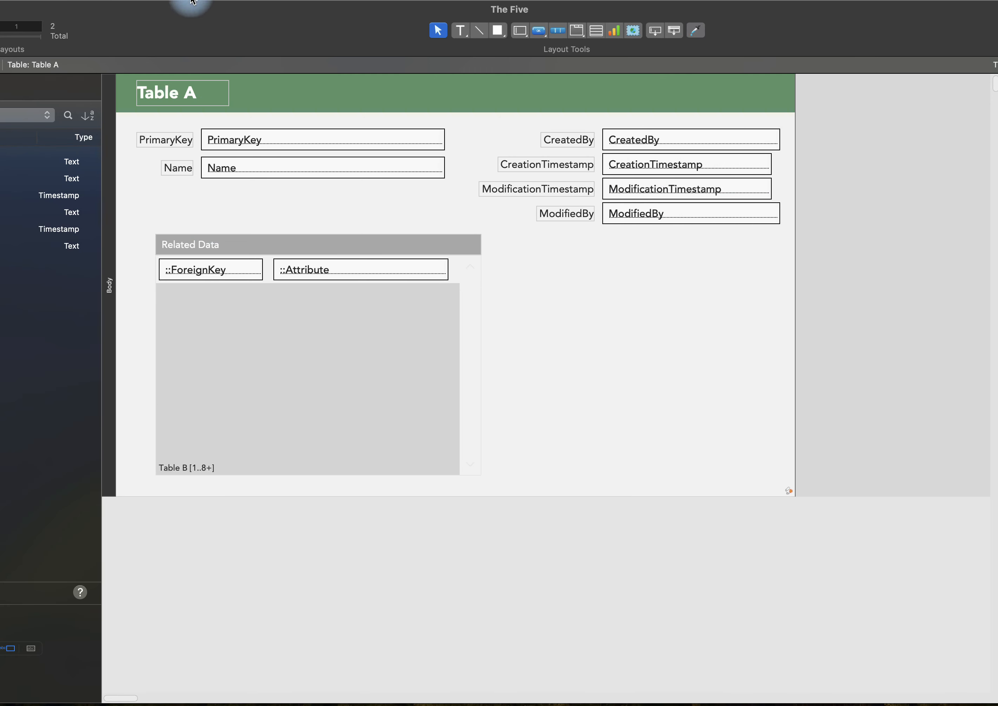
Turn on the Script Debugger and return to Browse mode to run the OnRecordLoad script on the Orange record.
left_click(292, 1)
left_click(304, 9)
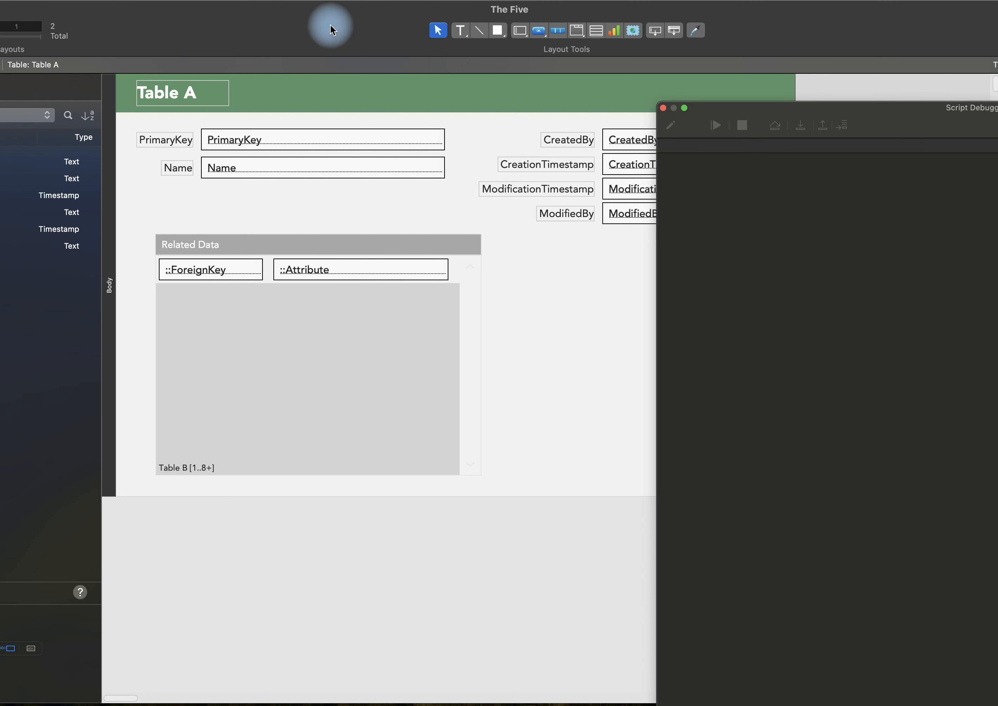
key("super+b")
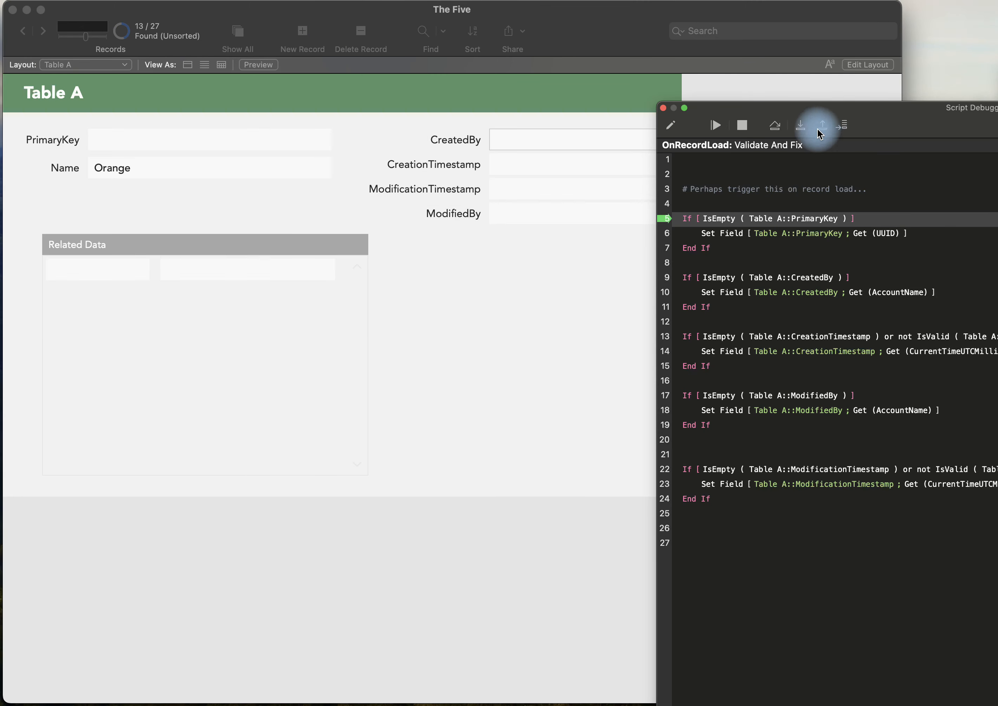
Step through the Validate And Fix script to its end to fill the Orange record's empty fields, and close the Script Debugger.
left_click(804, 125)
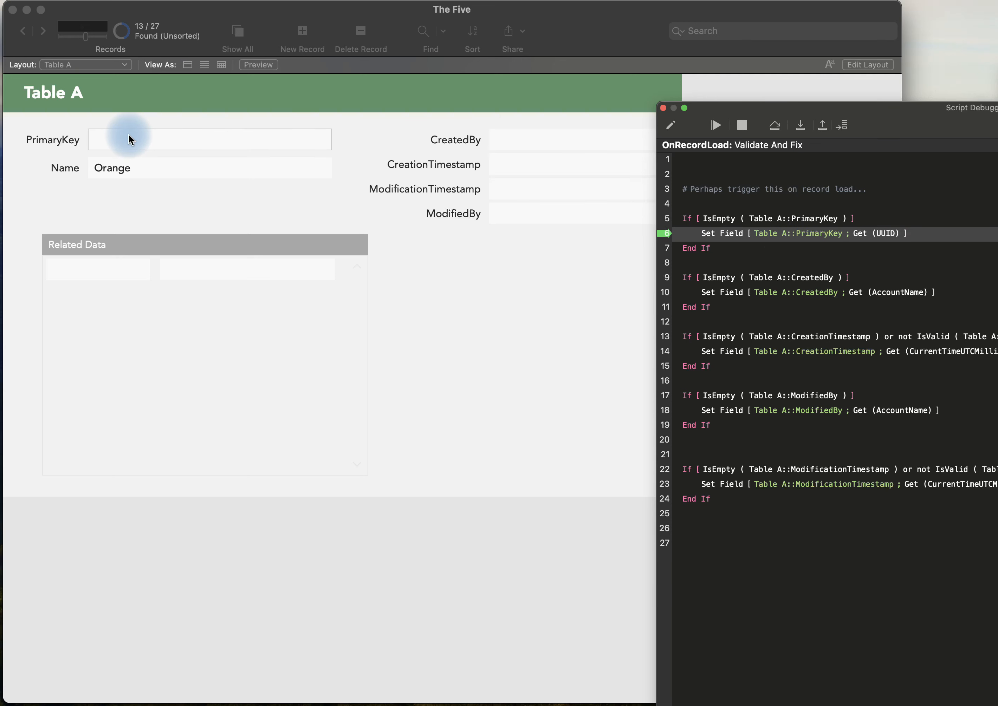
left_click(803, 126)
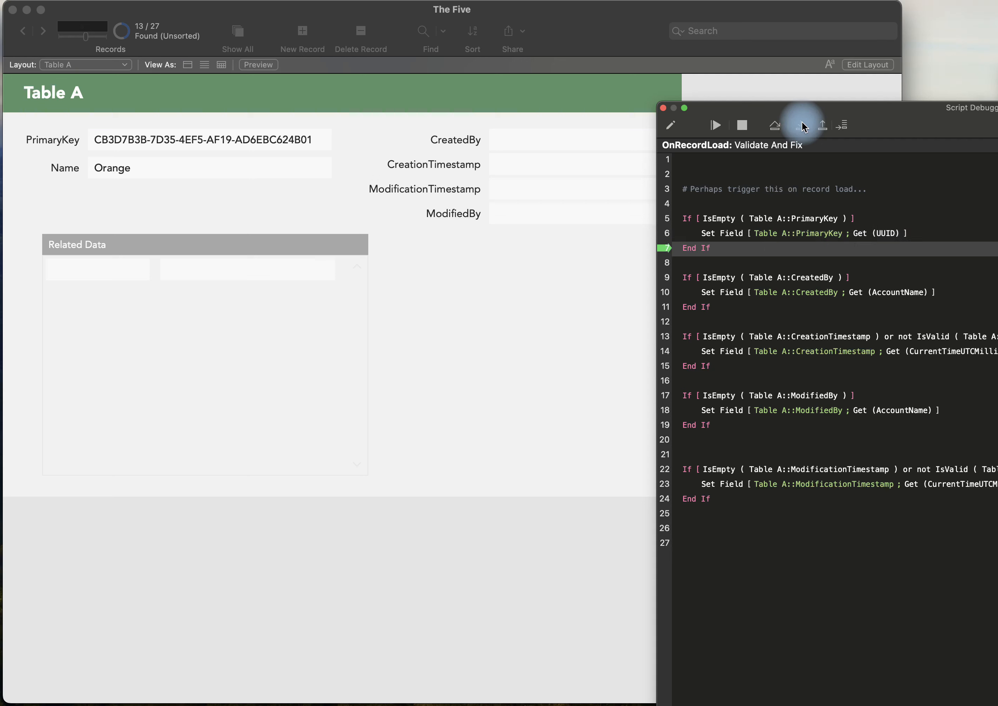
left_click(802, 126)
left_click(802, 126)
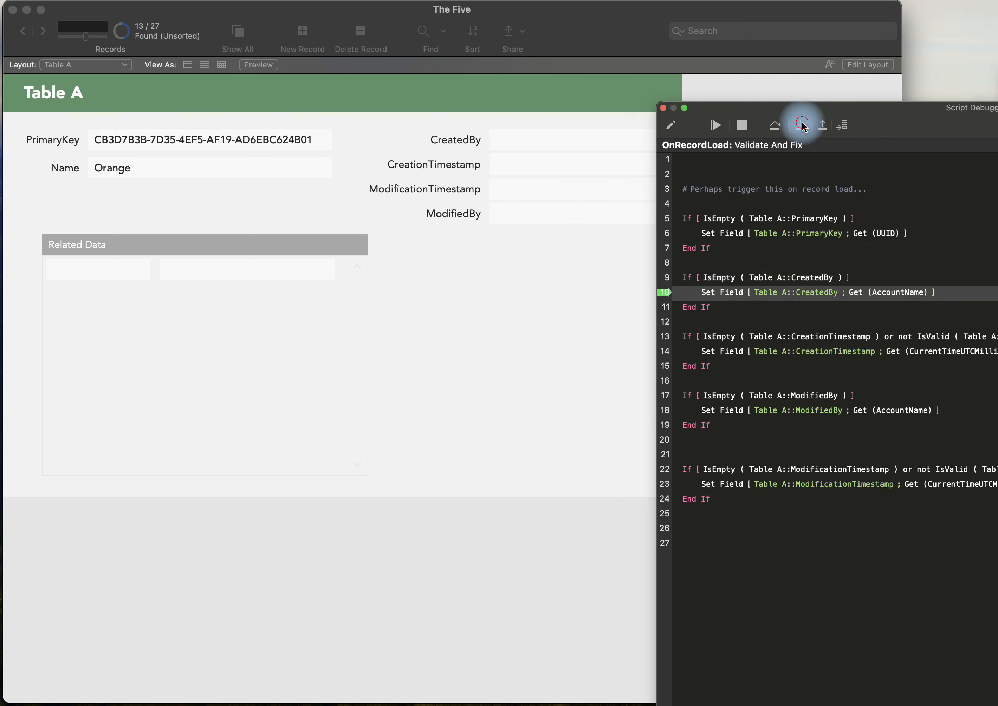
left_click(803, 127)
left_click(803, 126)
left_click(802, 126)
left_click(802, 126)
left_click(802, 126)
left_click(803, 126)
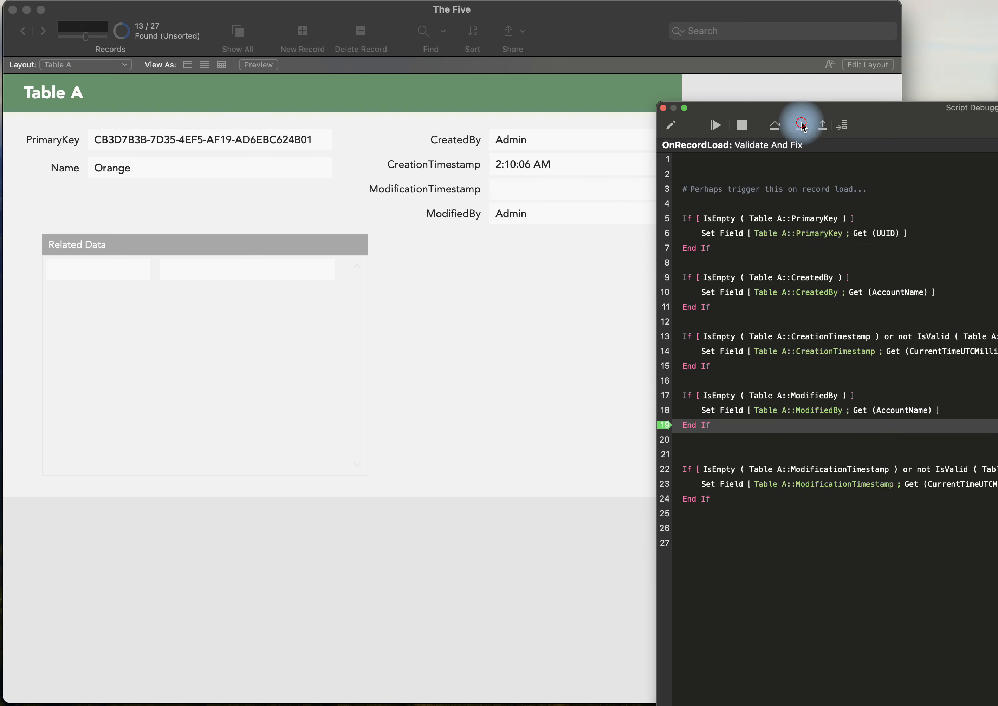
left_click(802, 126)
left_click(803, 127)
left_click(803, 126)
left_click(803, 126)
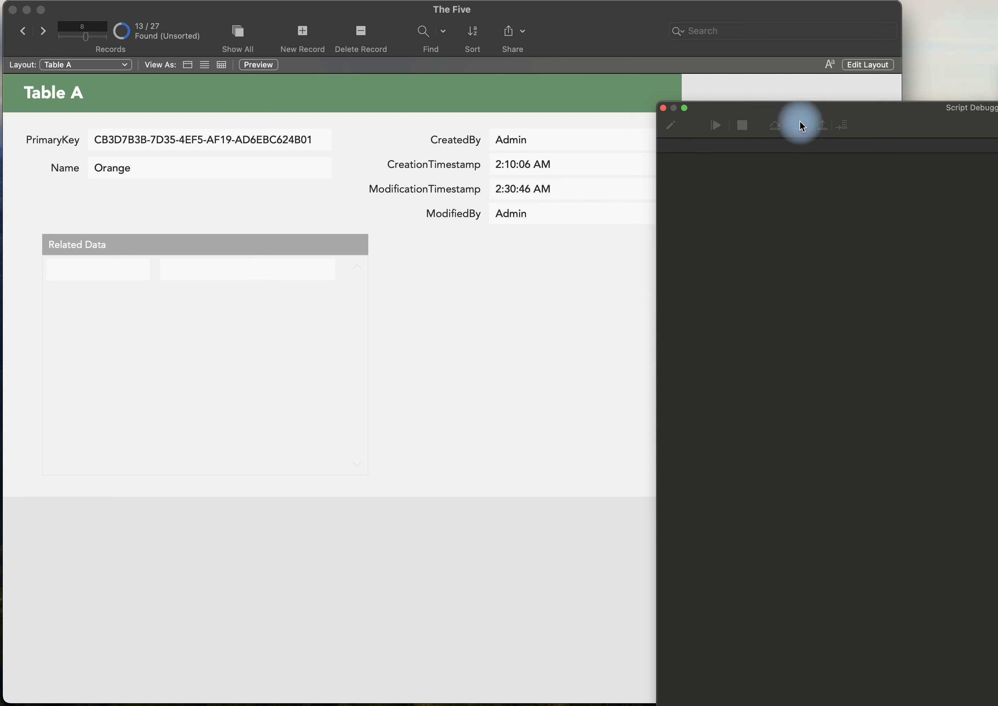
left_click(664, 110)
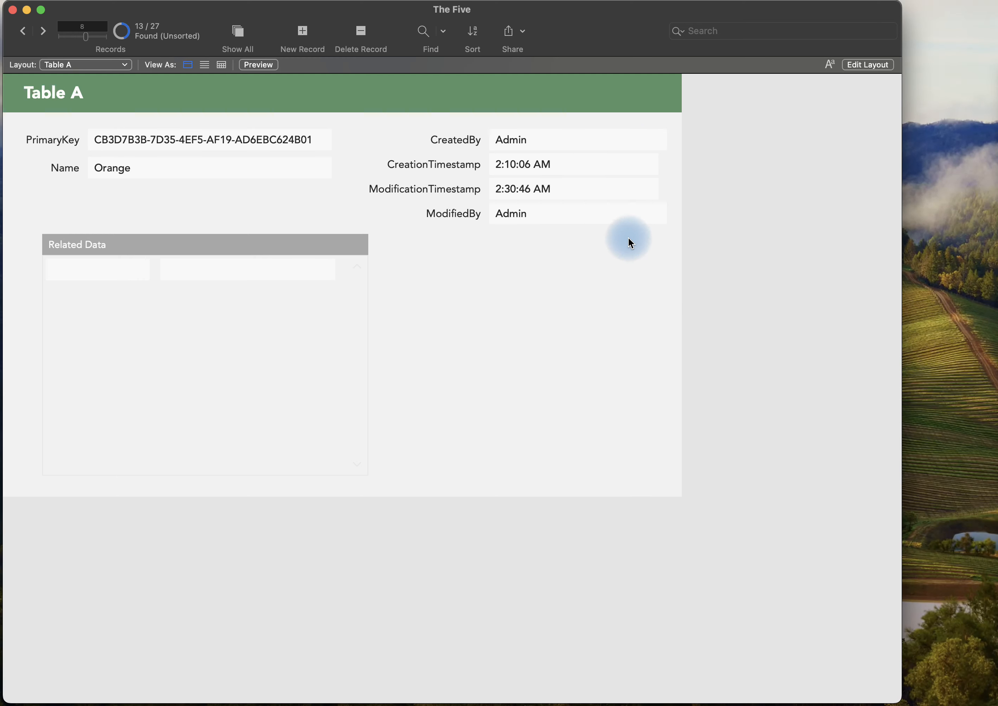
Commit the Orange record and advance to record 10, Periwinkle, so that the trigger script runs on each loaded record.
left_click(453, 361)
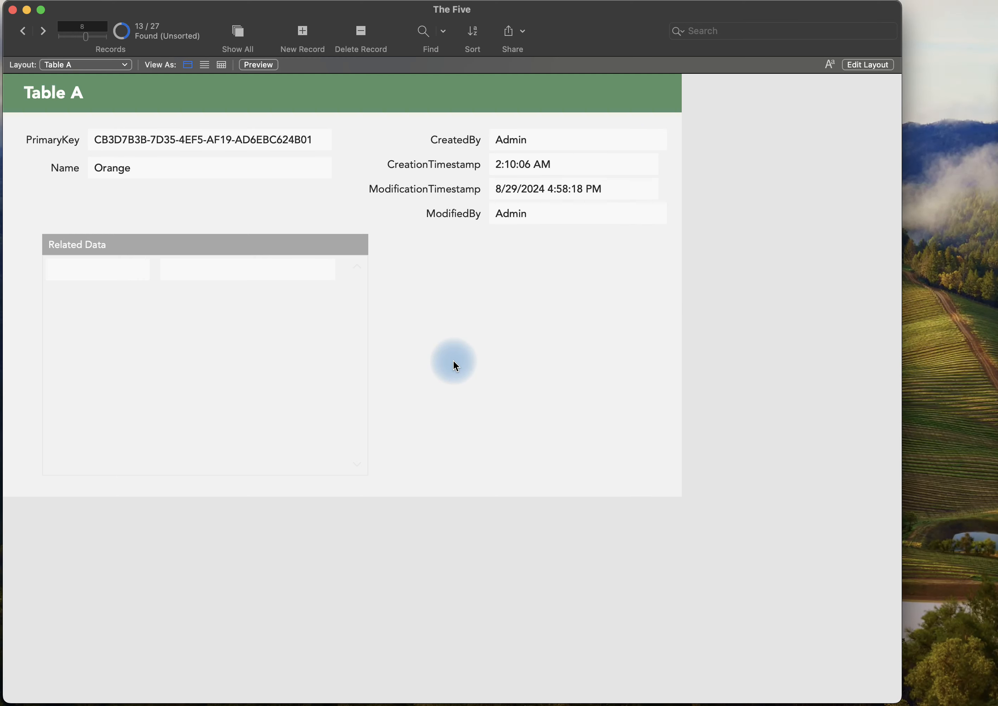
left_click(43, 30)
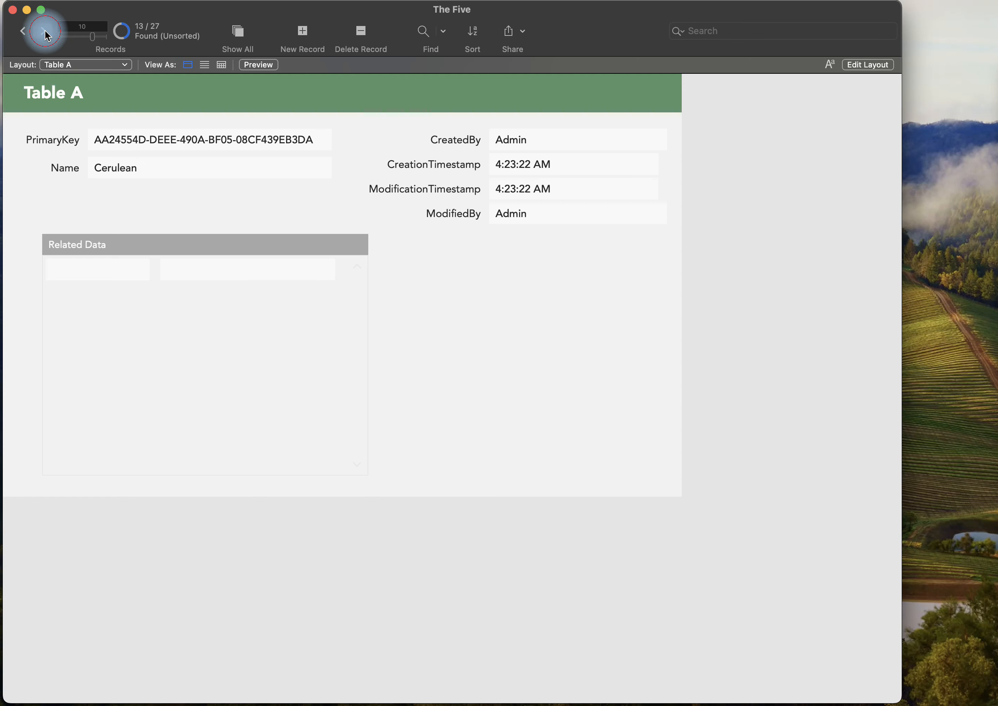
left_click(44, 30)
left_click(667, 210)
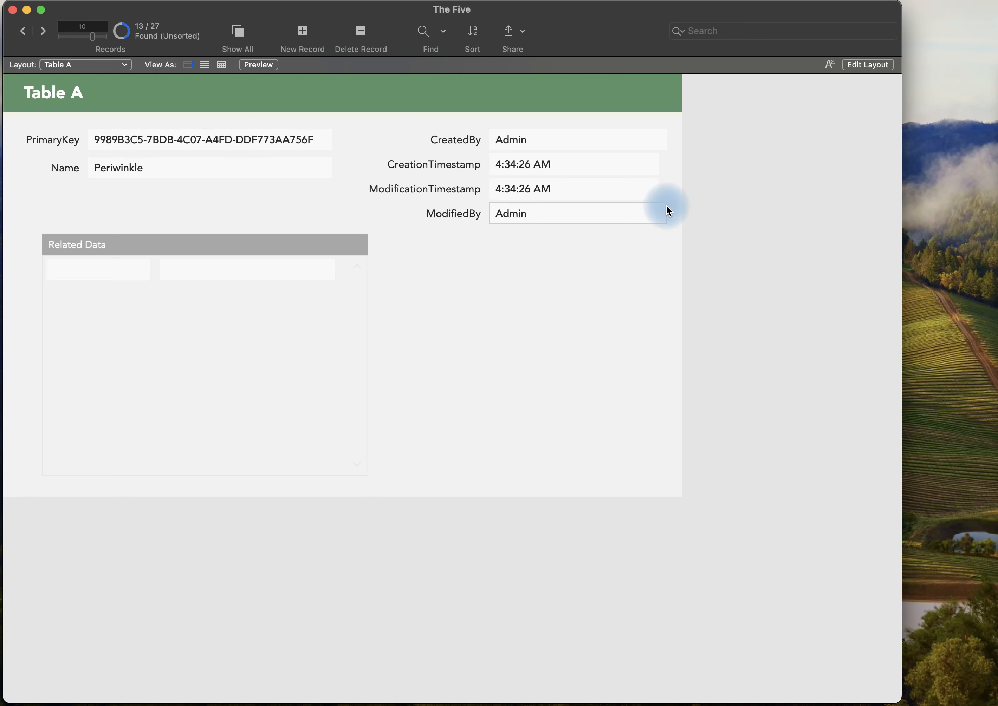
Add two related records reading "test" in the Related Data portal of the Periwinkle record and commit them.
left_click(236, 269)
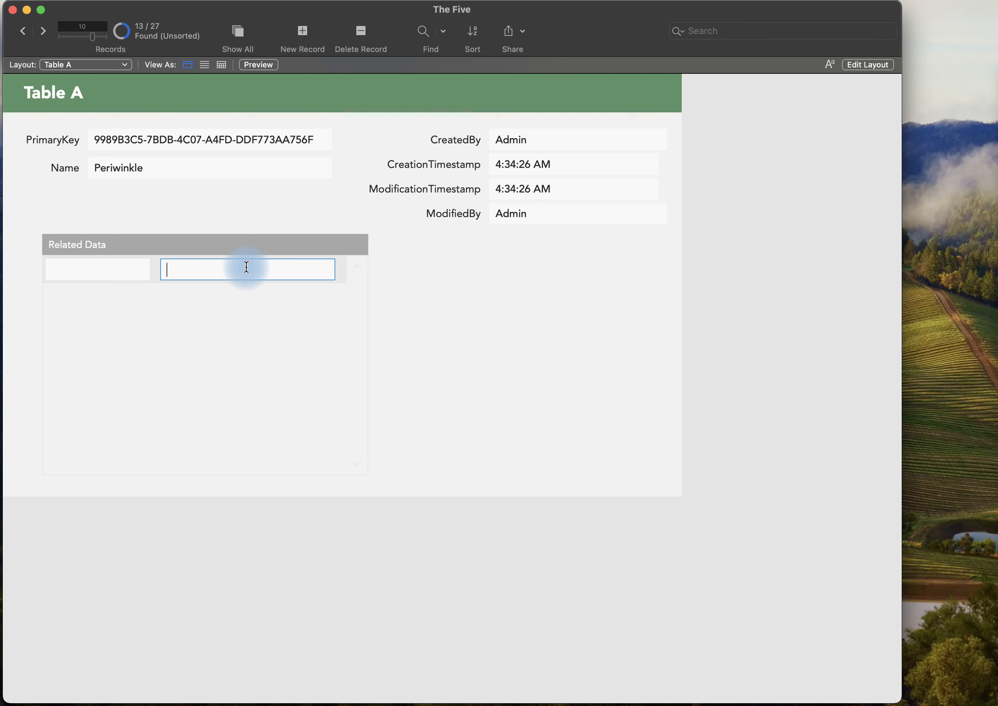
type("test")
left_click(497, 305)
left_click(178, 303)
type("t")
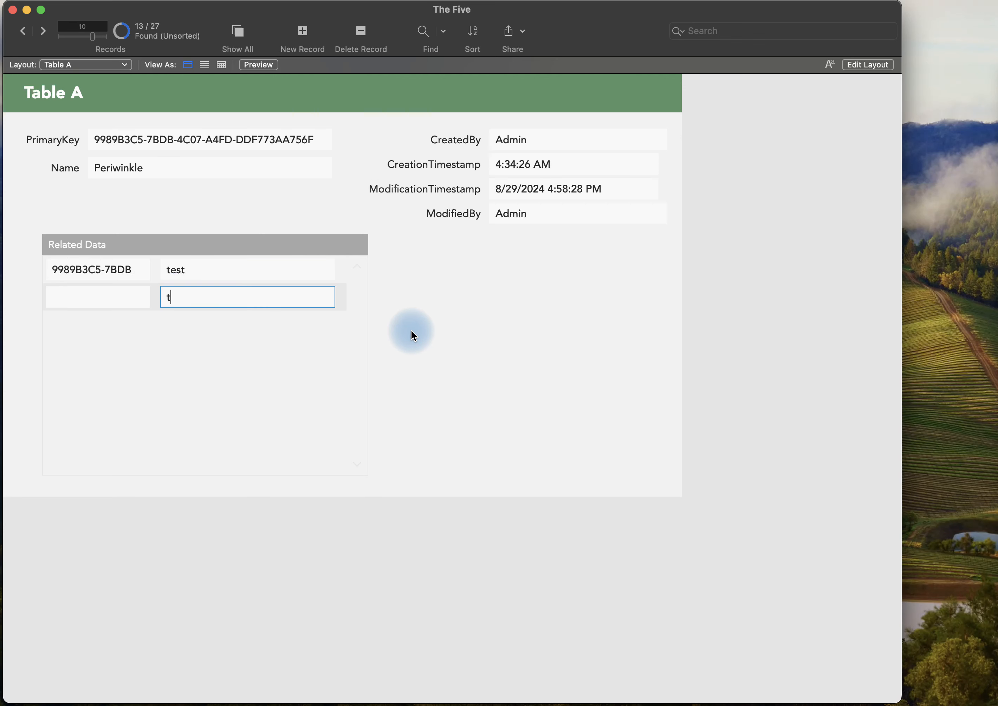
type("est")
left_click(435, 341)
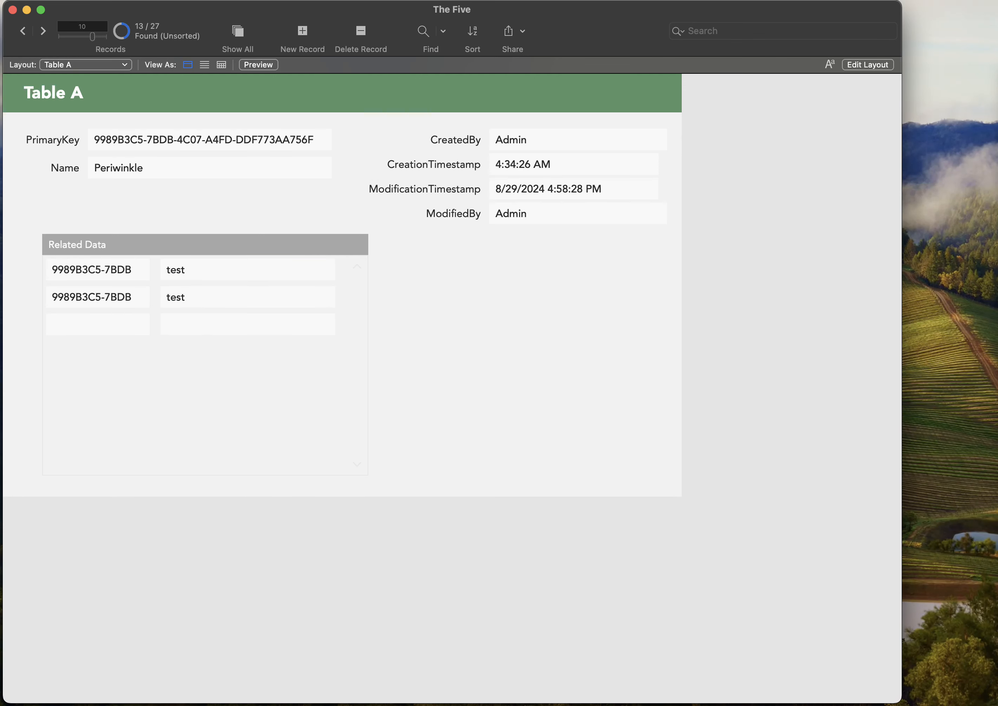